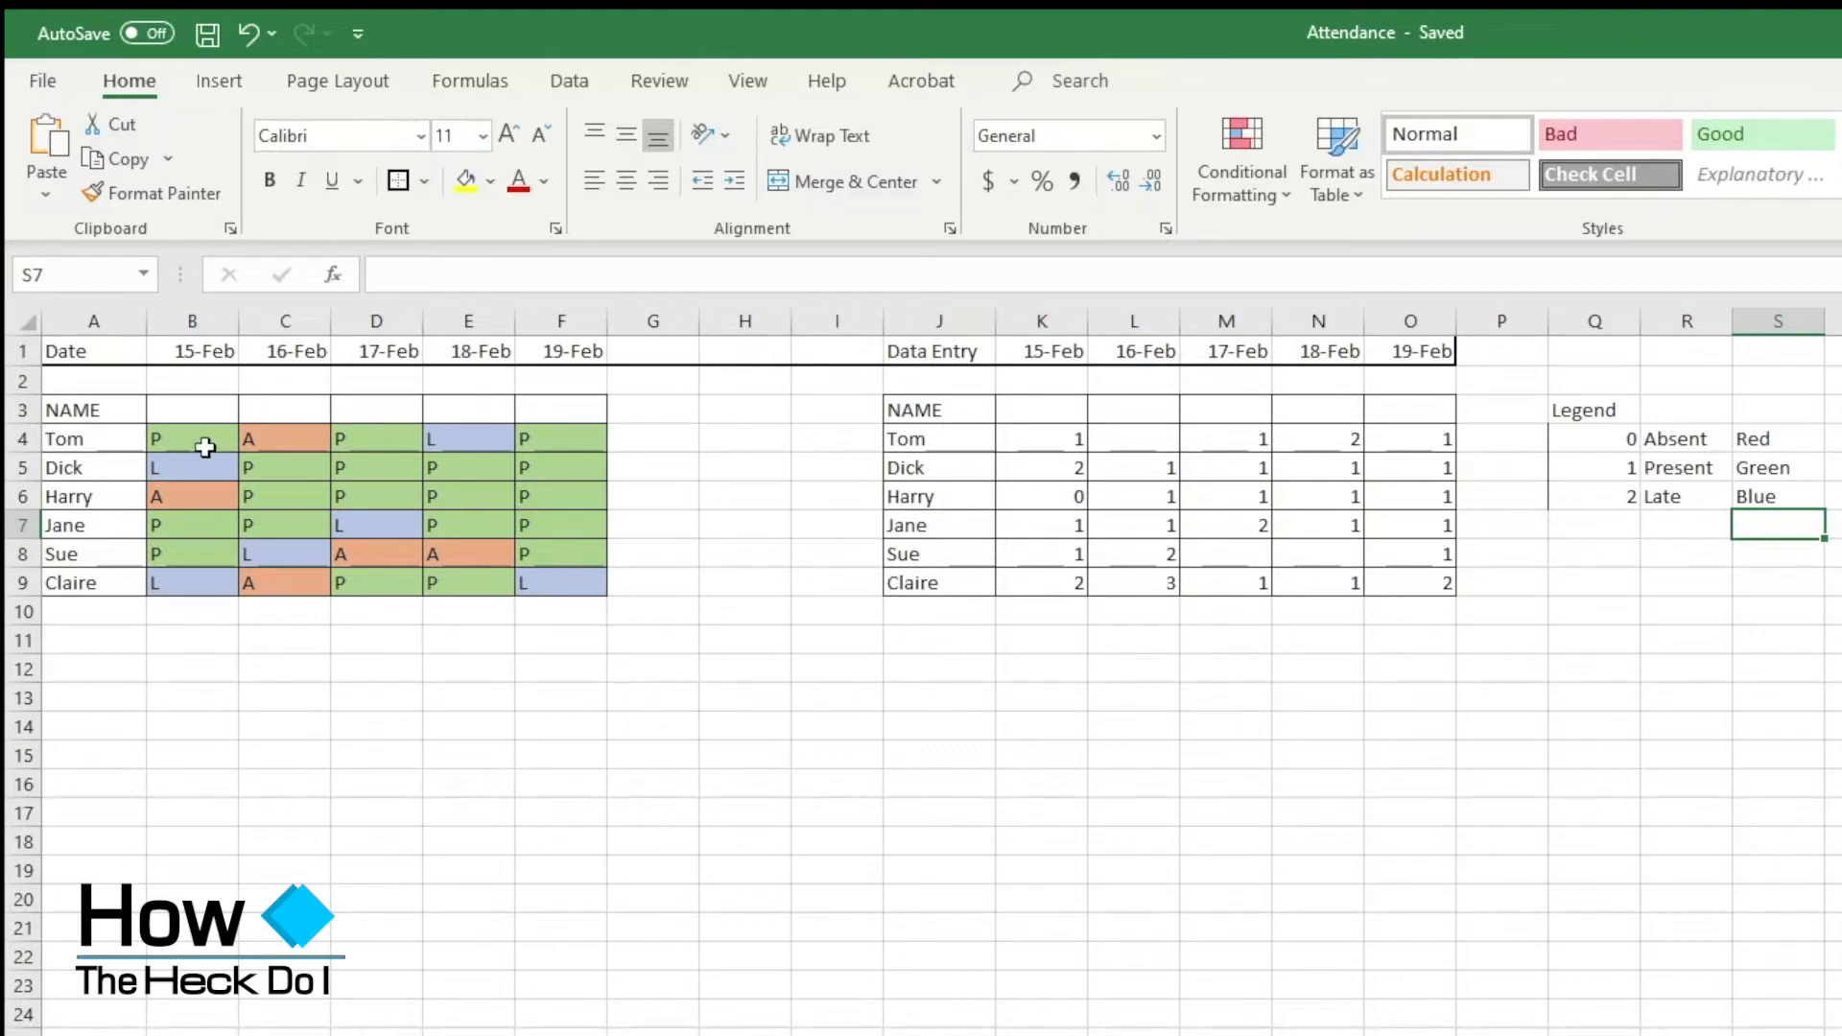
- Delete all three conditional formatting rules (L, P and A) from the attendance grid B4:F9 and apply the change
drag(175, 438, 547, 574)
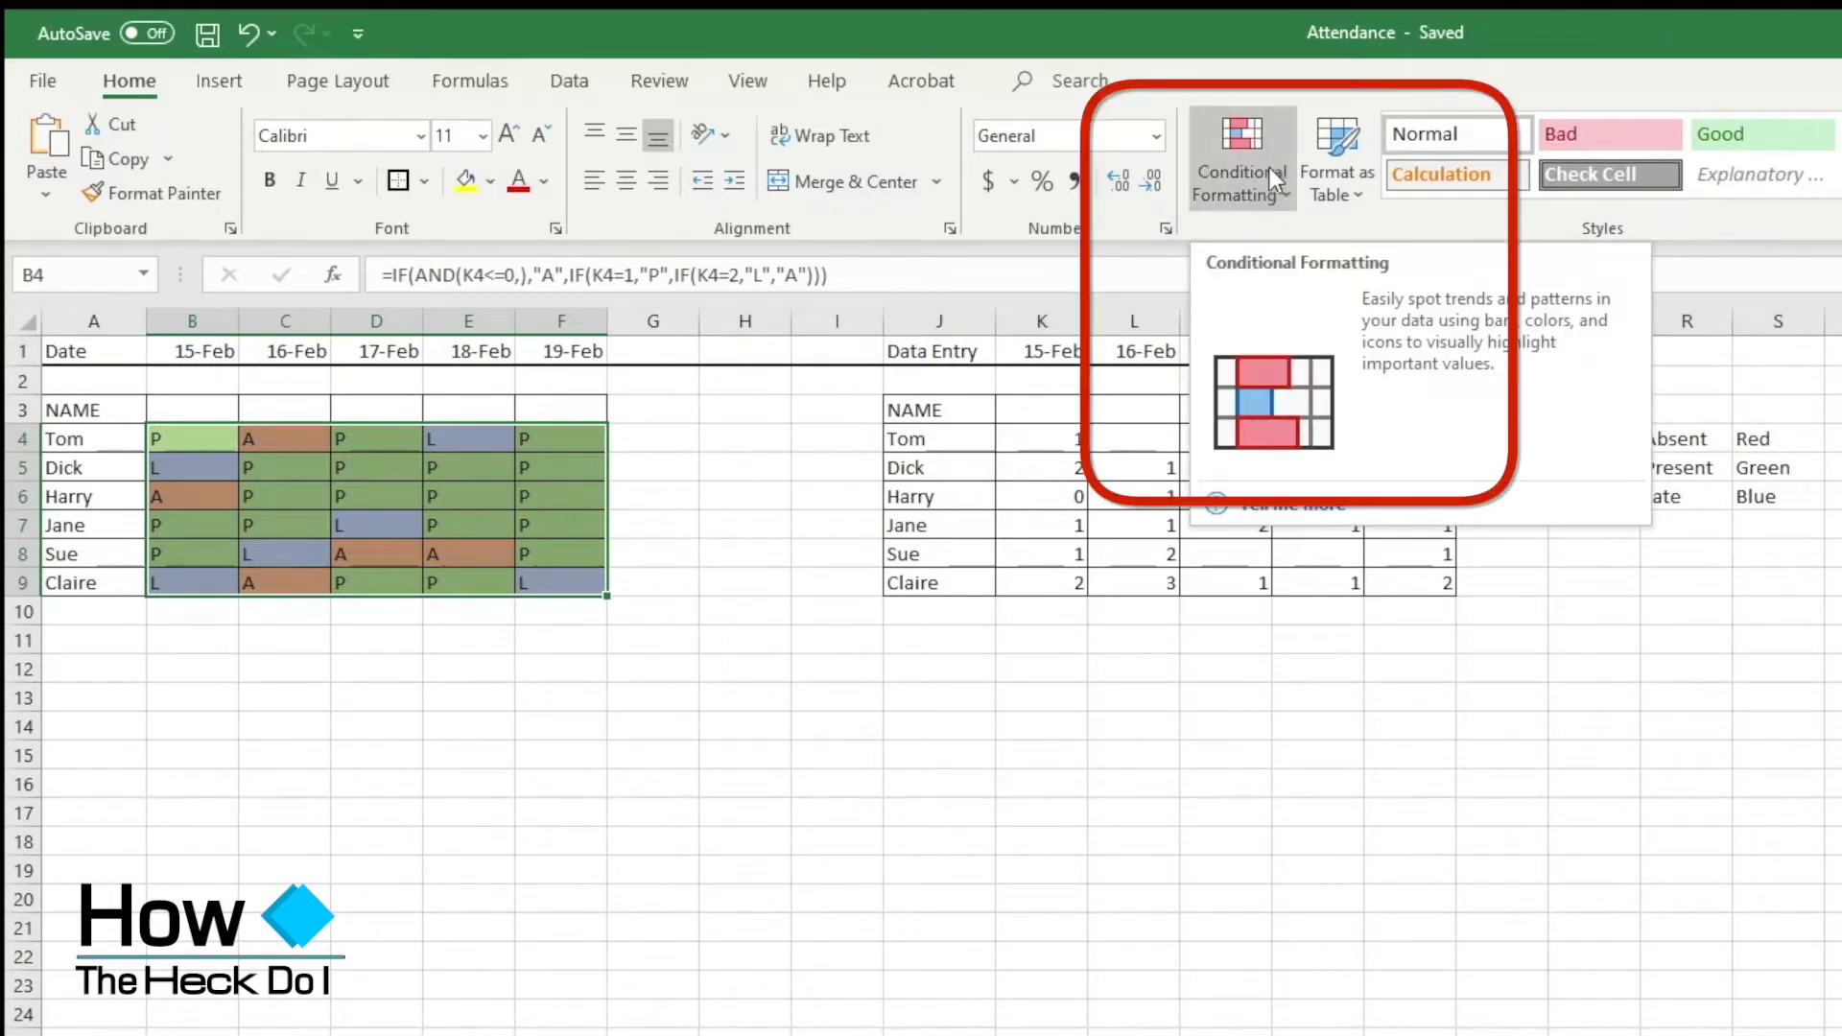
click(1240, 167)
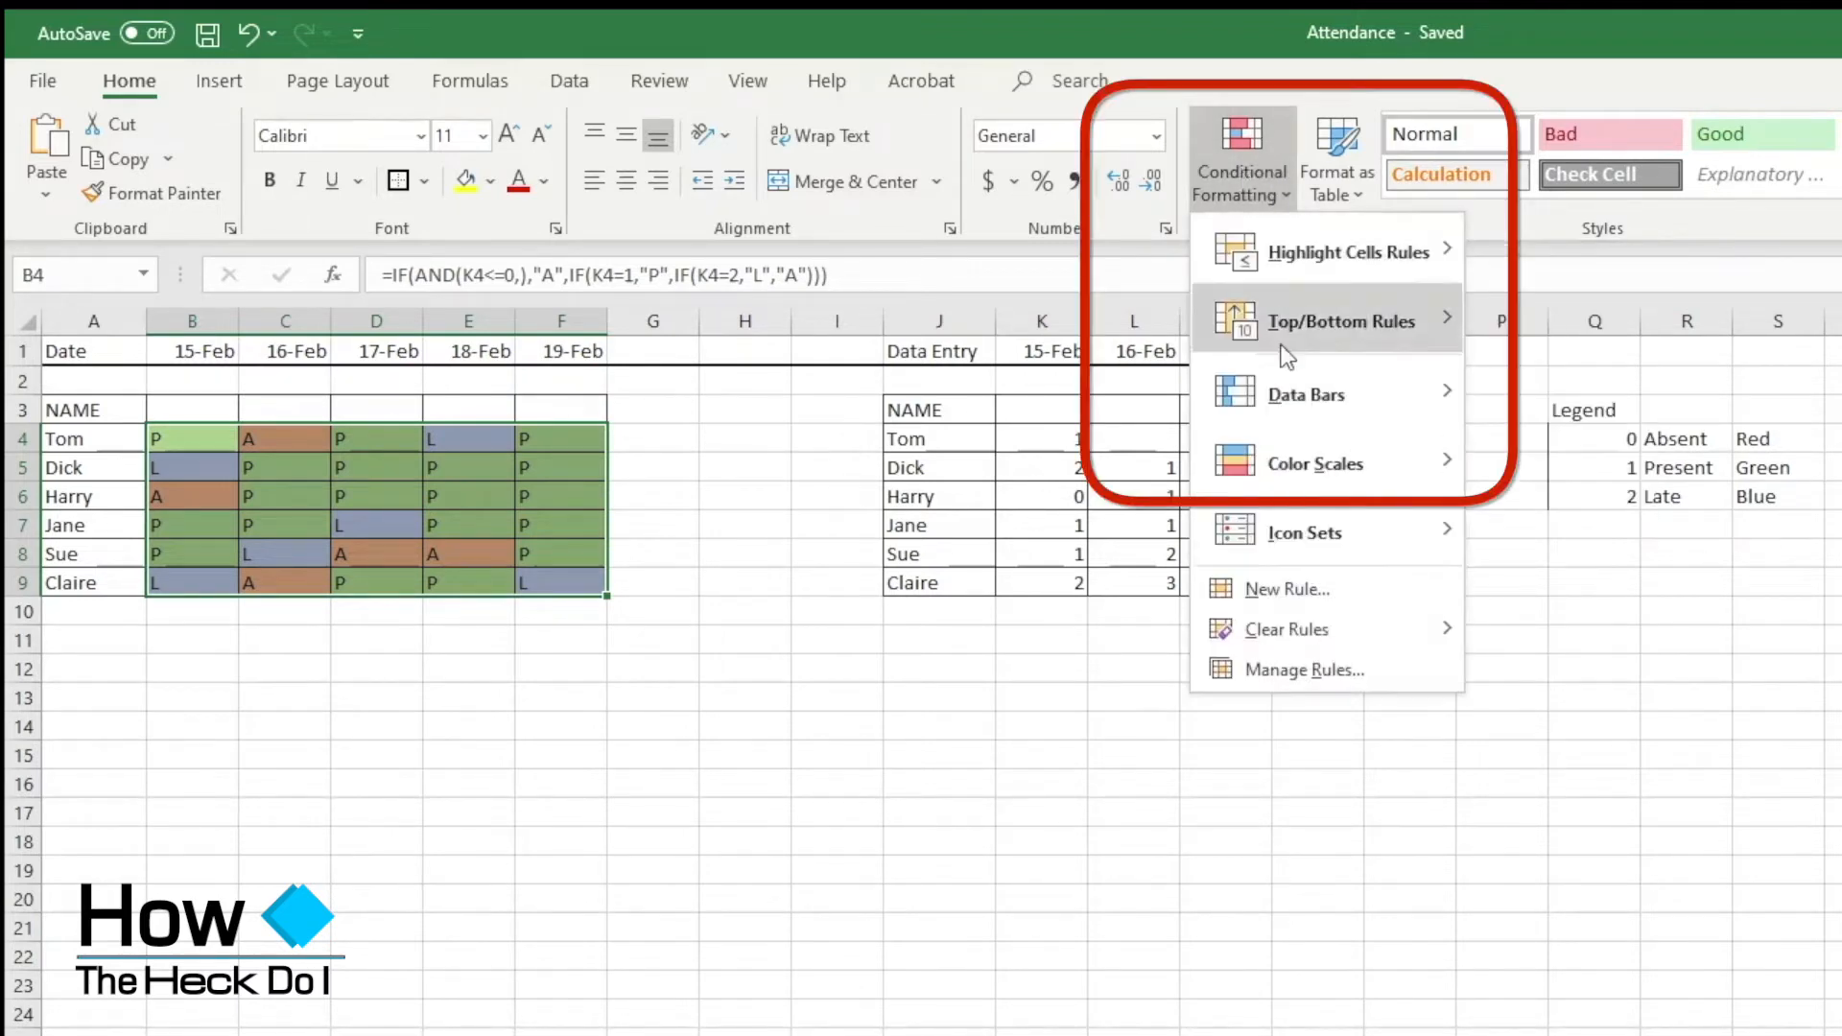
click(1280, 669)
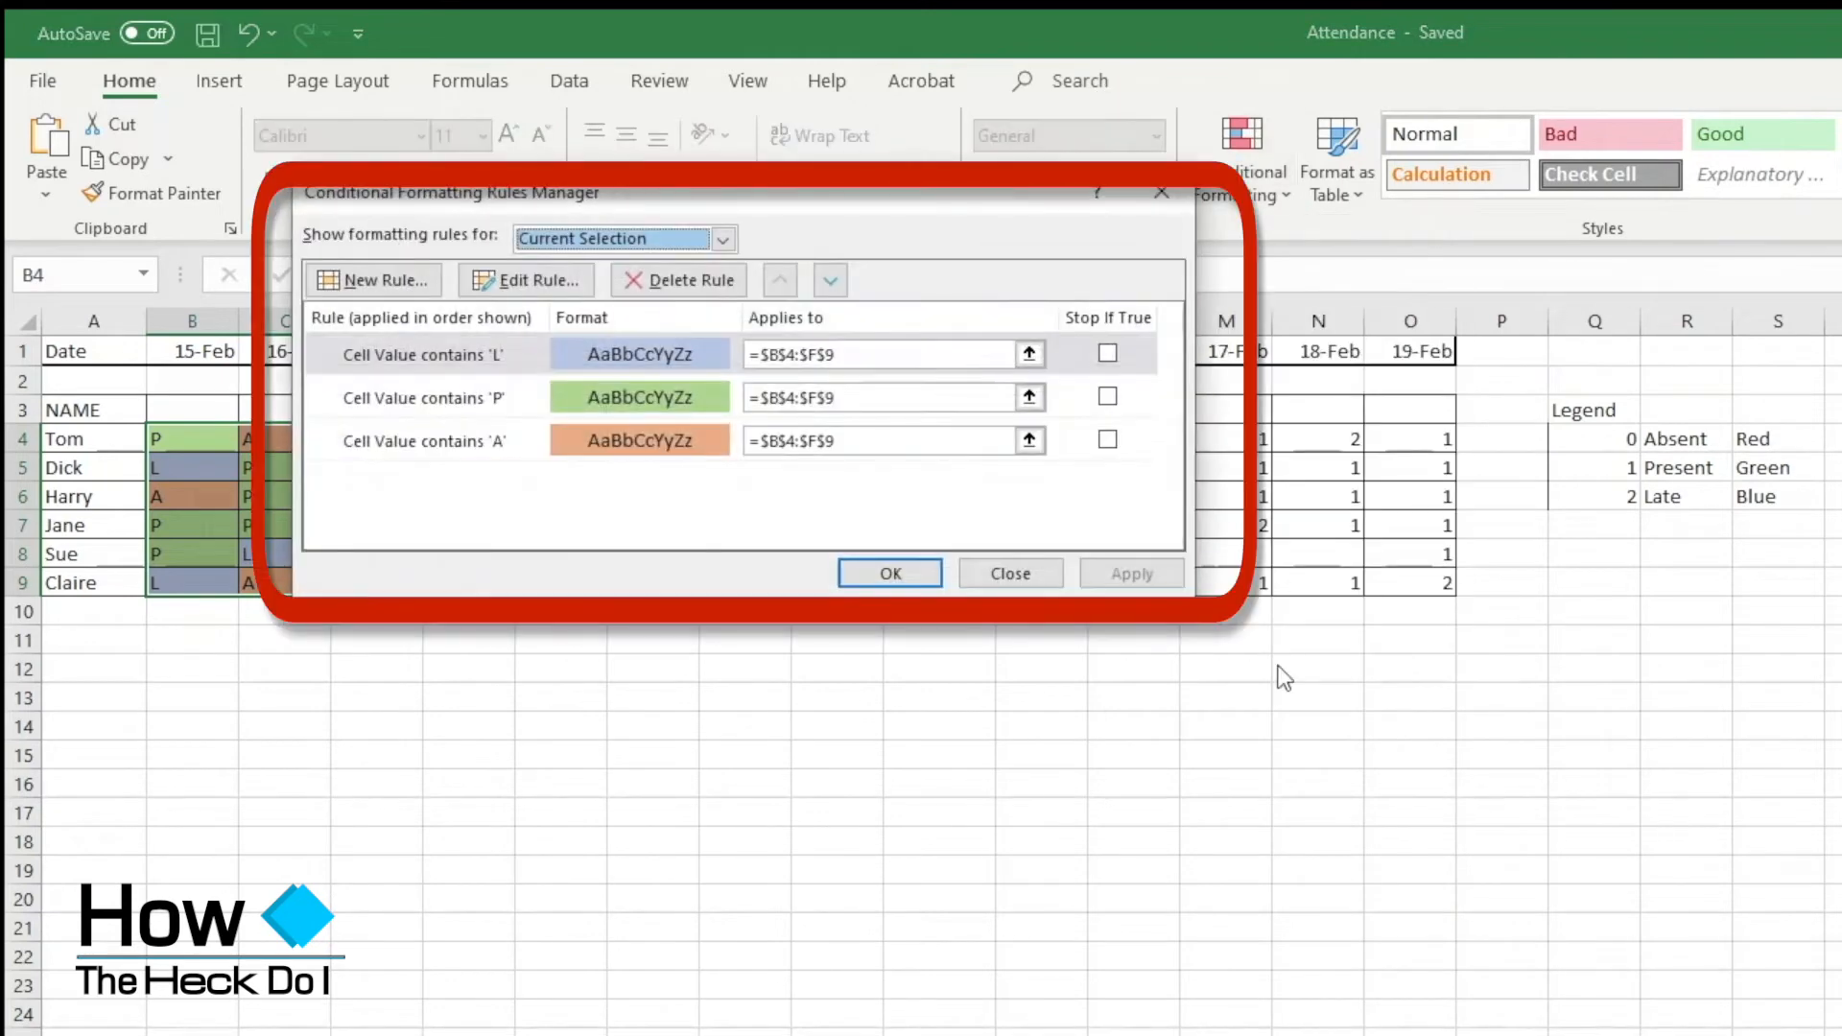
click(720, 284)
click(718, 279)
click(717, 278)
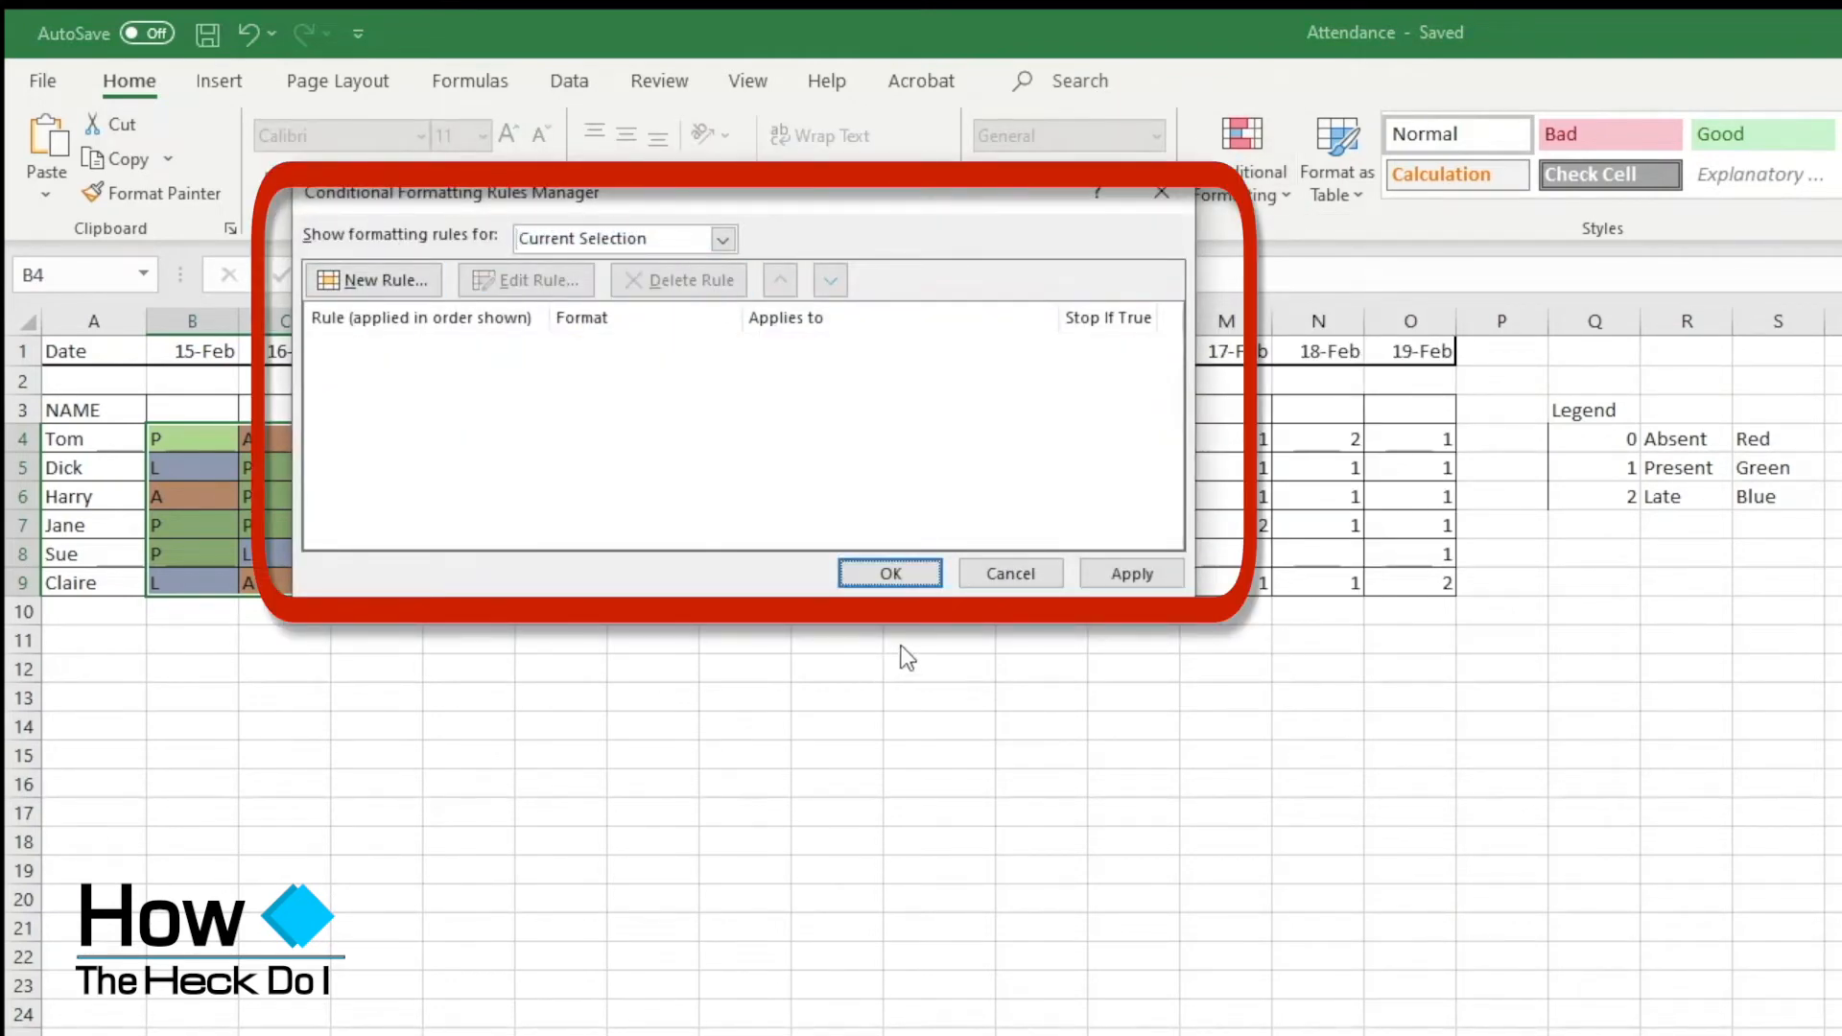
click(1132, 574)
click(889, 576)
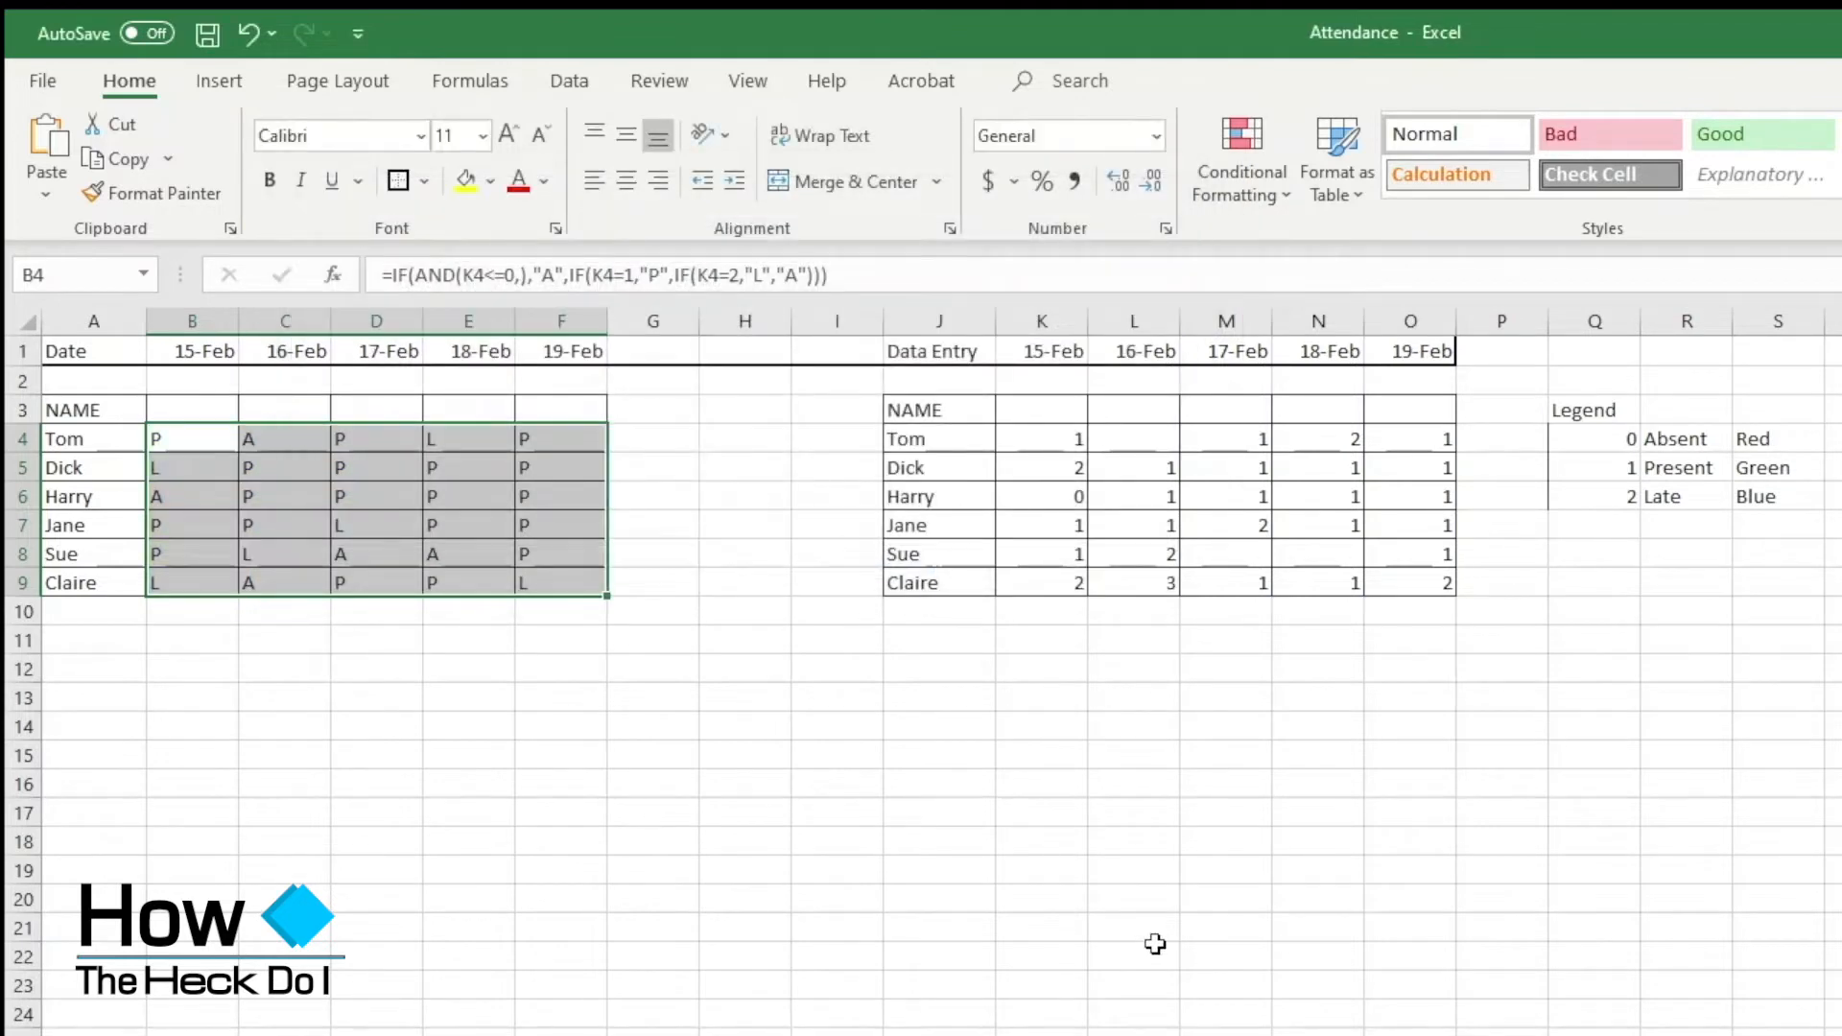
- Clear the contents of the data entry cells K4:O9
click(1155, 944)
drag(1063, 437, 1398, 579)
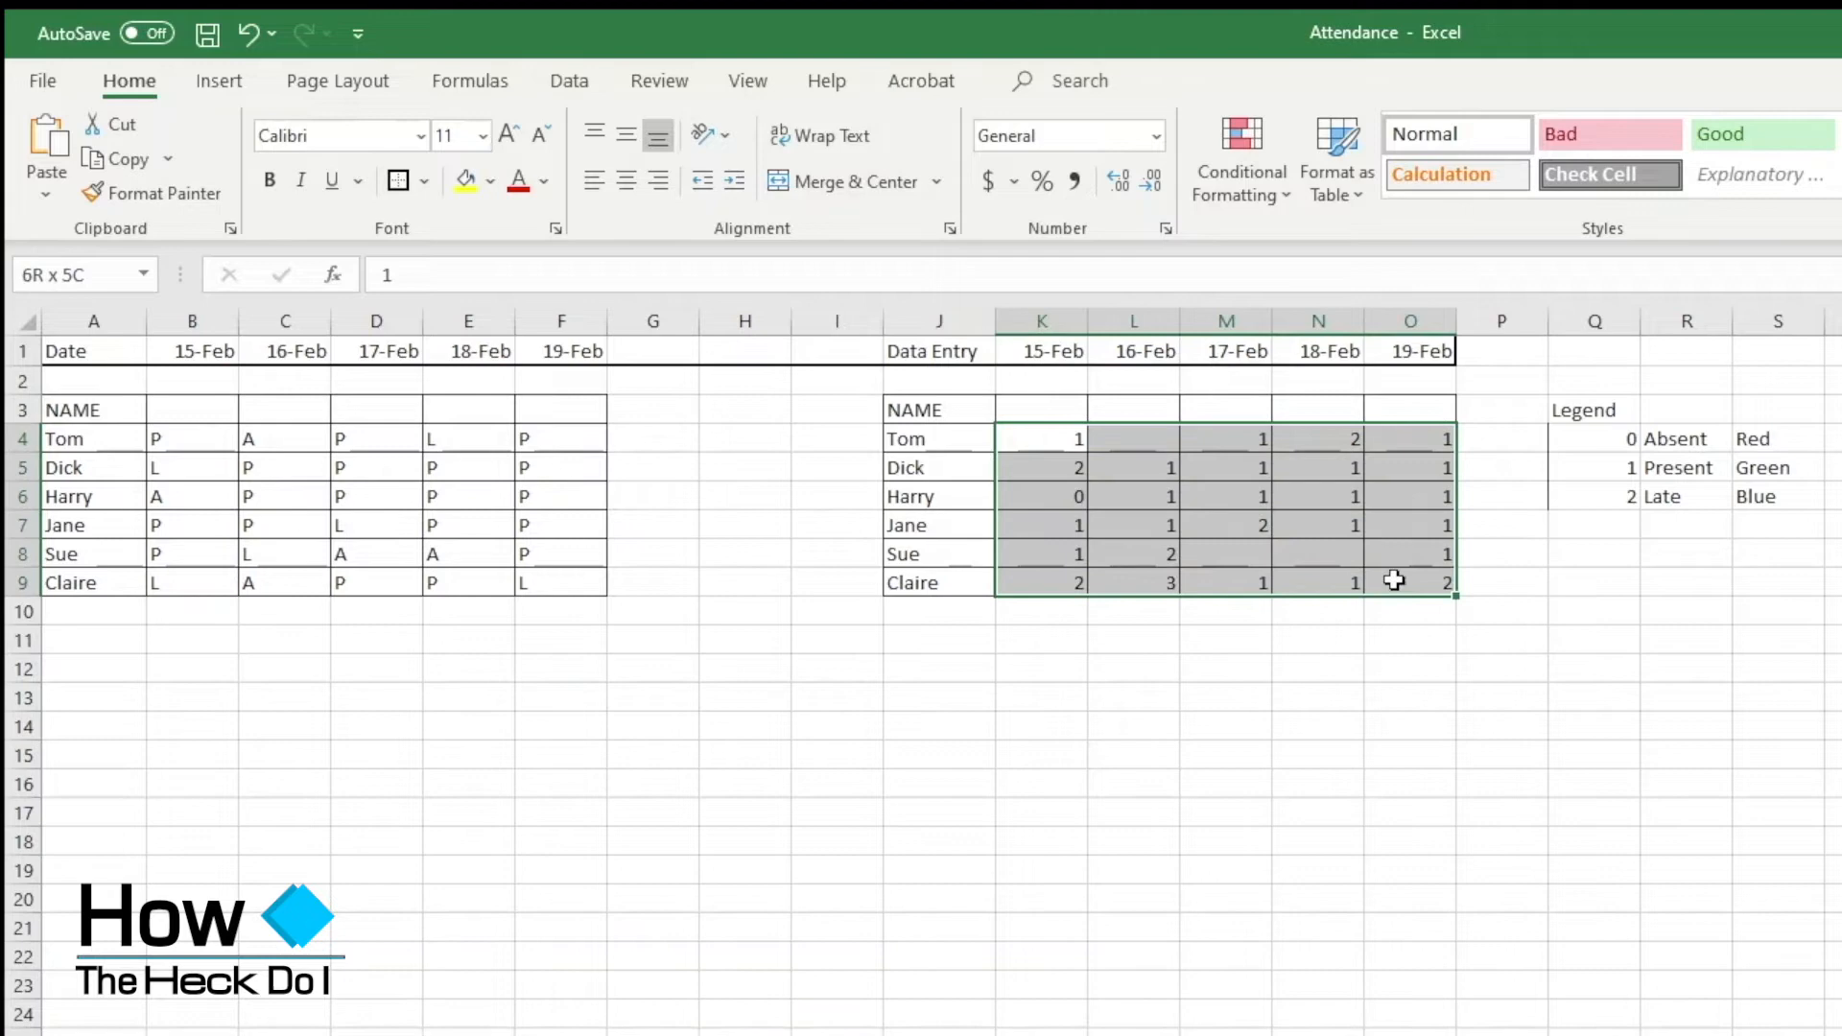
right_click(1334, 549)
click(1464, 907)
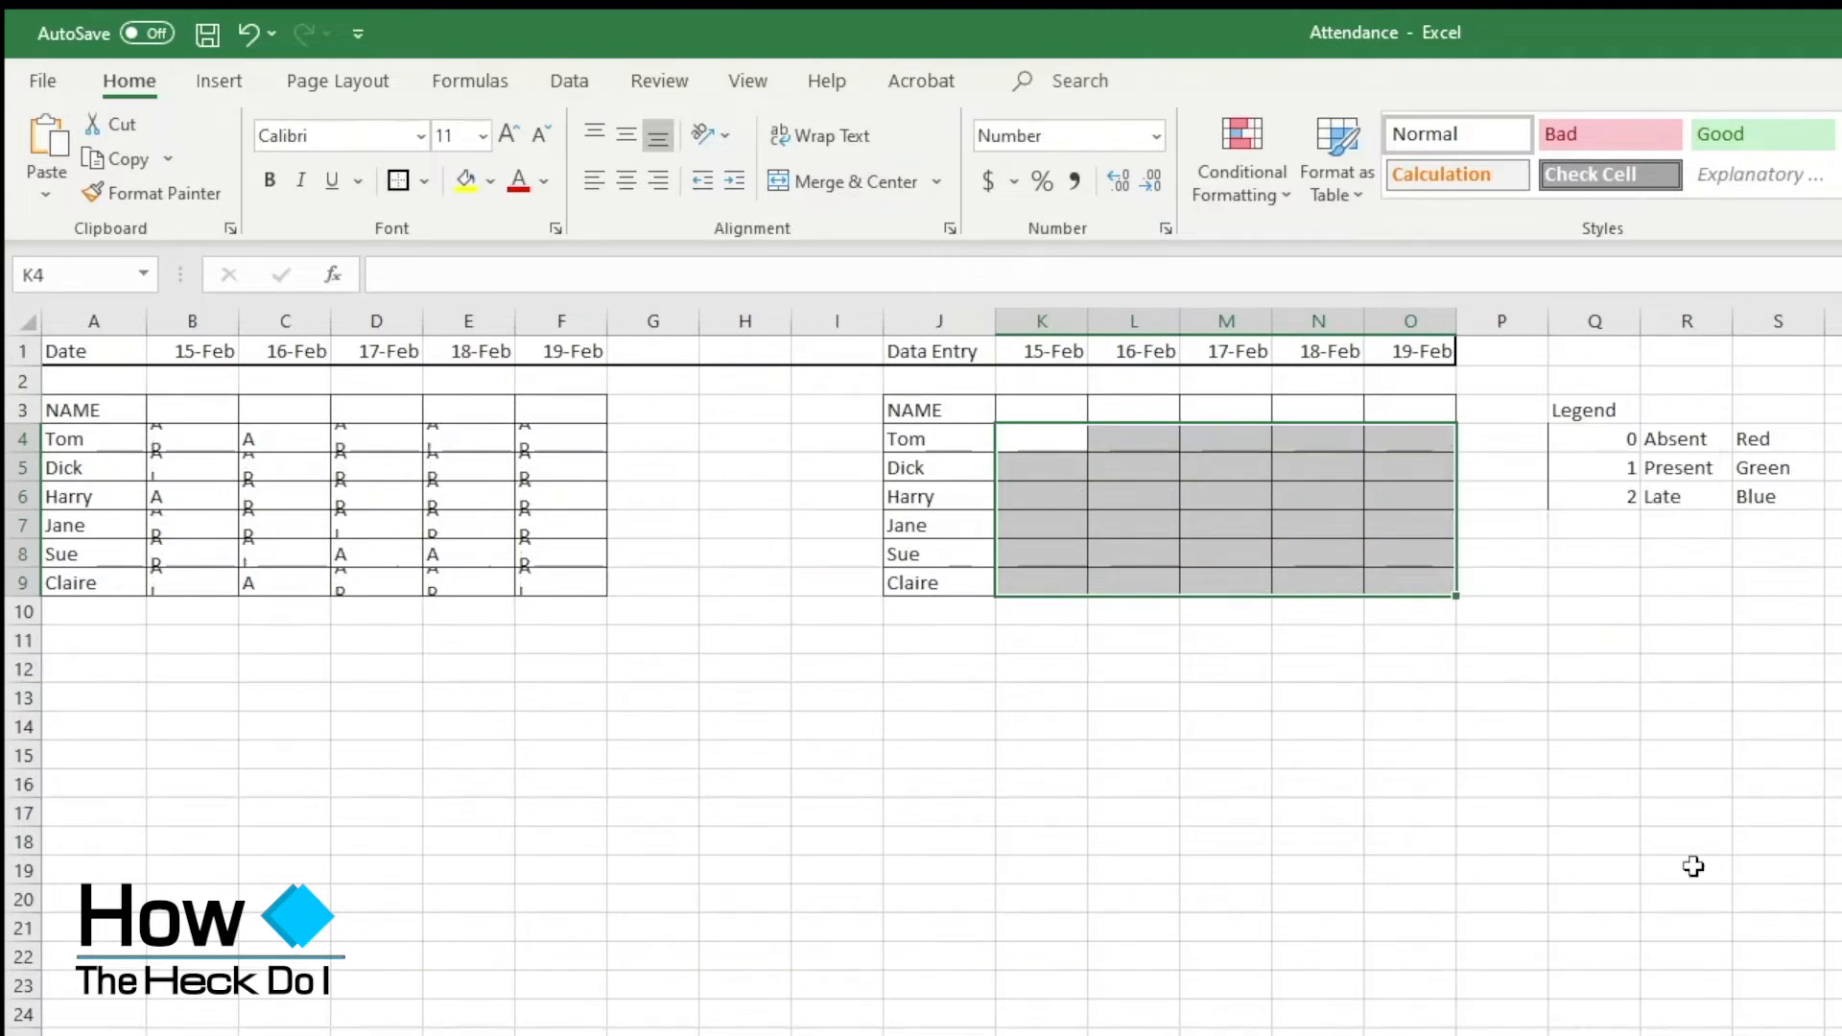
click(1689, 849)
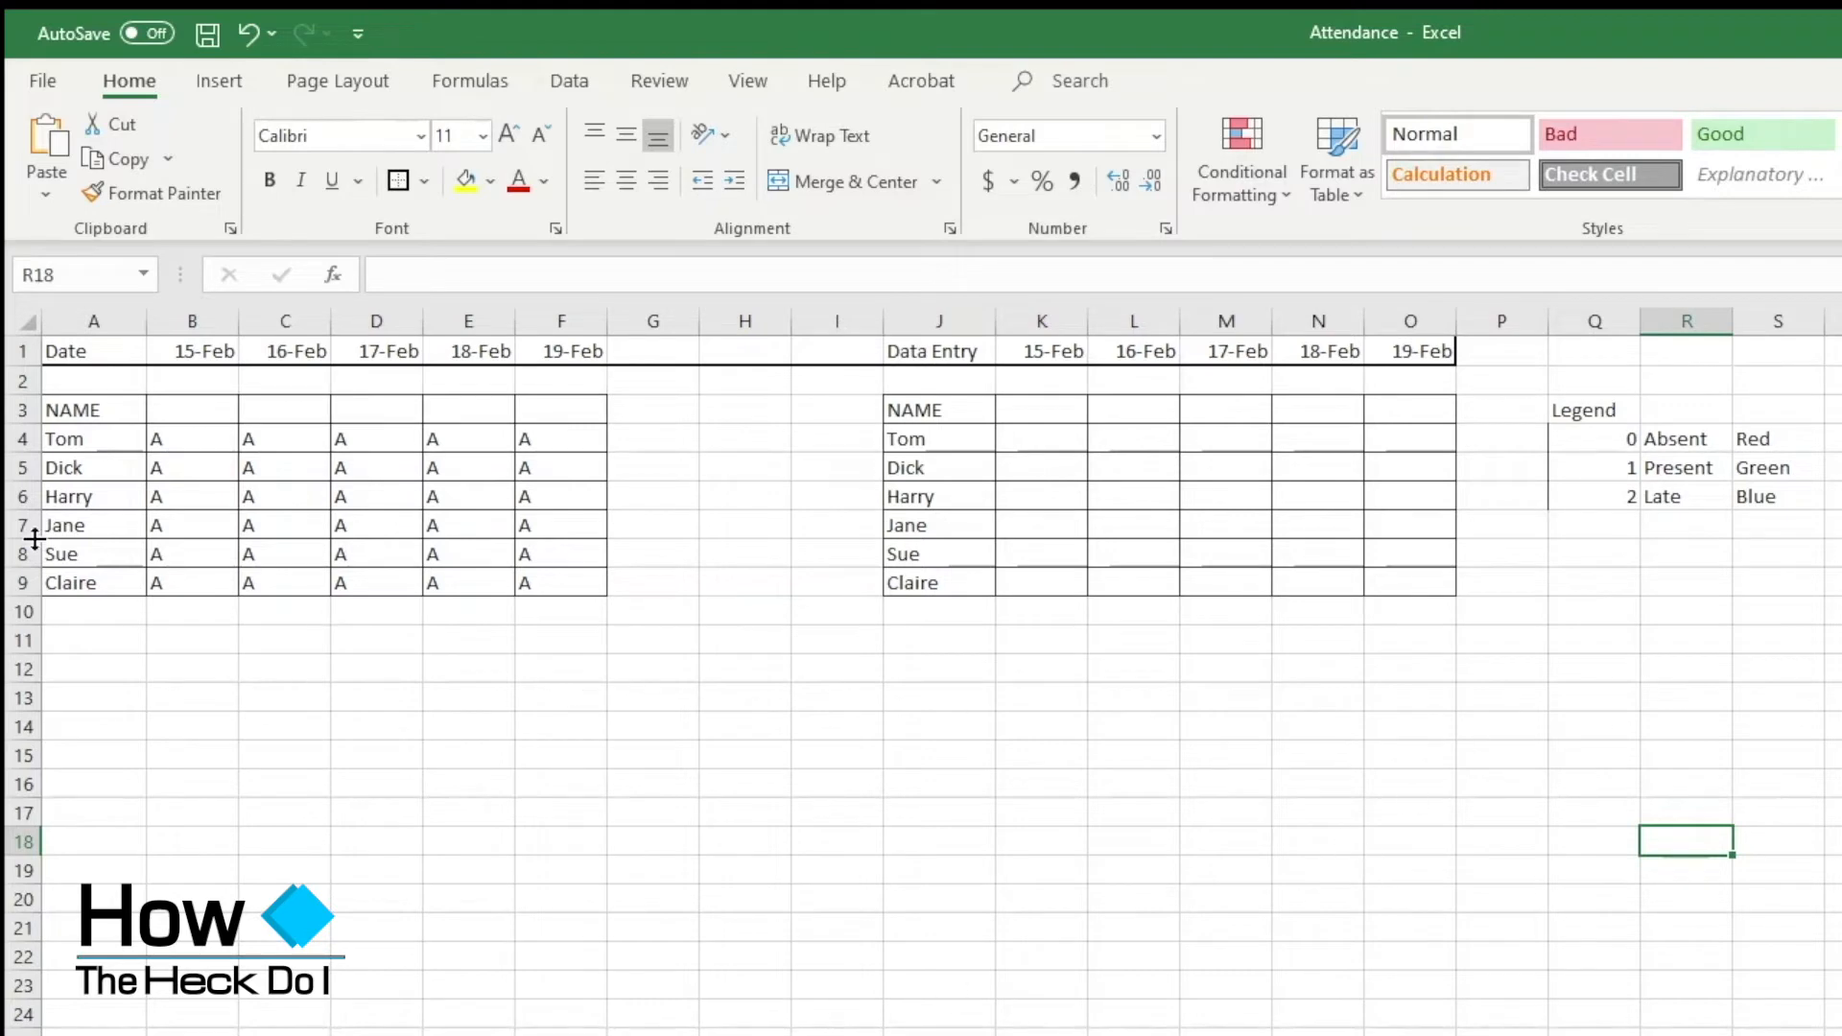
- Start a new conditional formatting rule for B4:F9 that formats only cells with specific text containing A
click(185, 445)
drag(185, 445, 526, 585)
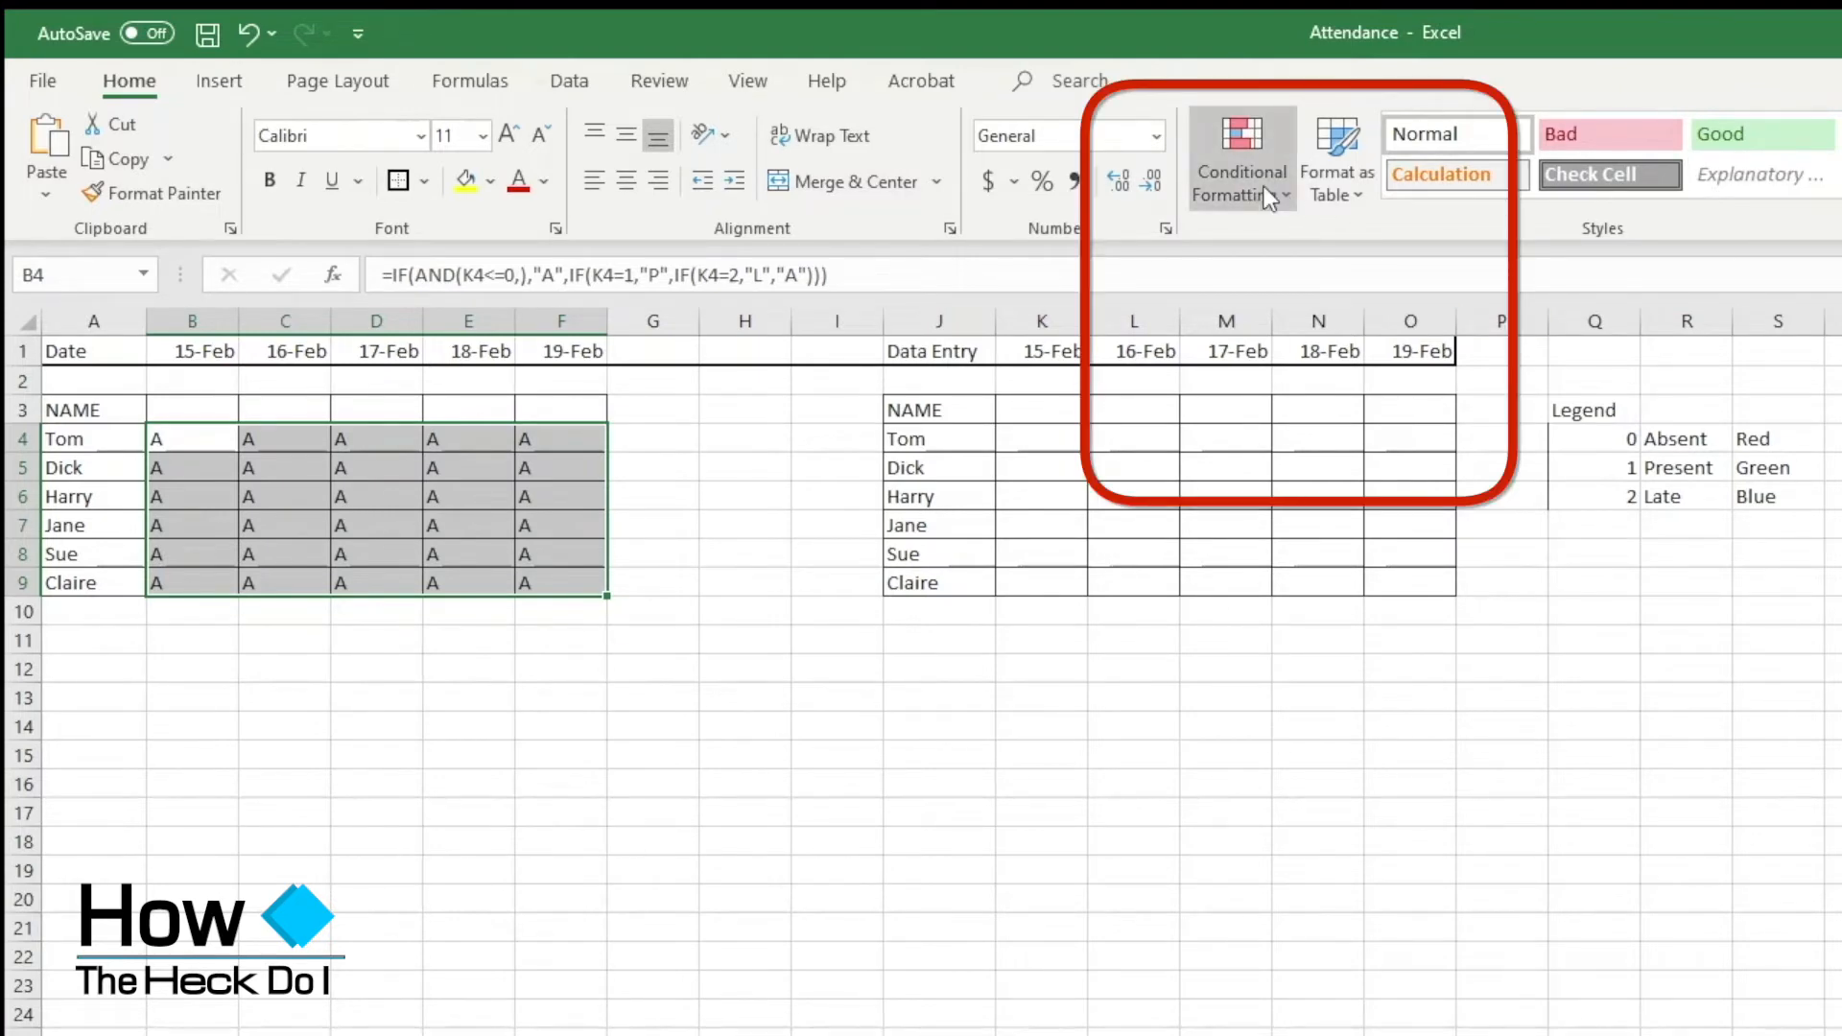
click(1245, 169)
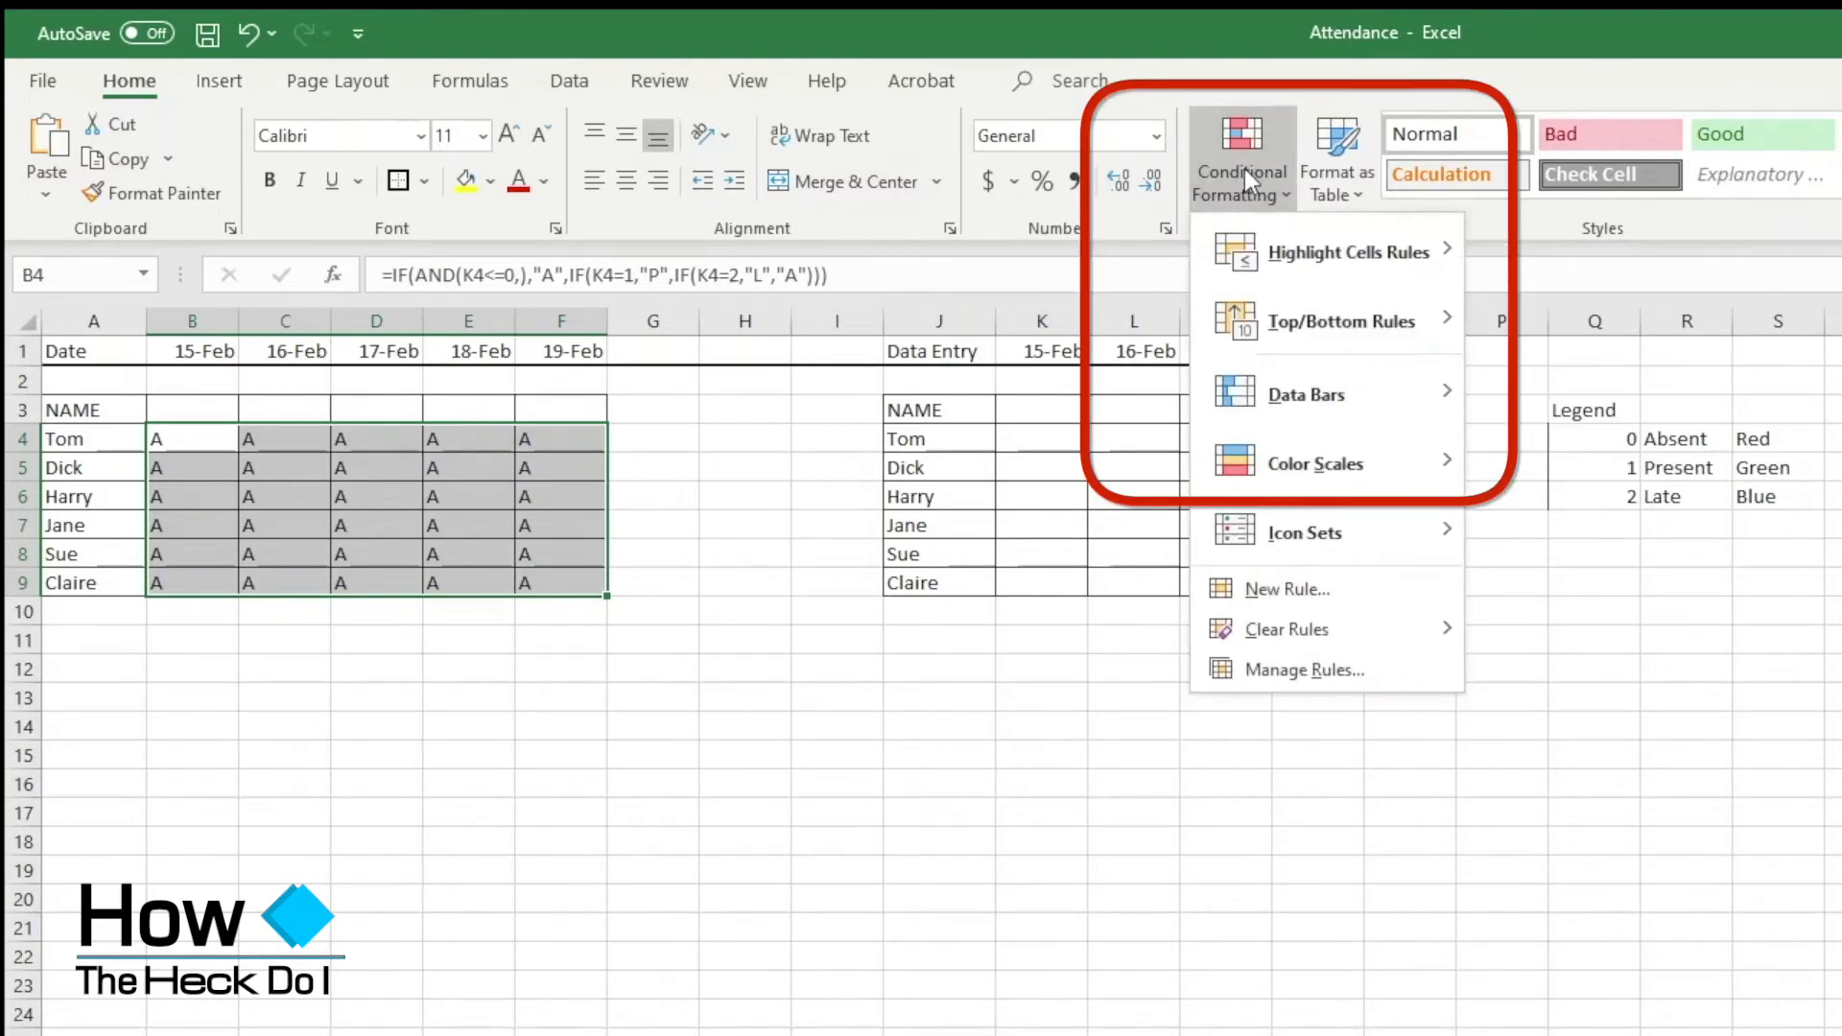
click(1237, 683)
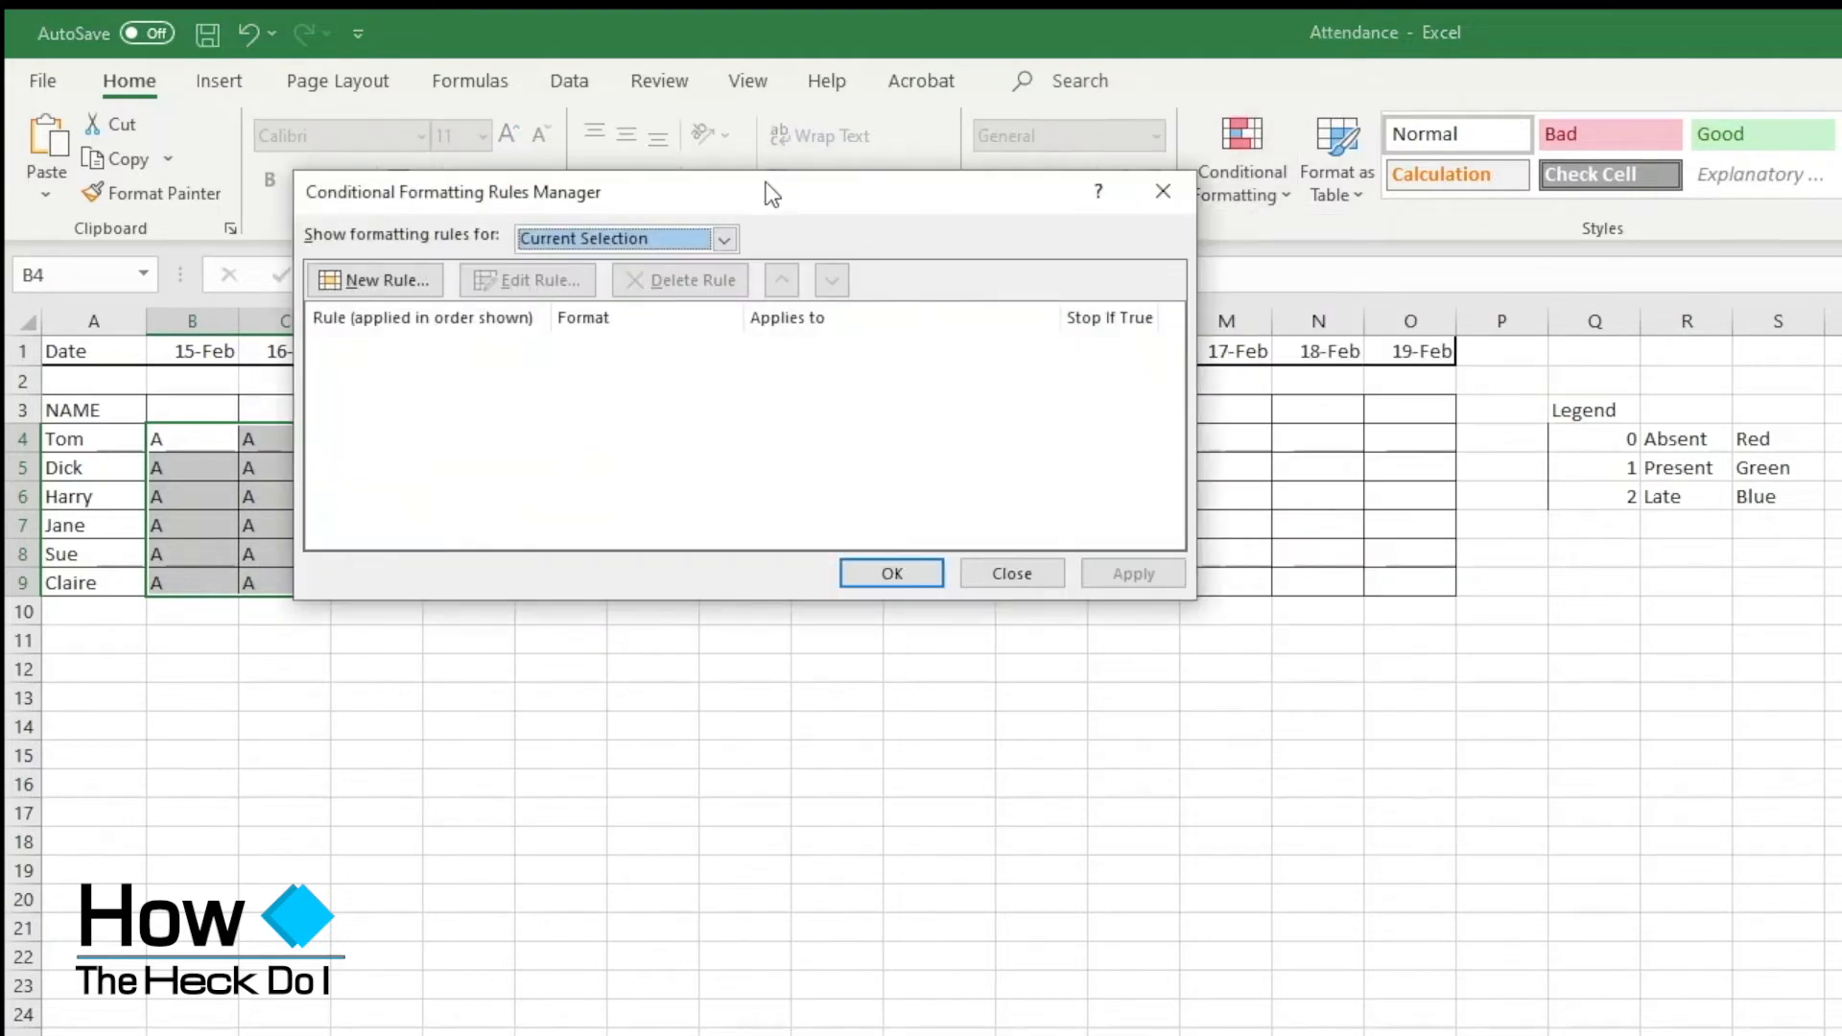
mouse_move(769, 191)
mouse_down()
mouse_move(1246, 403)
mouse_move(1264, 443)
mouse_up()
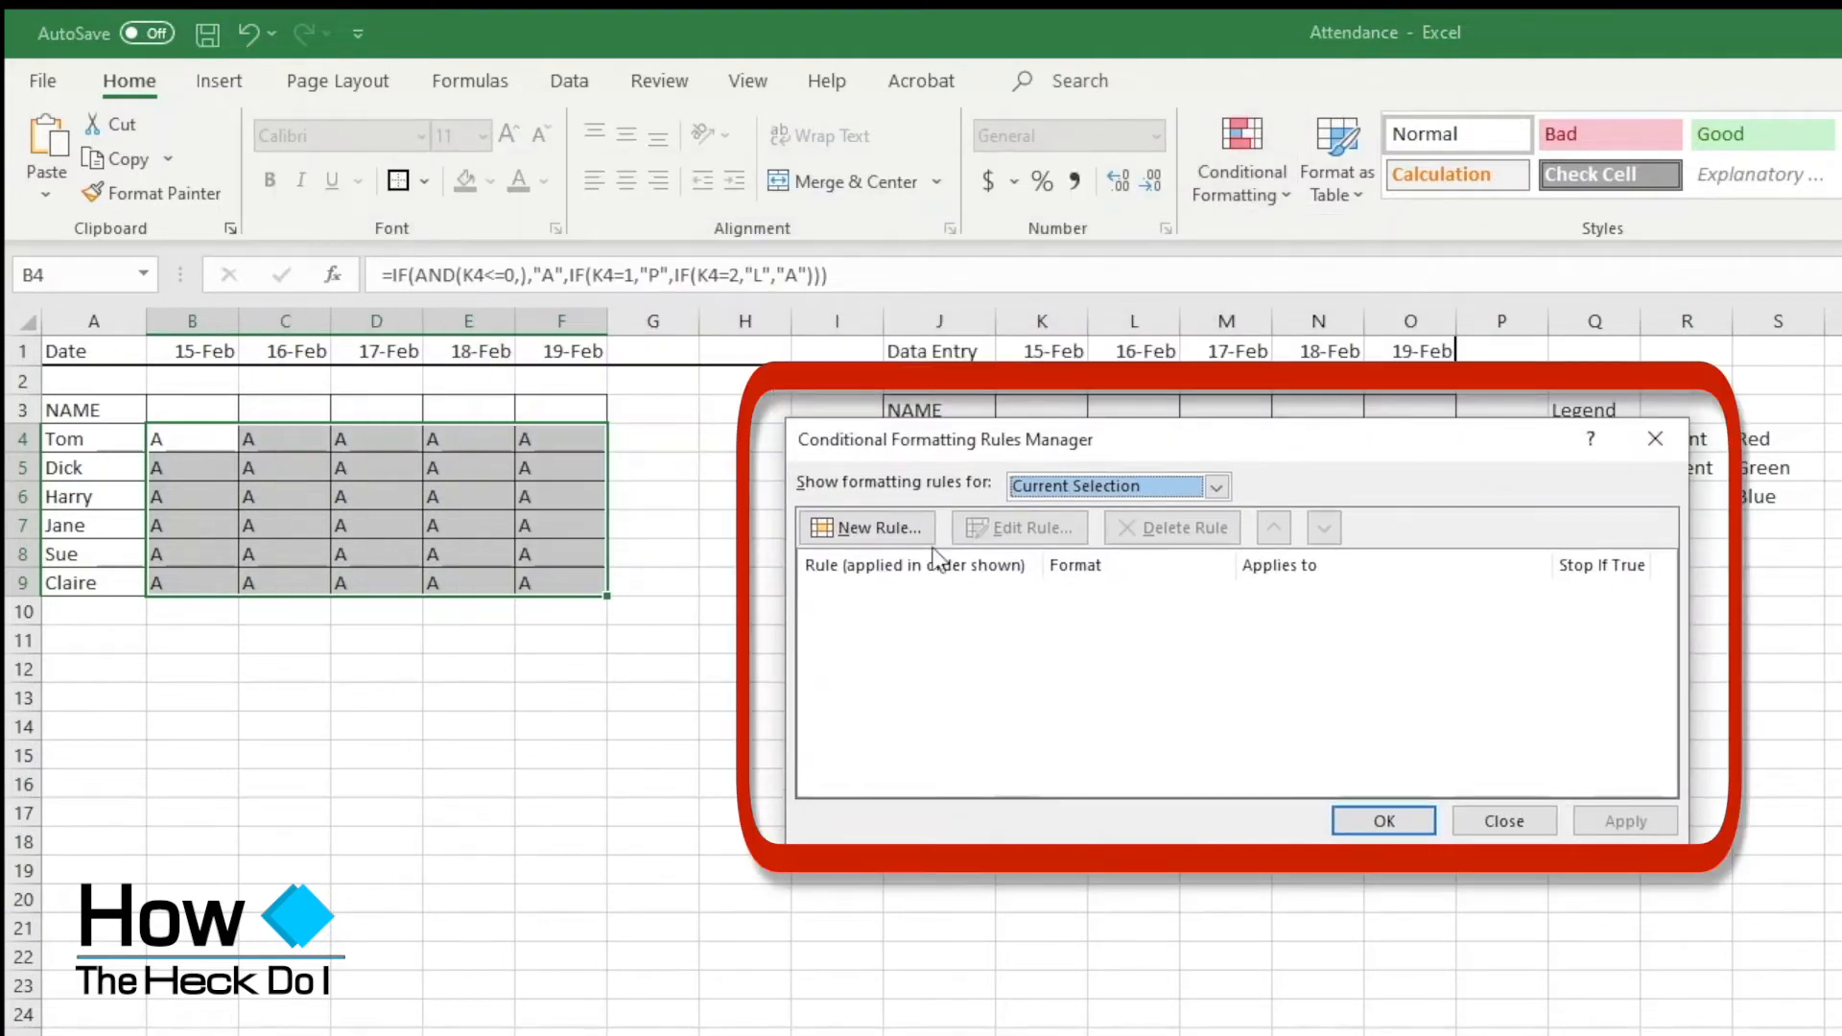
click(877, 533)
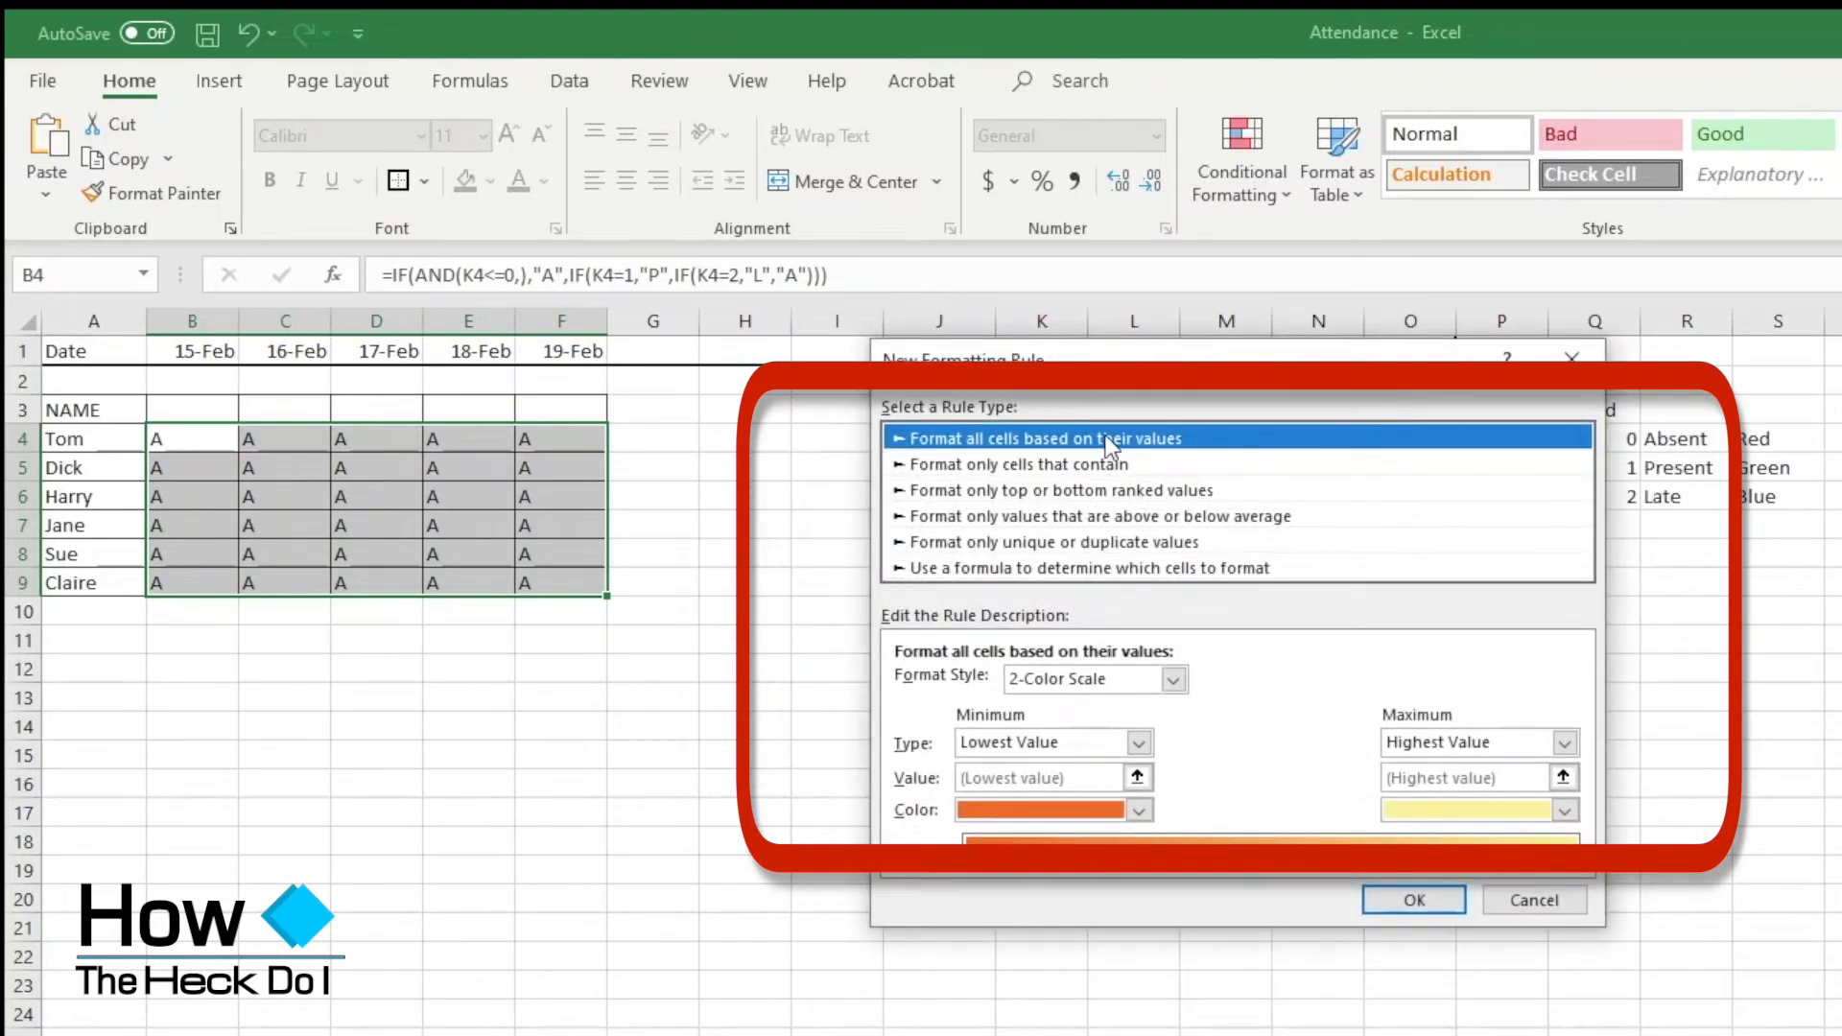
click(1009, 466)
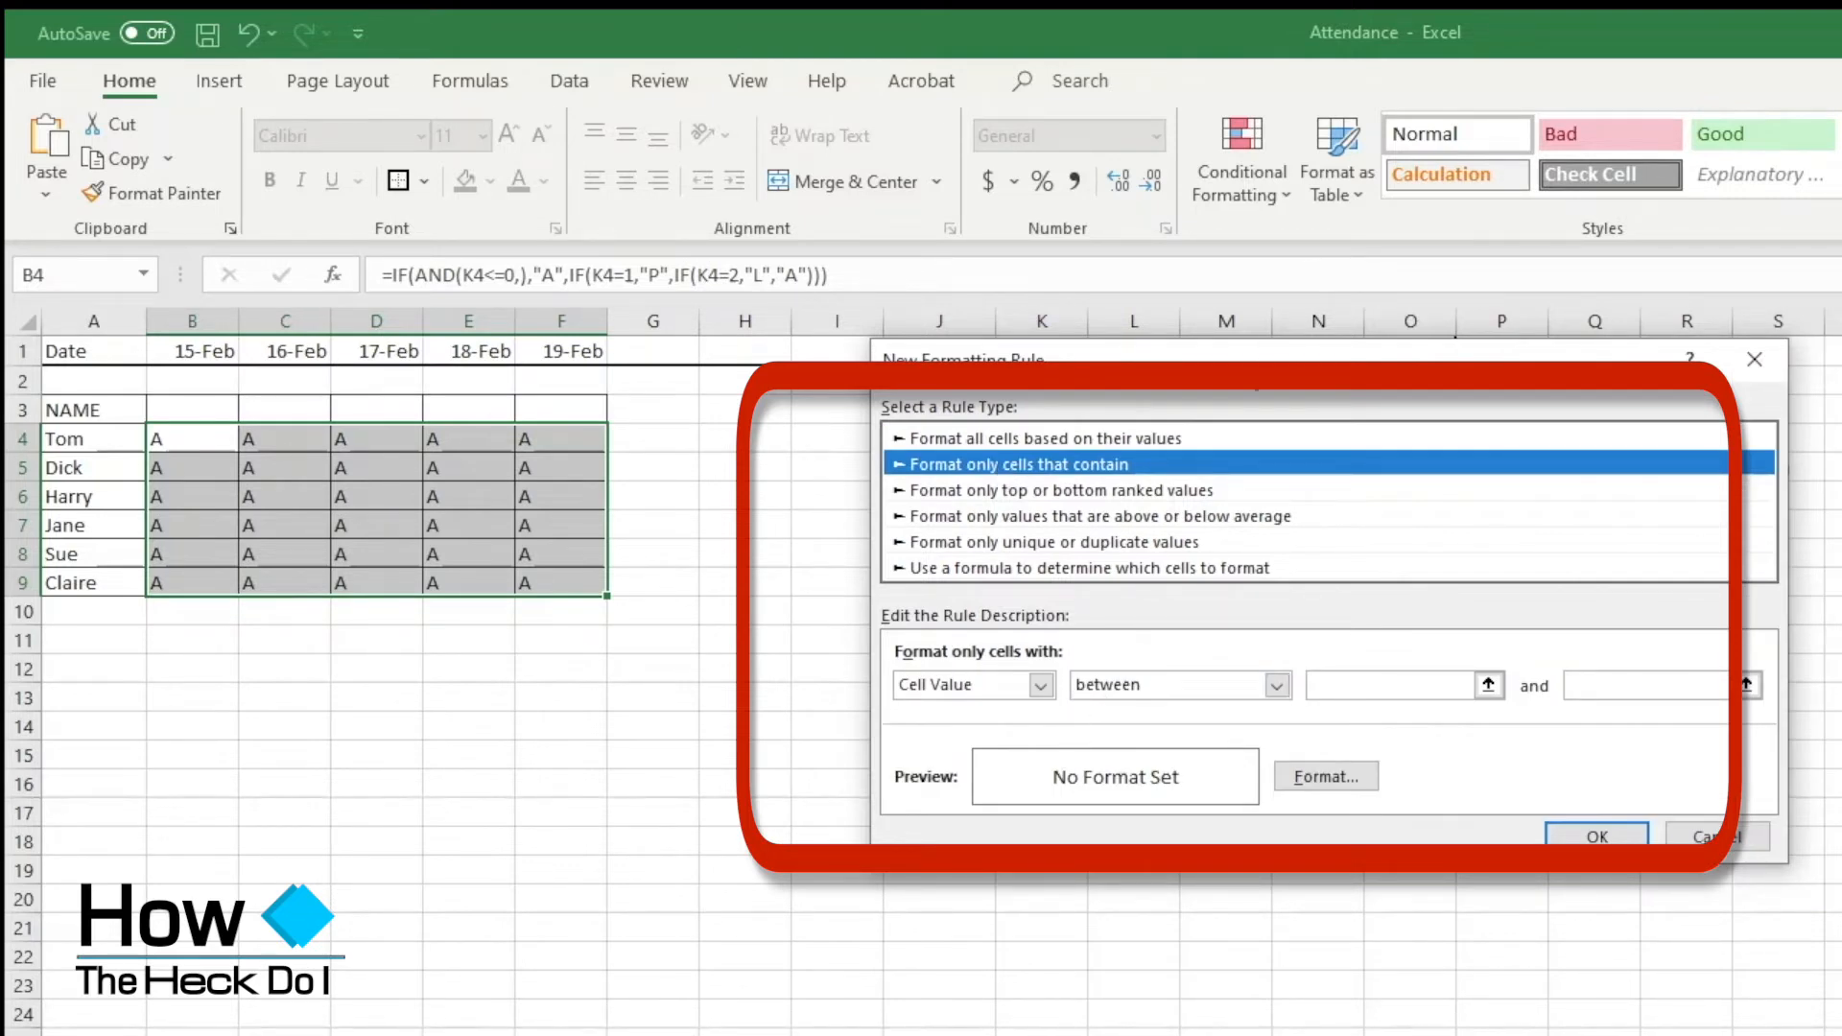
click(1041, 685)
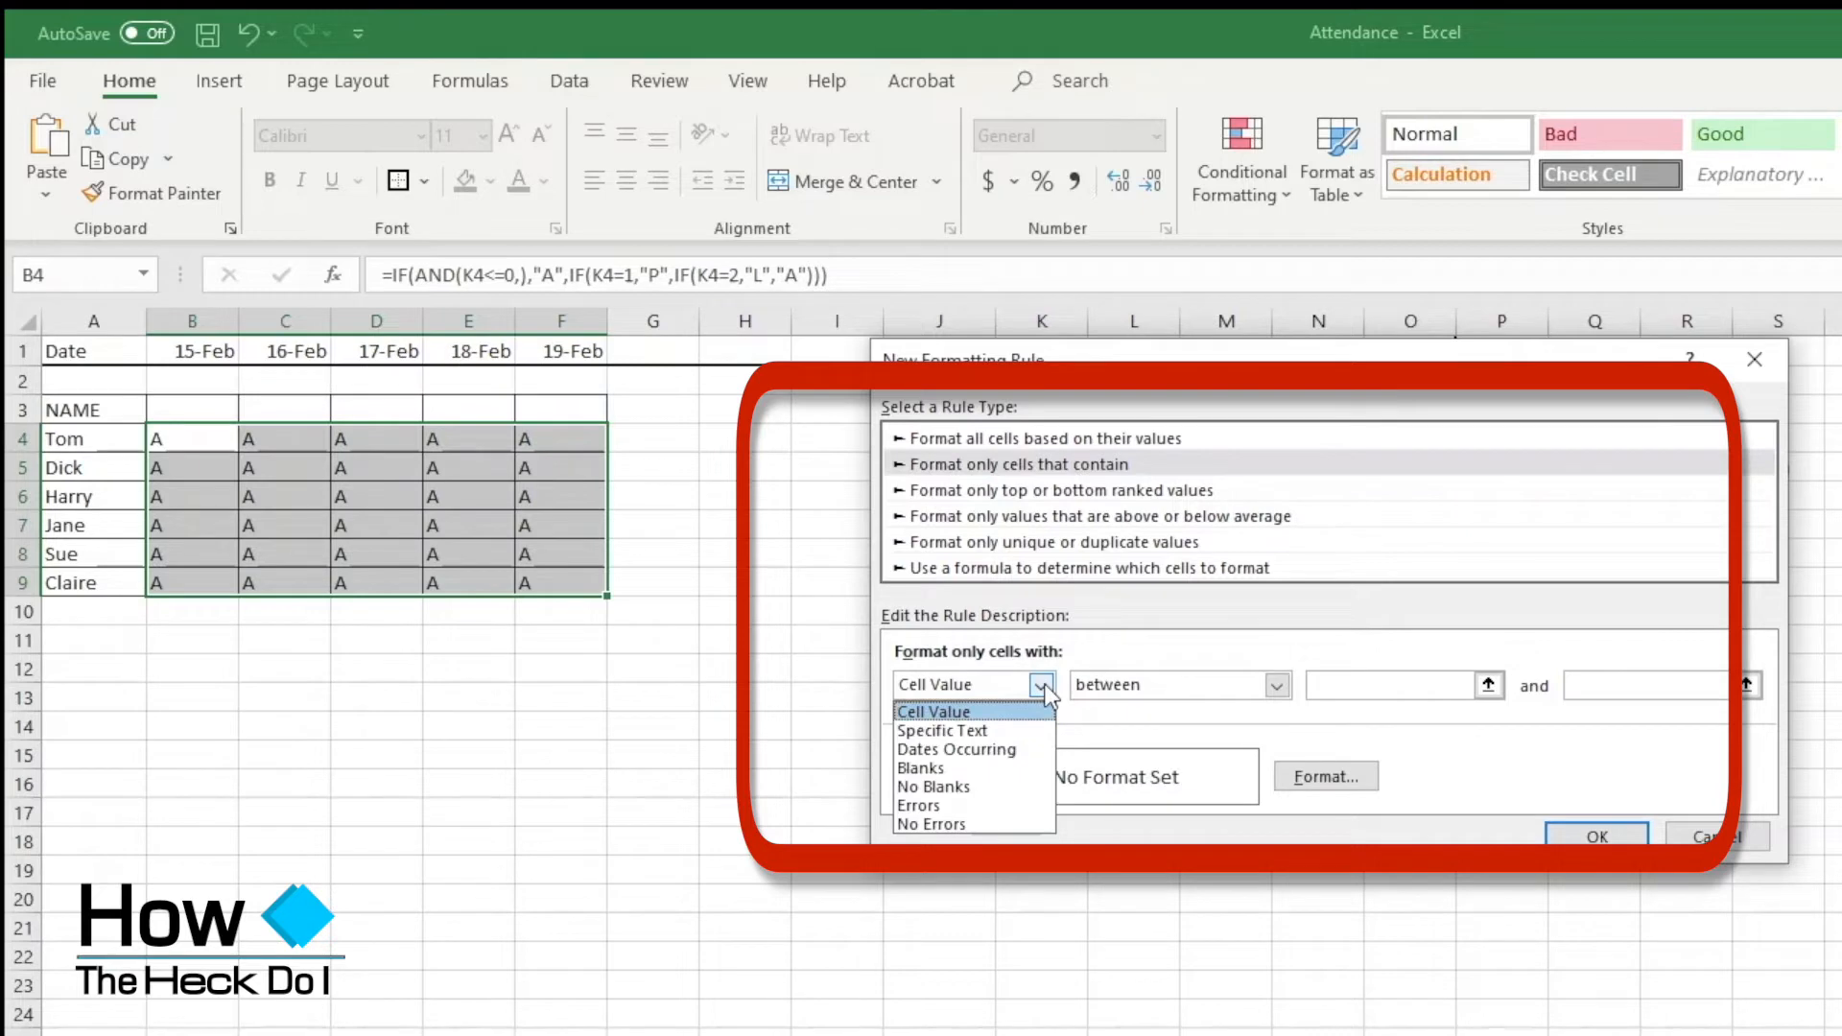
click(971, 729)
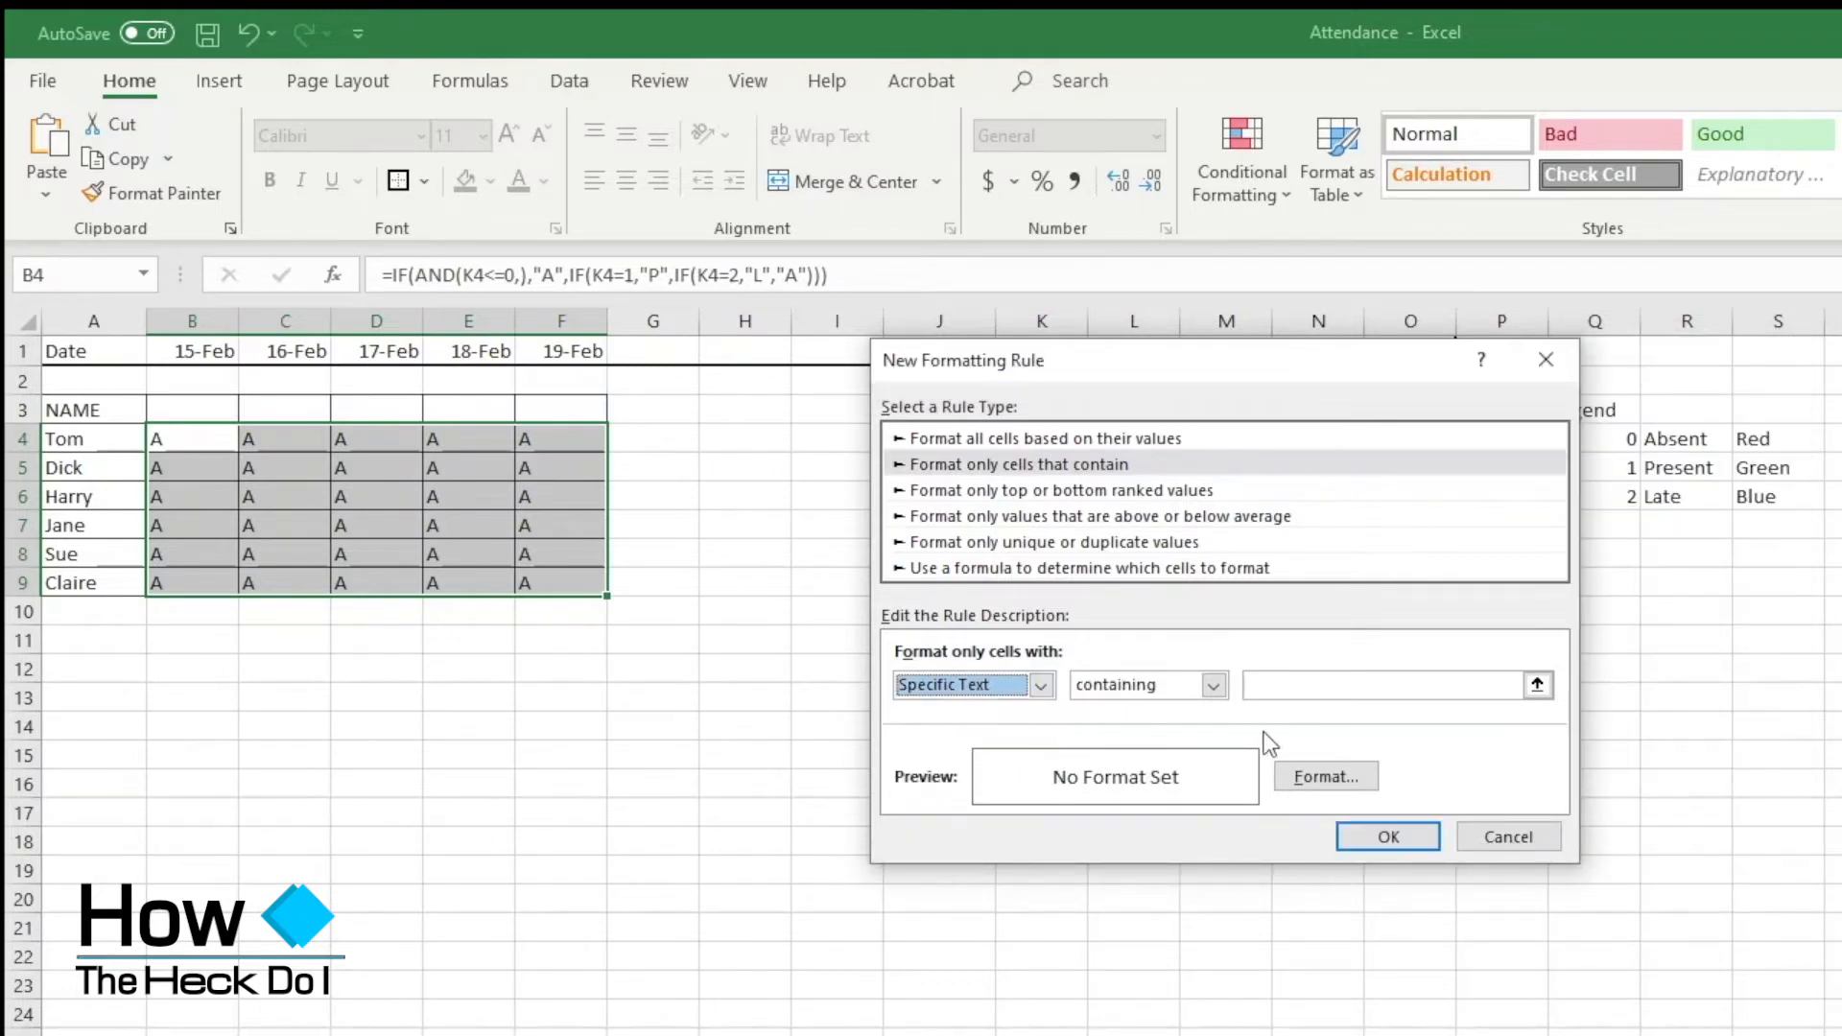
click(1271, 684)
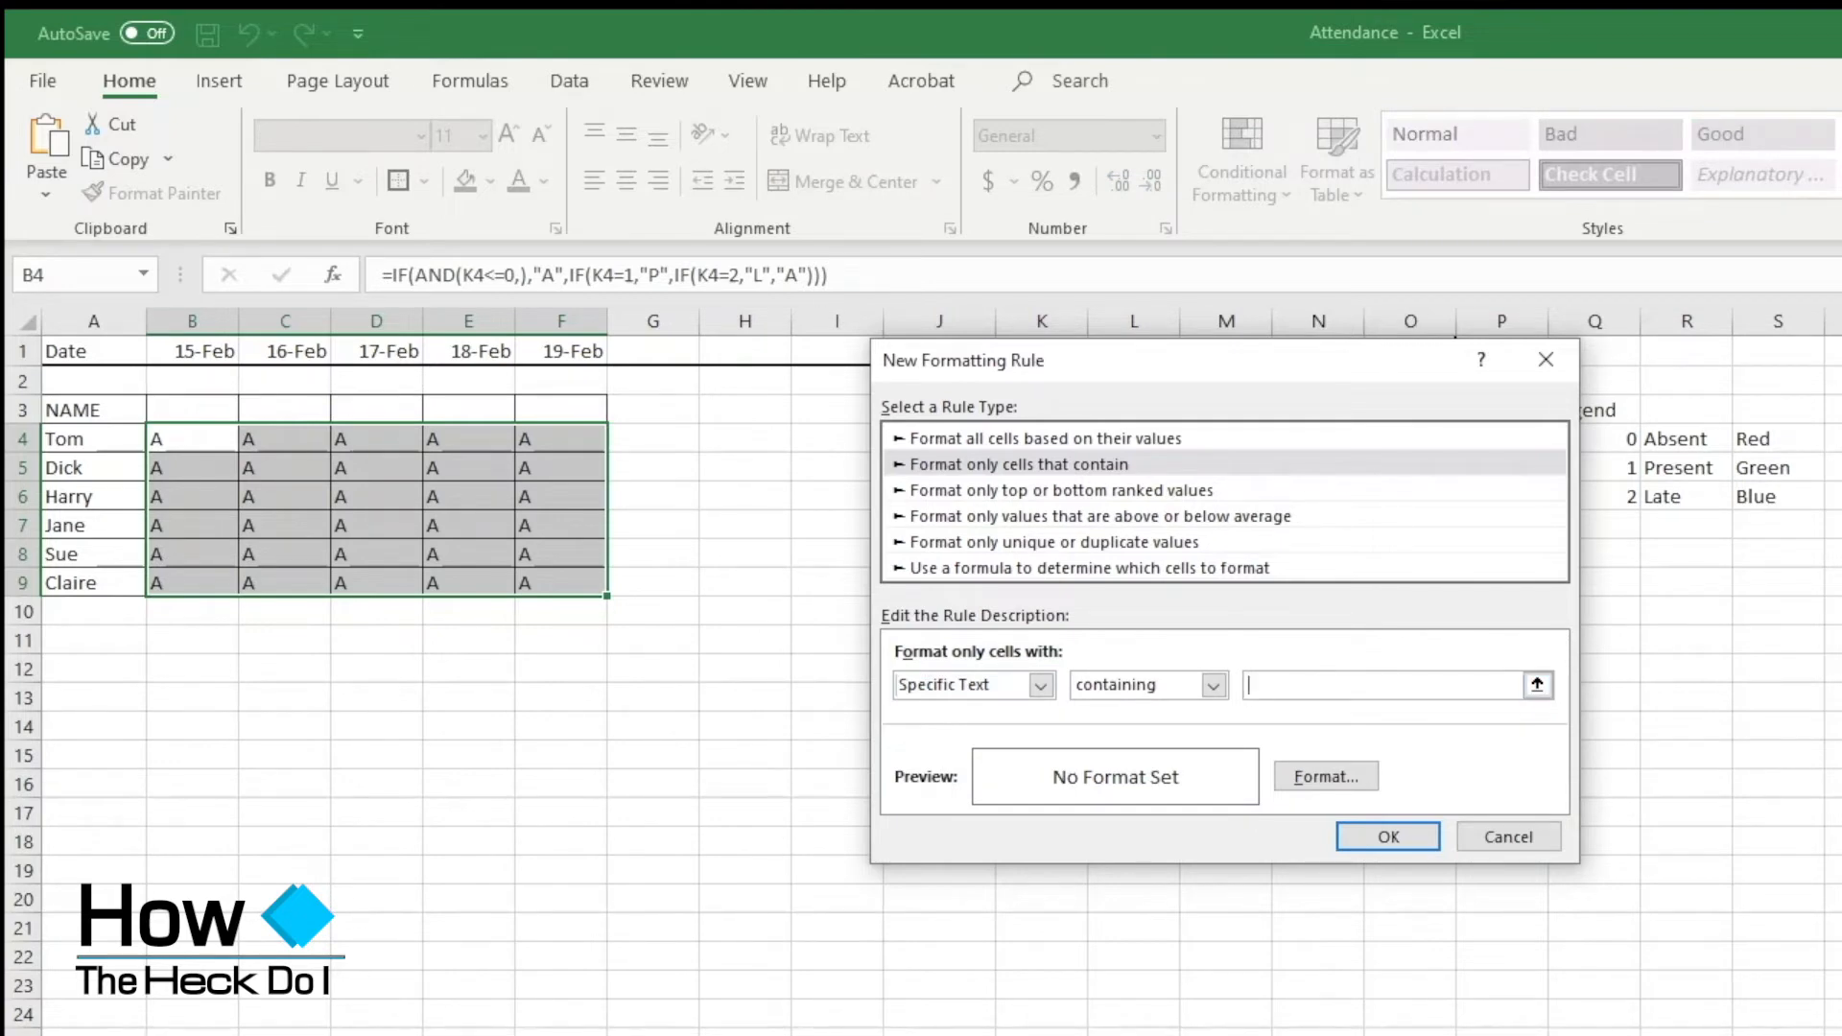
text(A)
- Give the rule for text A a light orange background fill and apply it to the attendance grid
click(1309, 781)
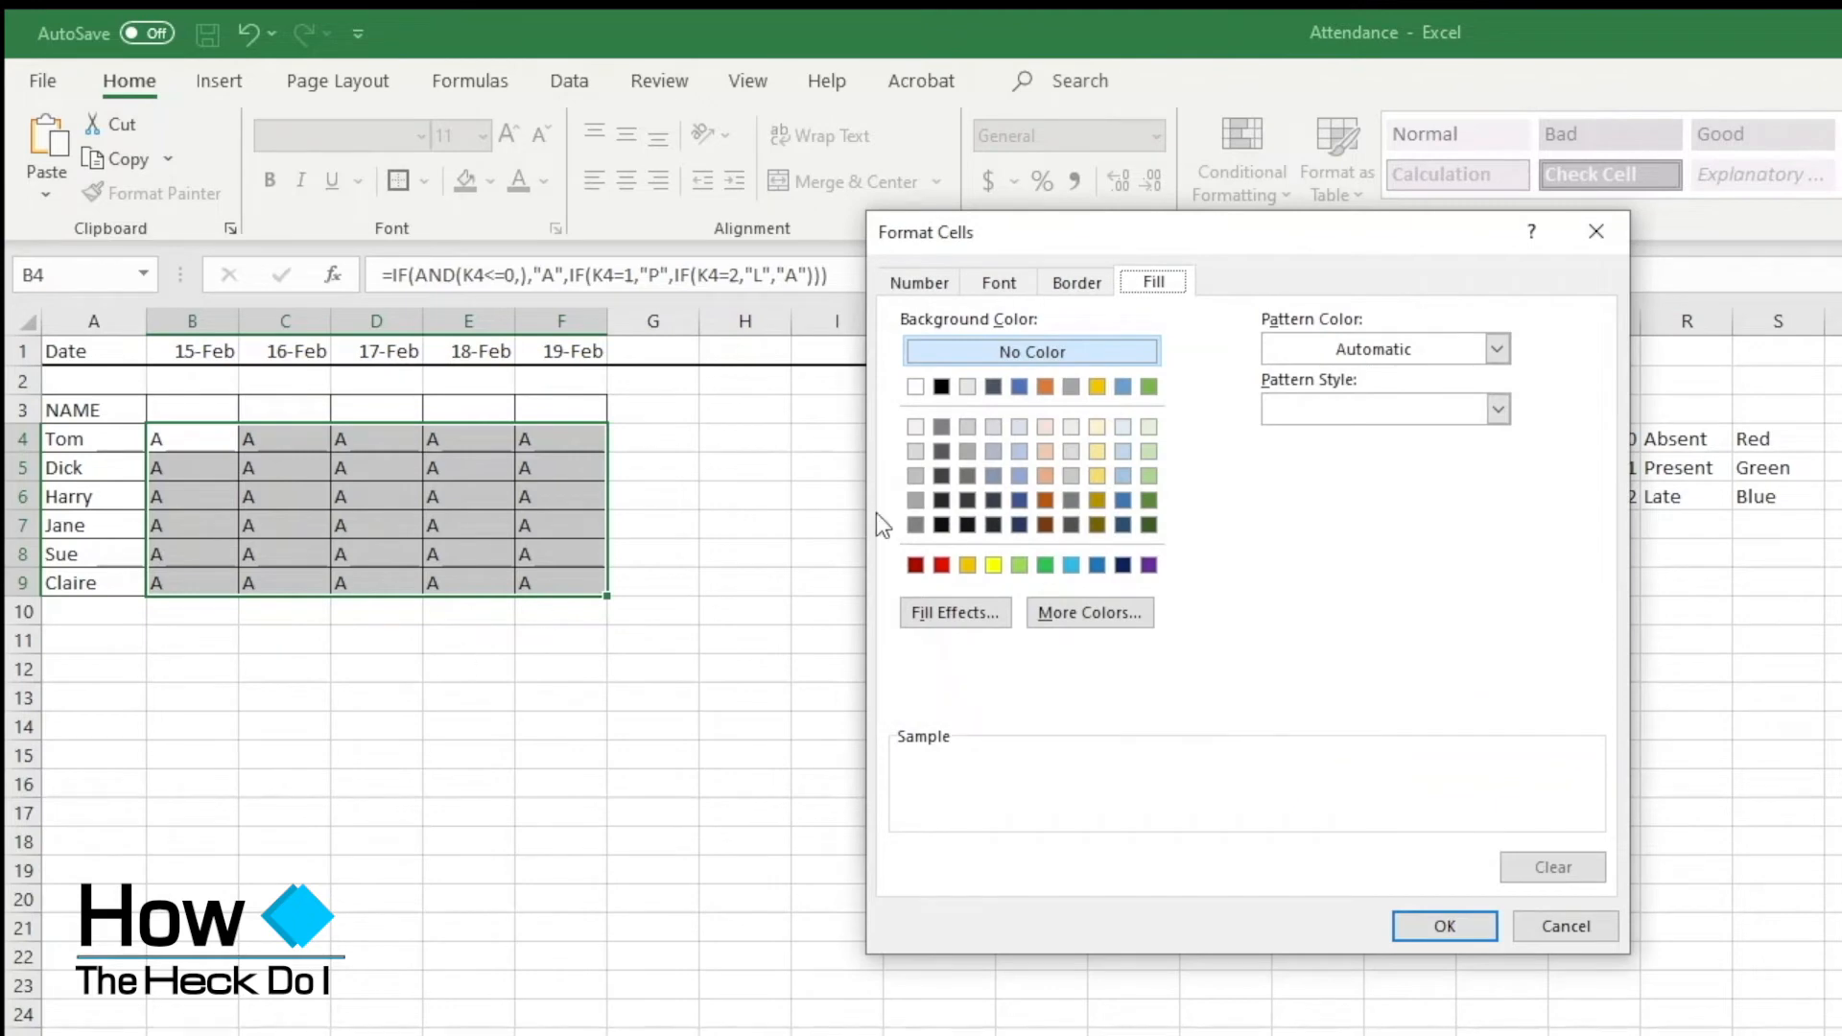
click(1050, 478)
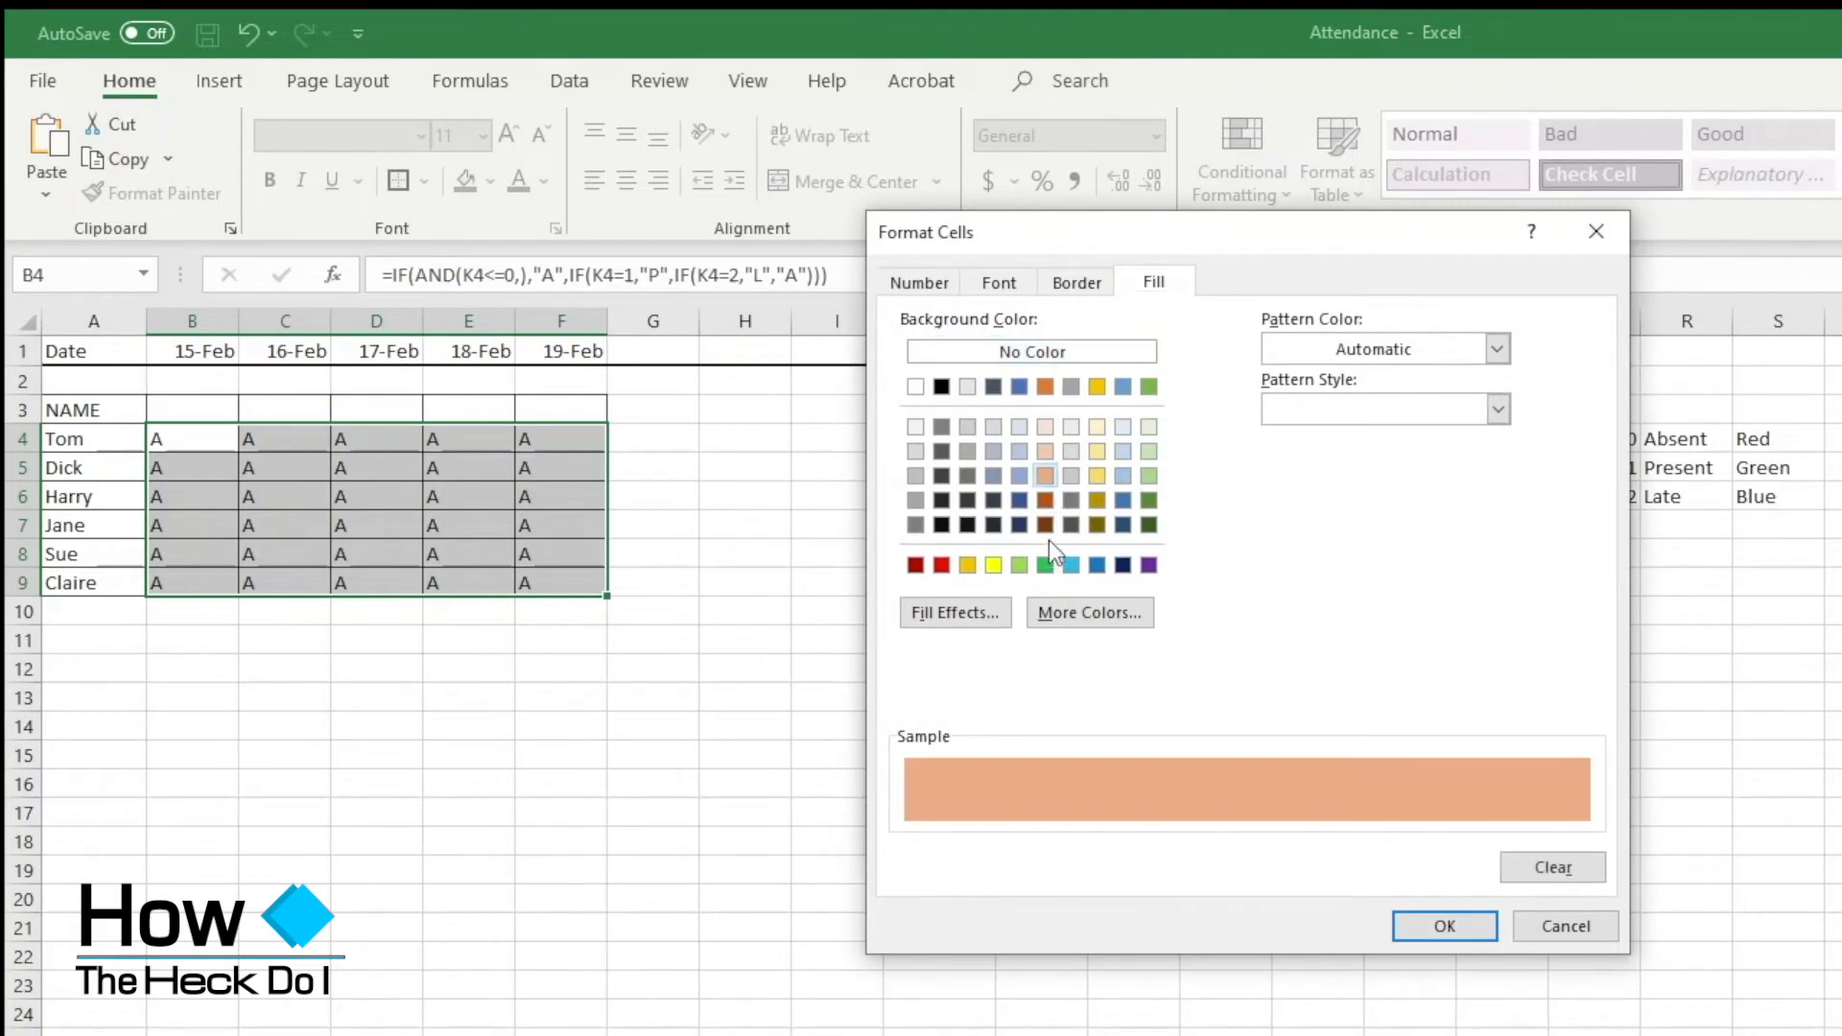
click(1045, 451)
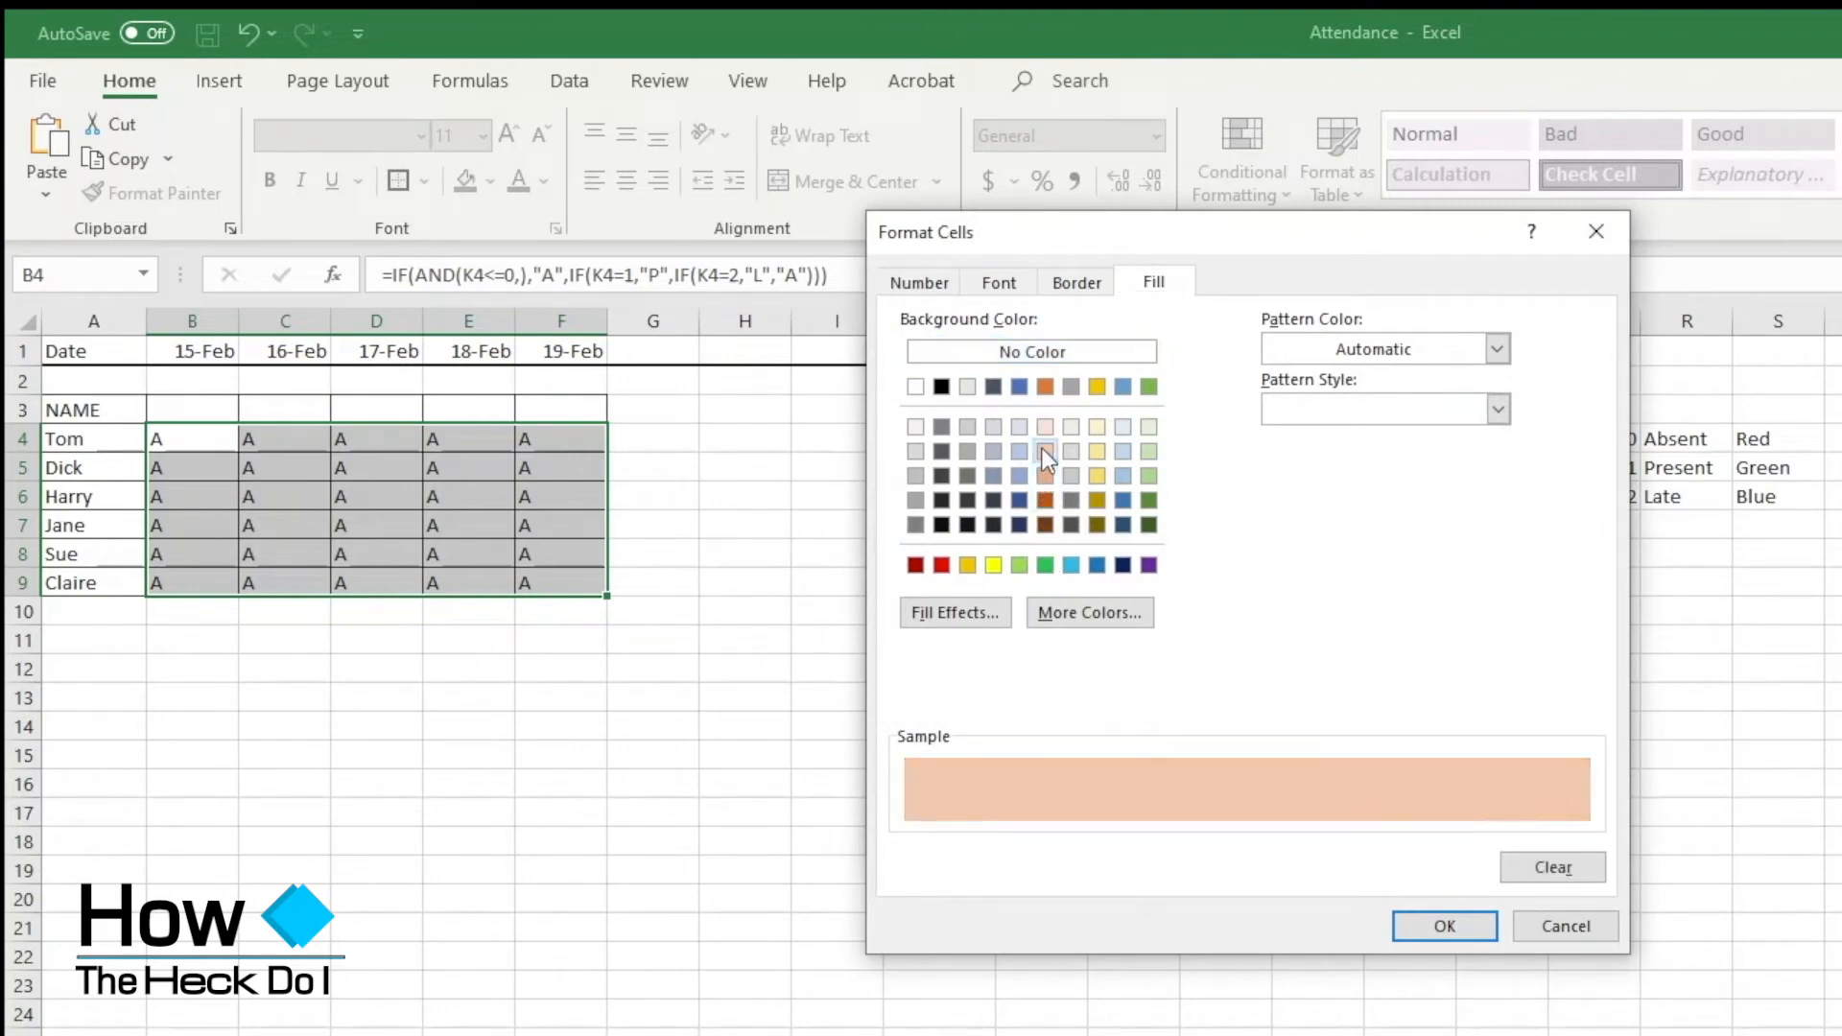
click(1444, 926)
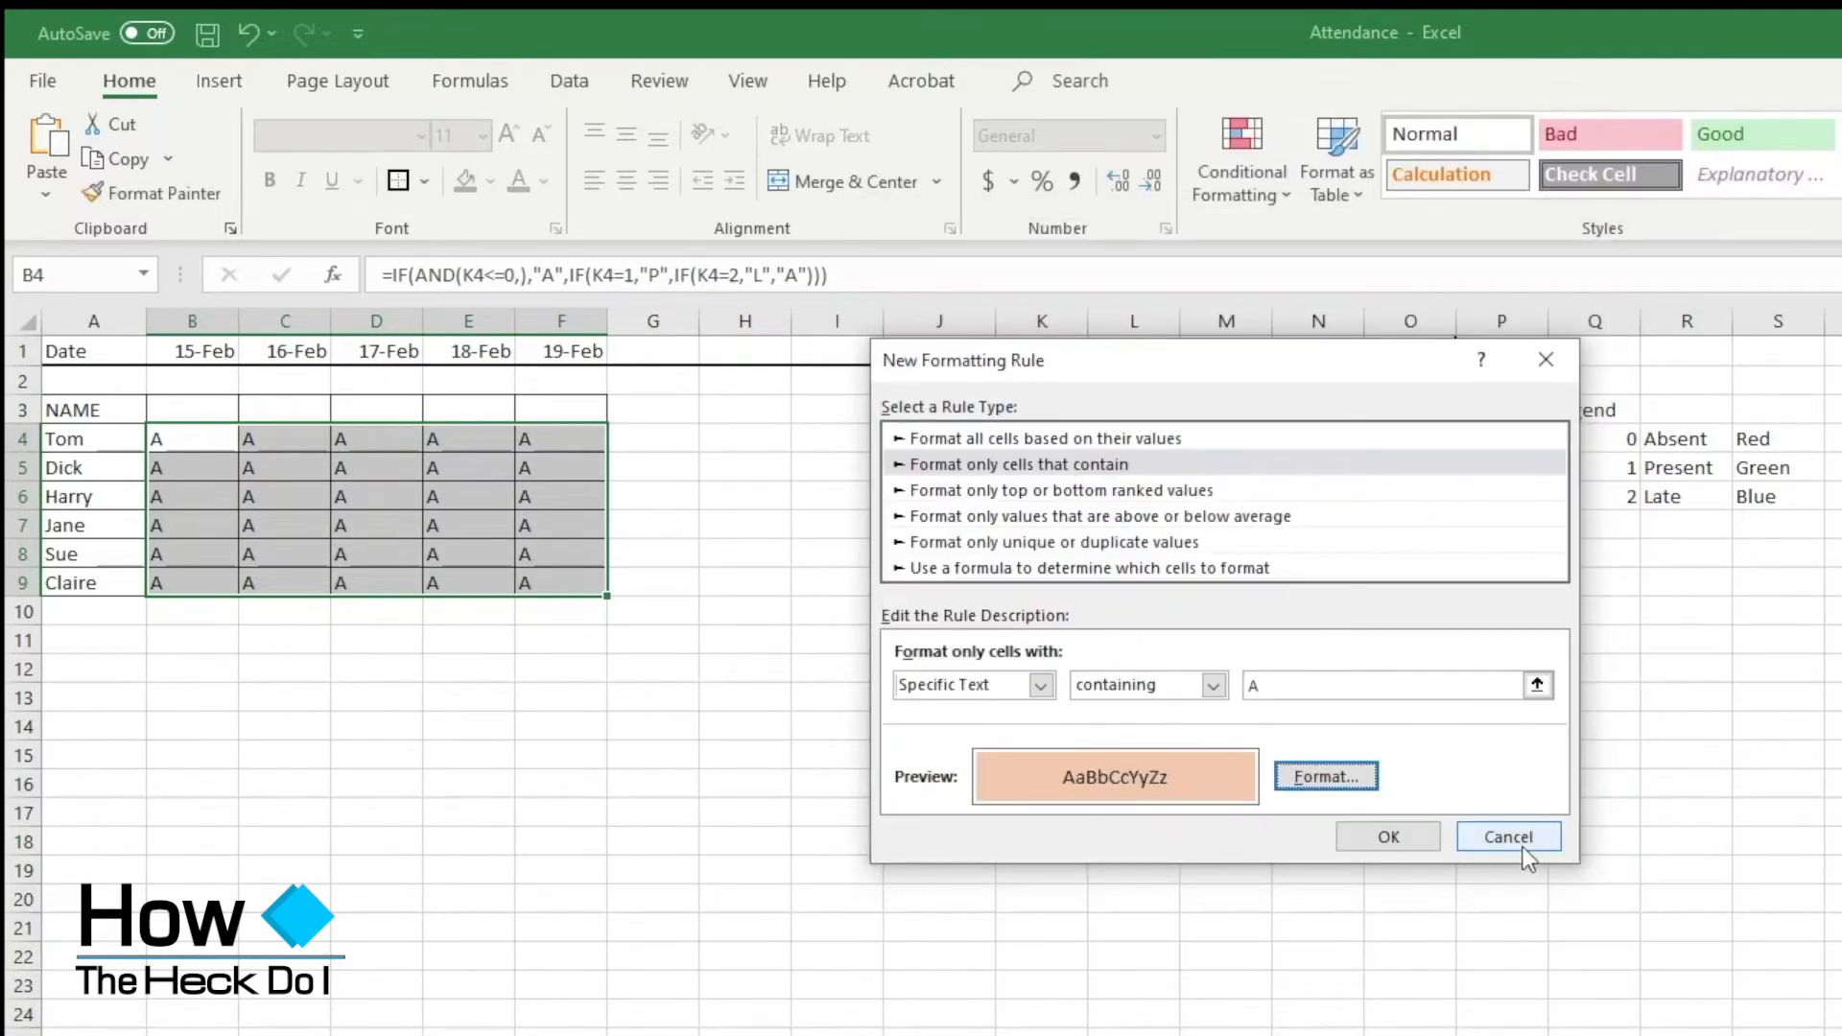
click(1372, 833)
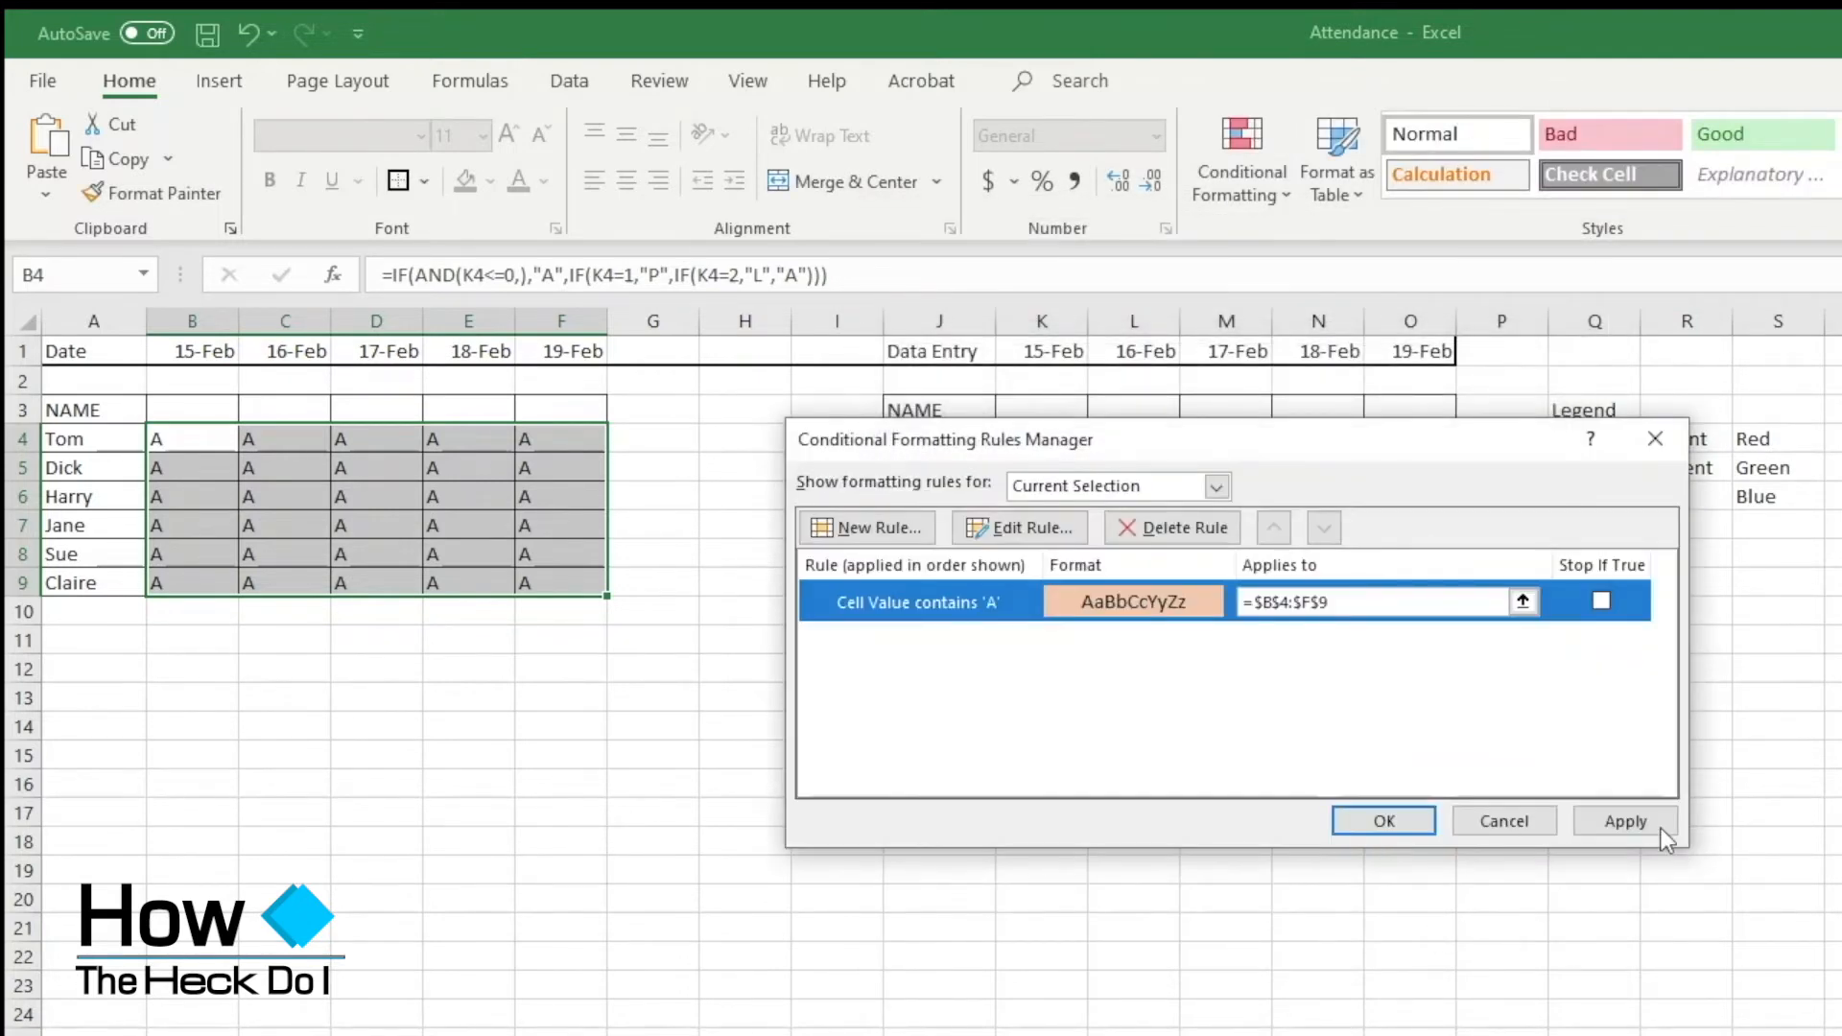
click(1632, 820)
click(1384, 823)
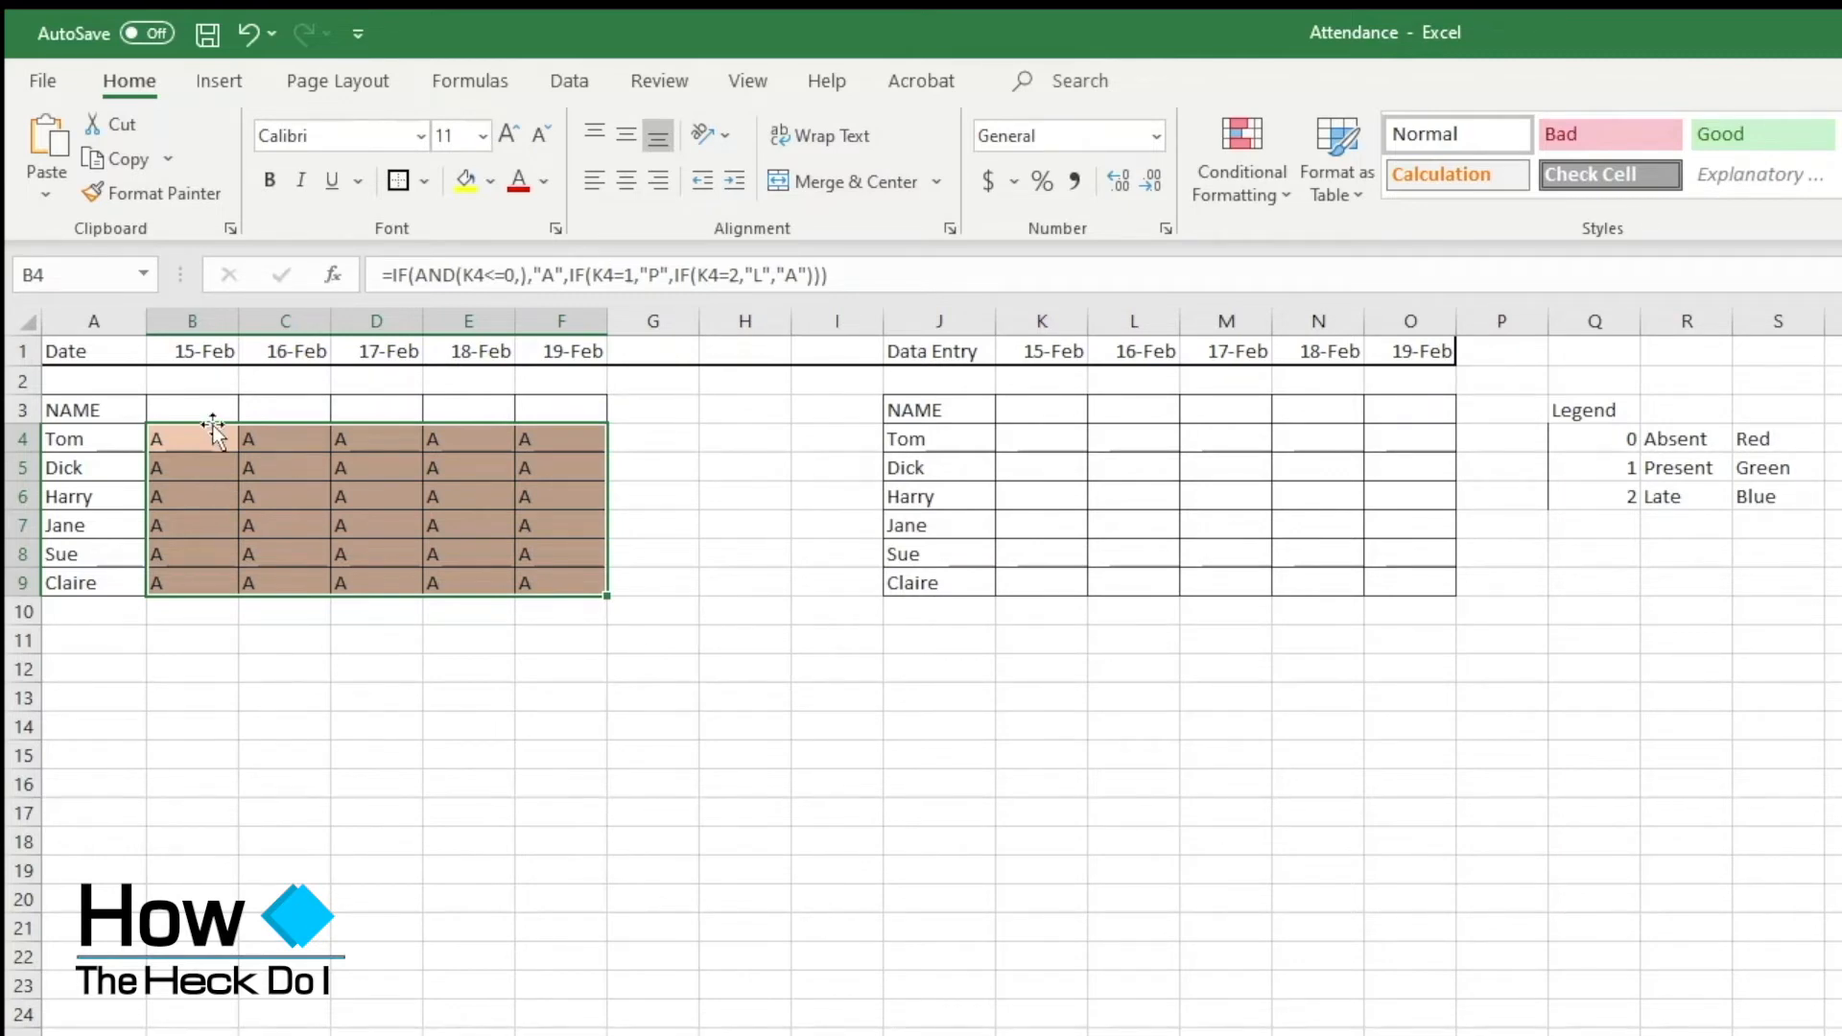
- Add a second conditional formatting rule for B4:F9 that formats only cells with specific text containing P
click(173, 725)
drag(199, 451, 535, 580)
click(1234, 165)
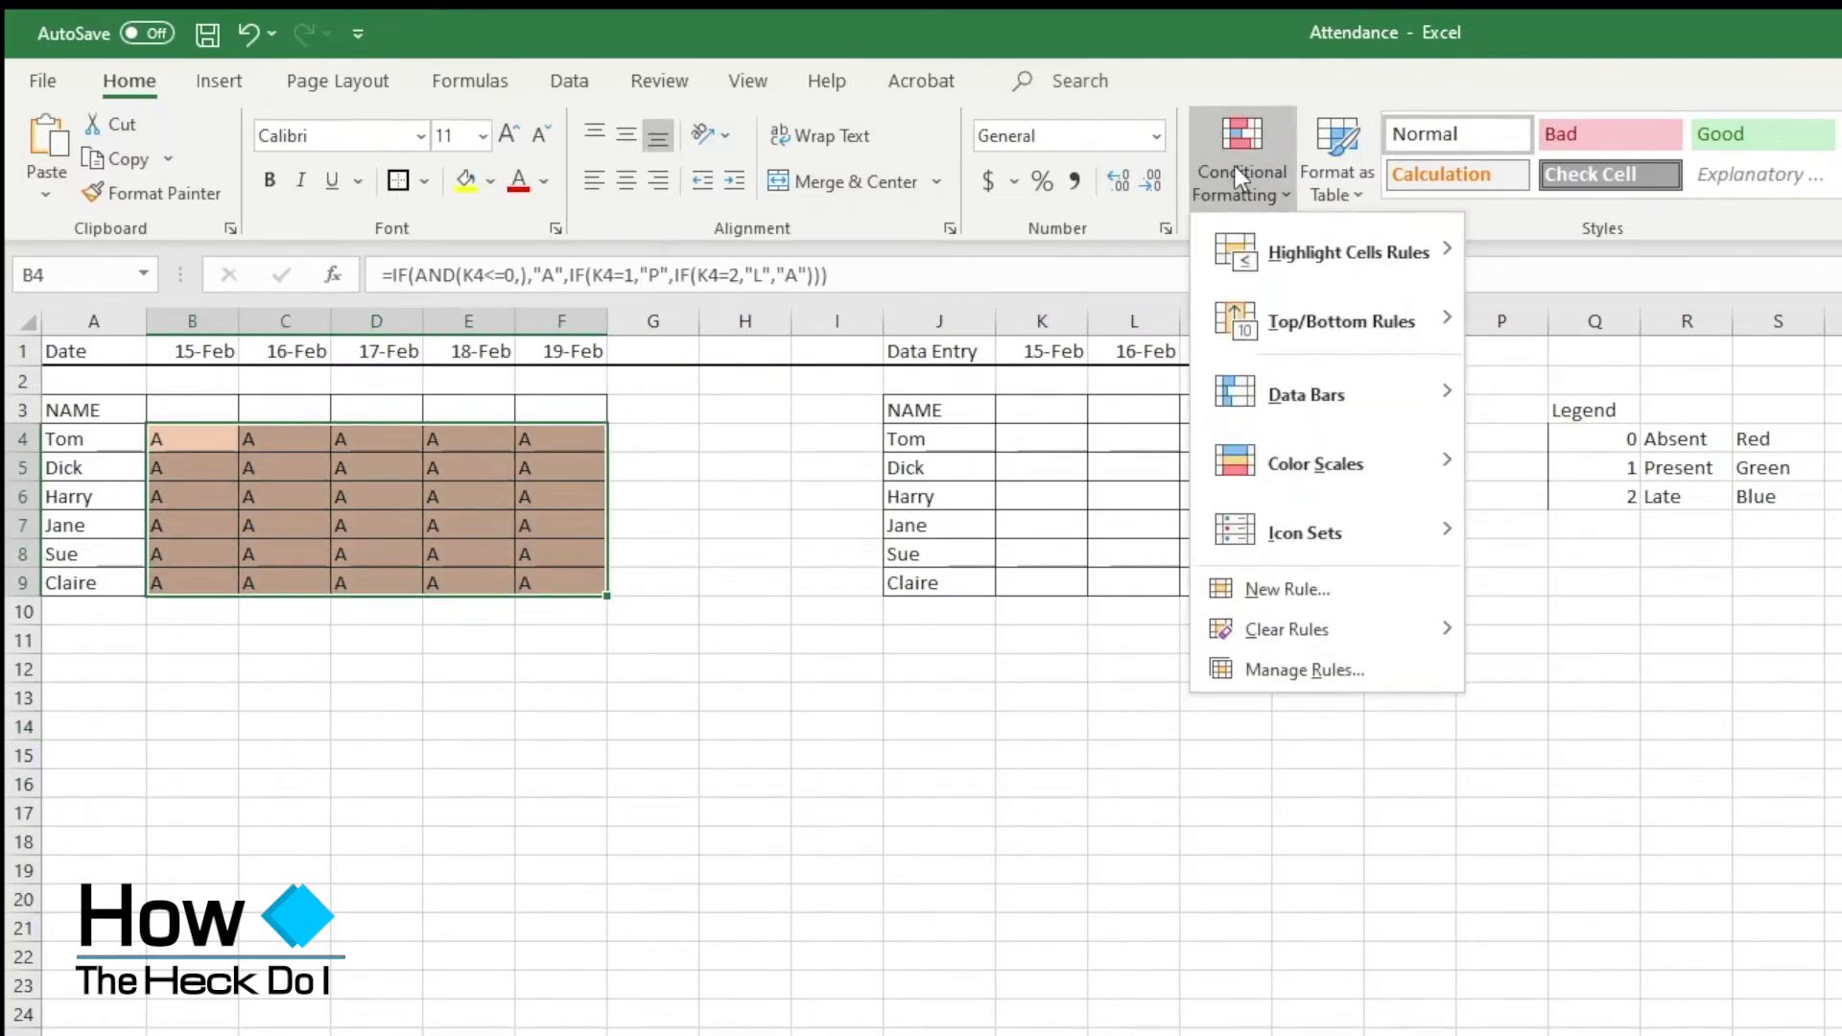
click(1279, 672)
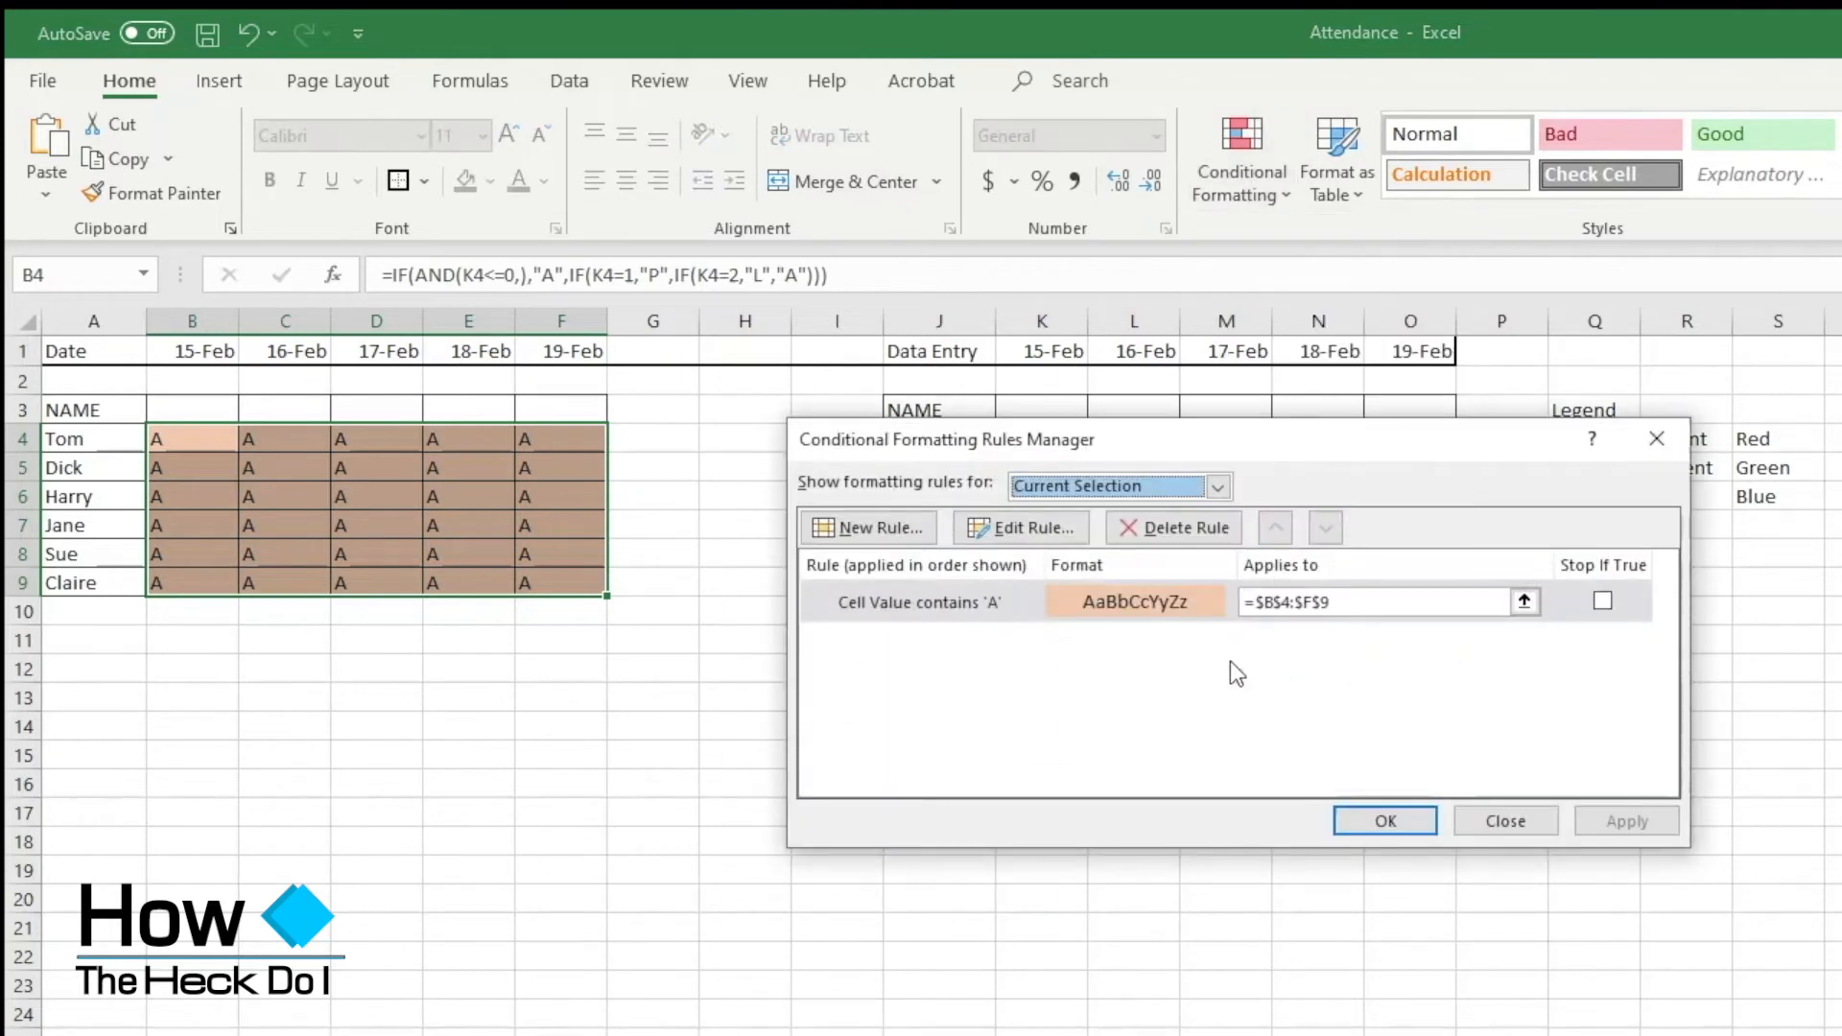
click(868, 530)
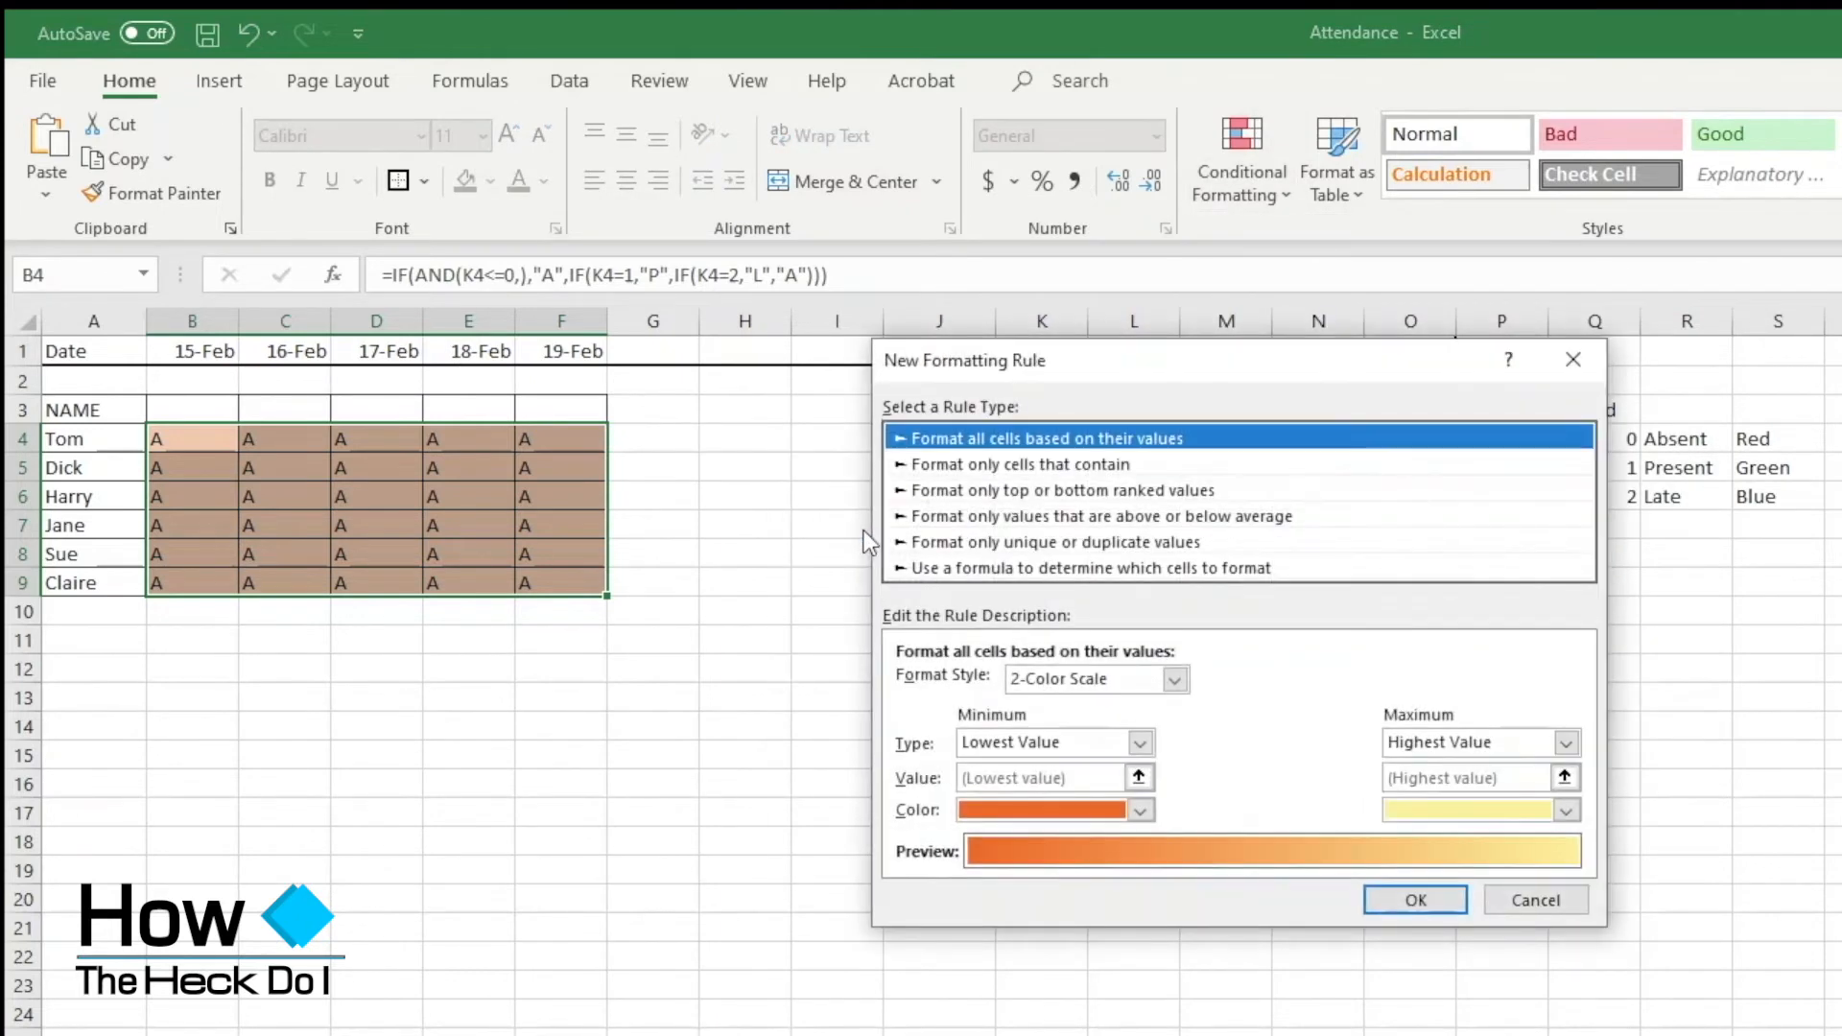
click(950, 468)
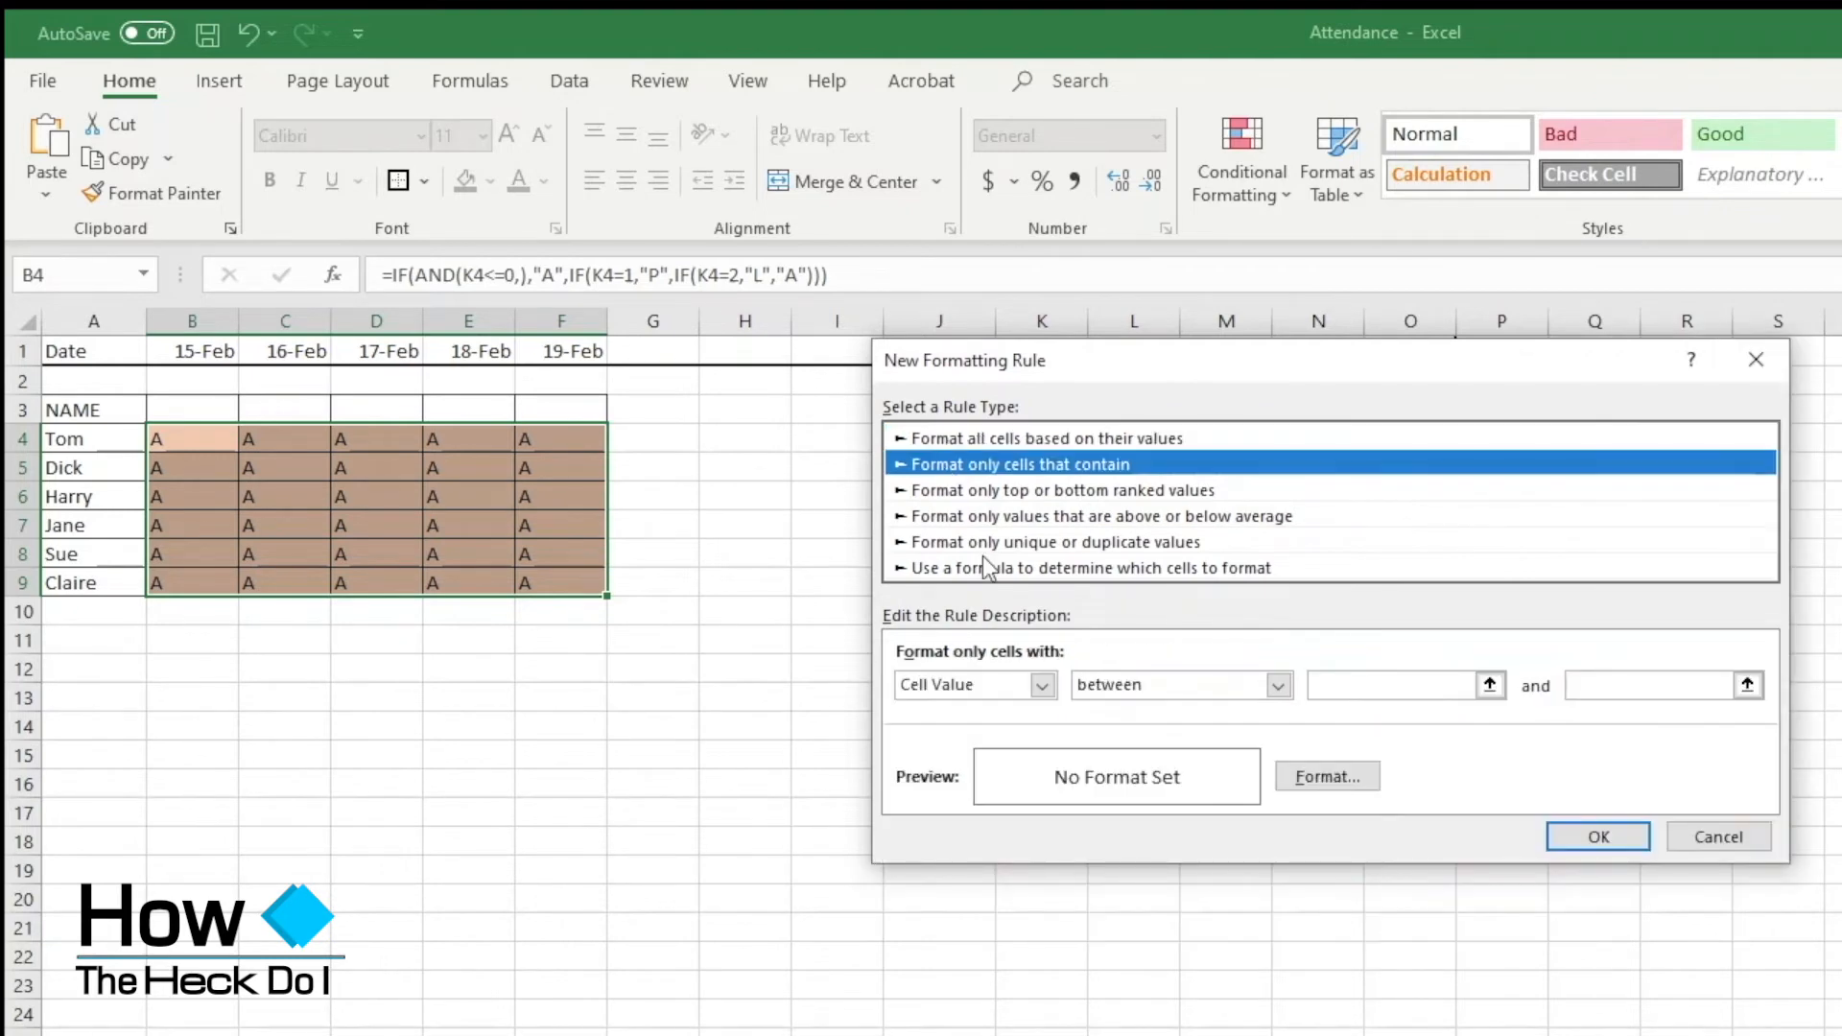
click(1041, 685)
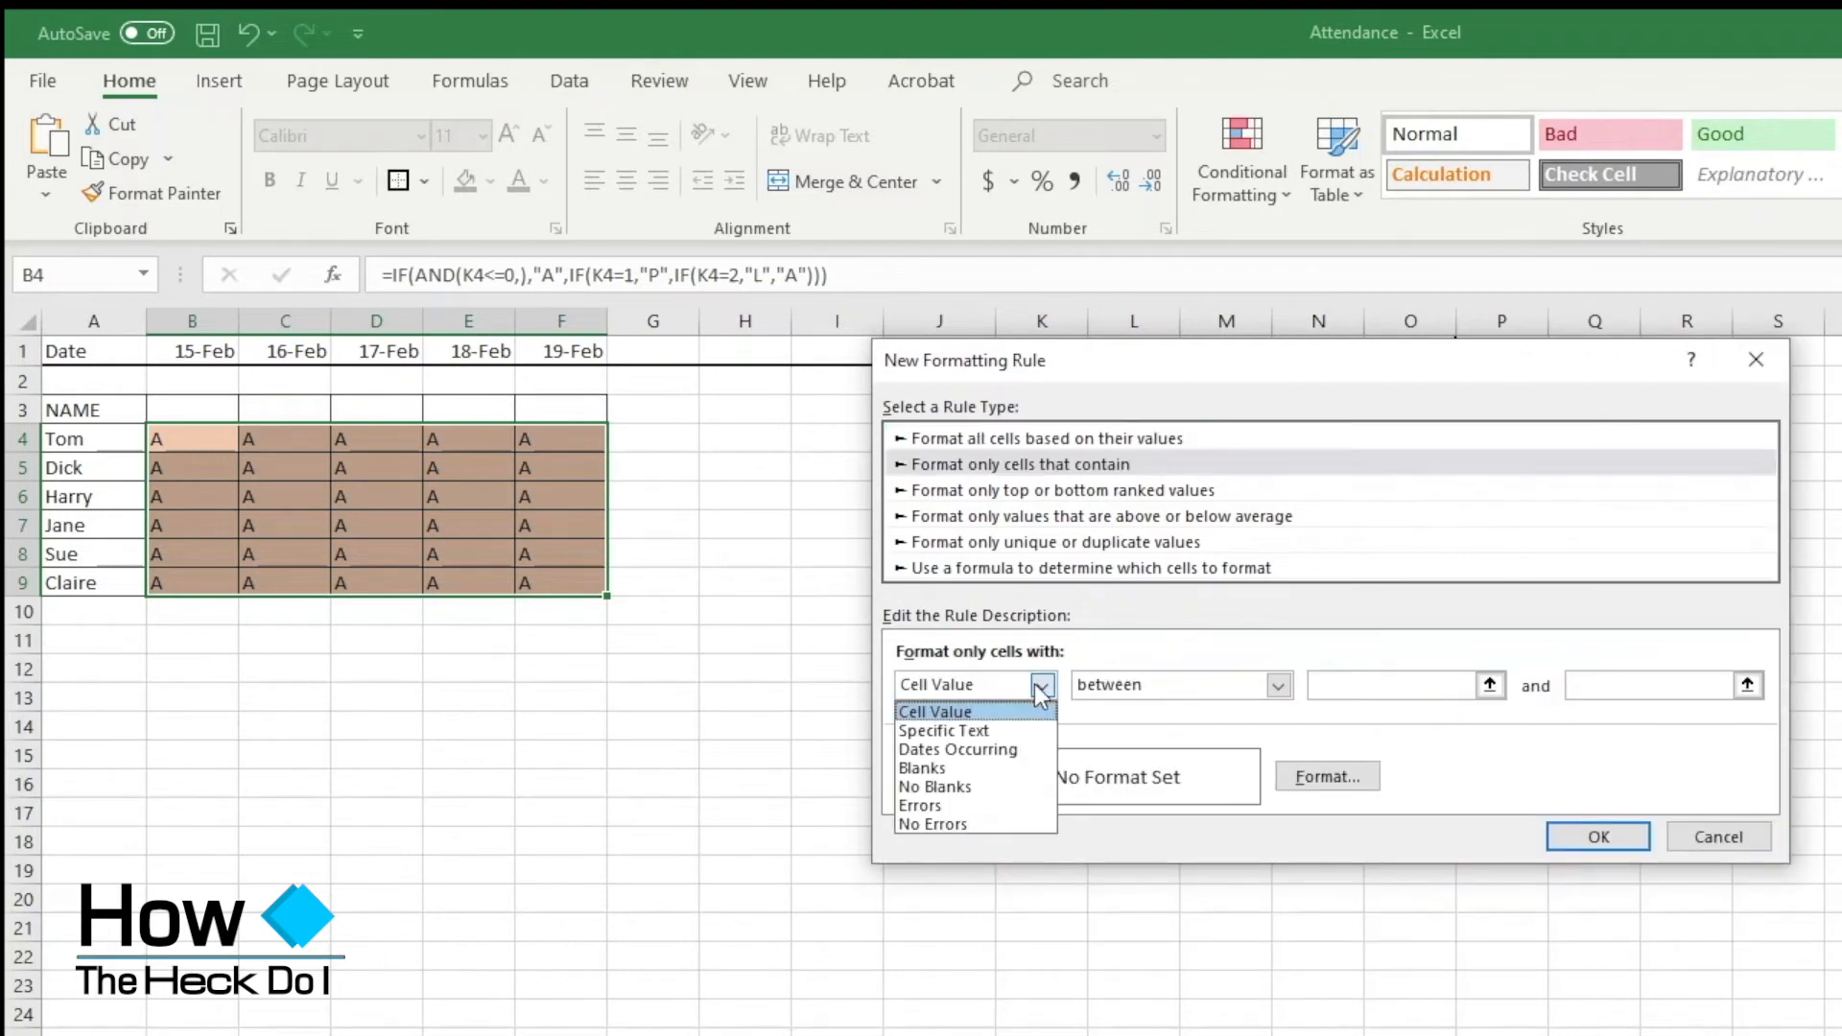
click(1001, 735)
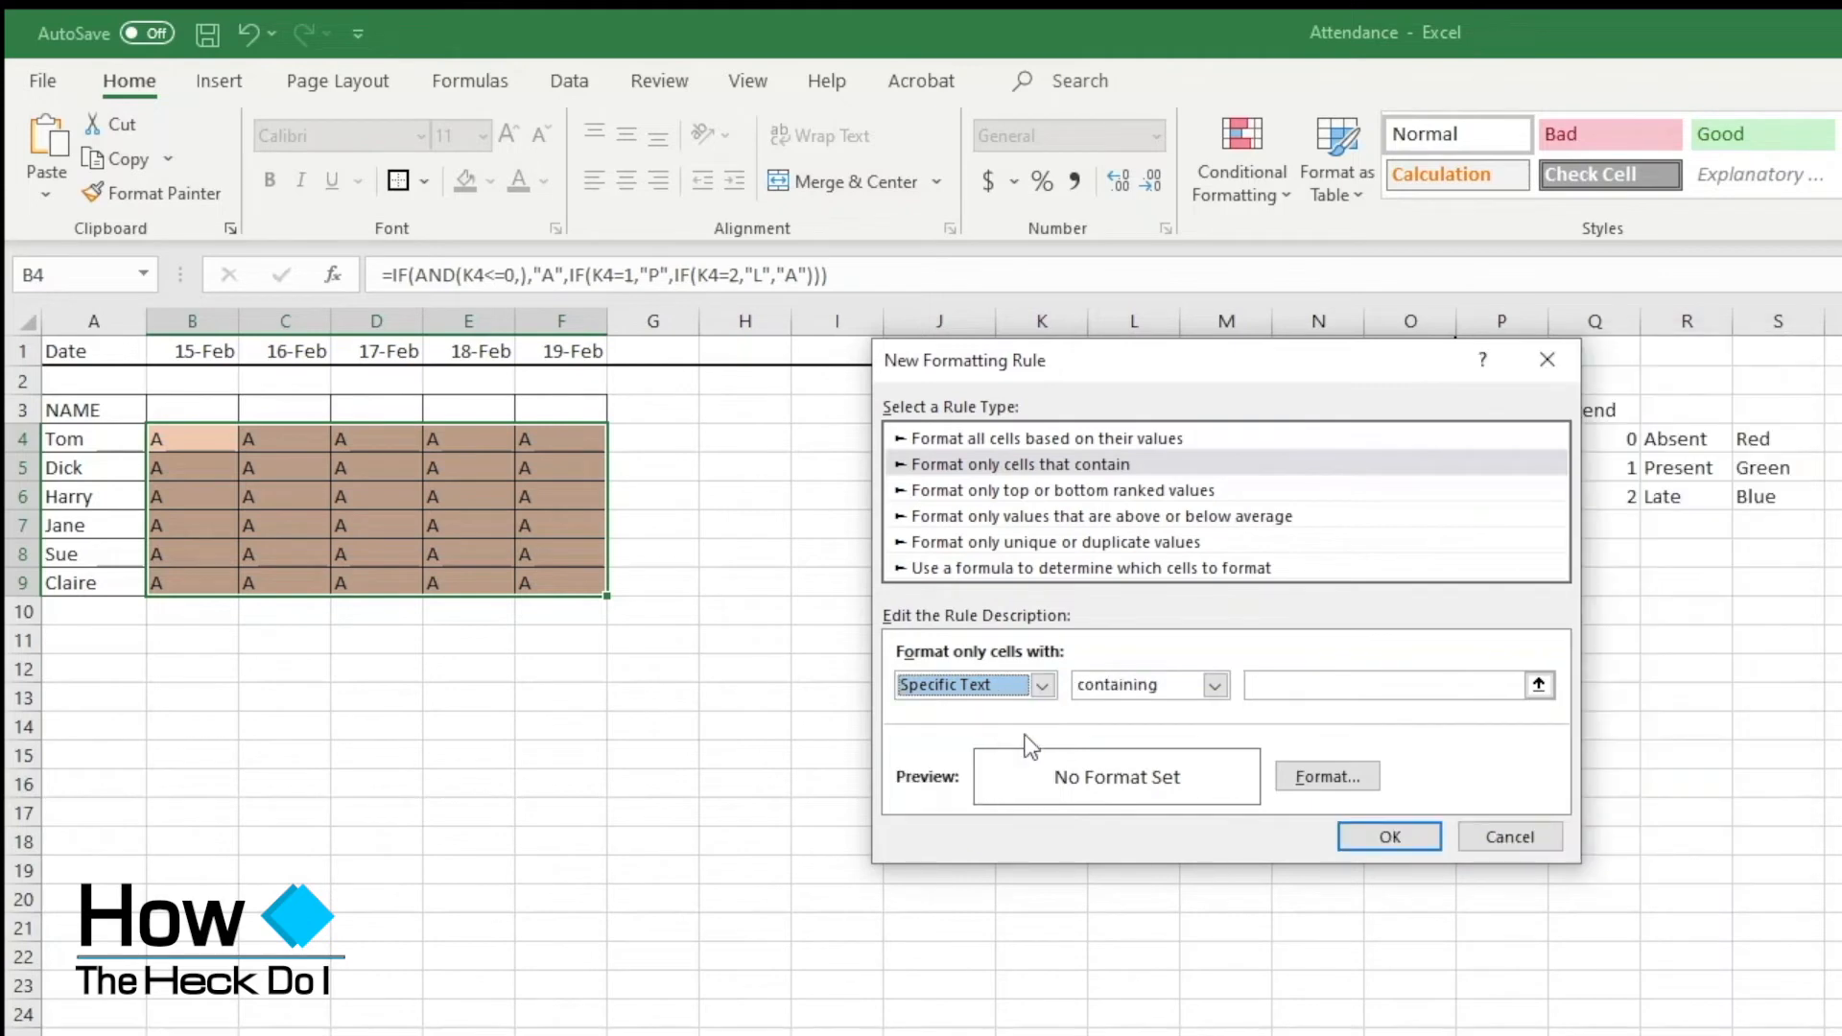
click(1277, 683)
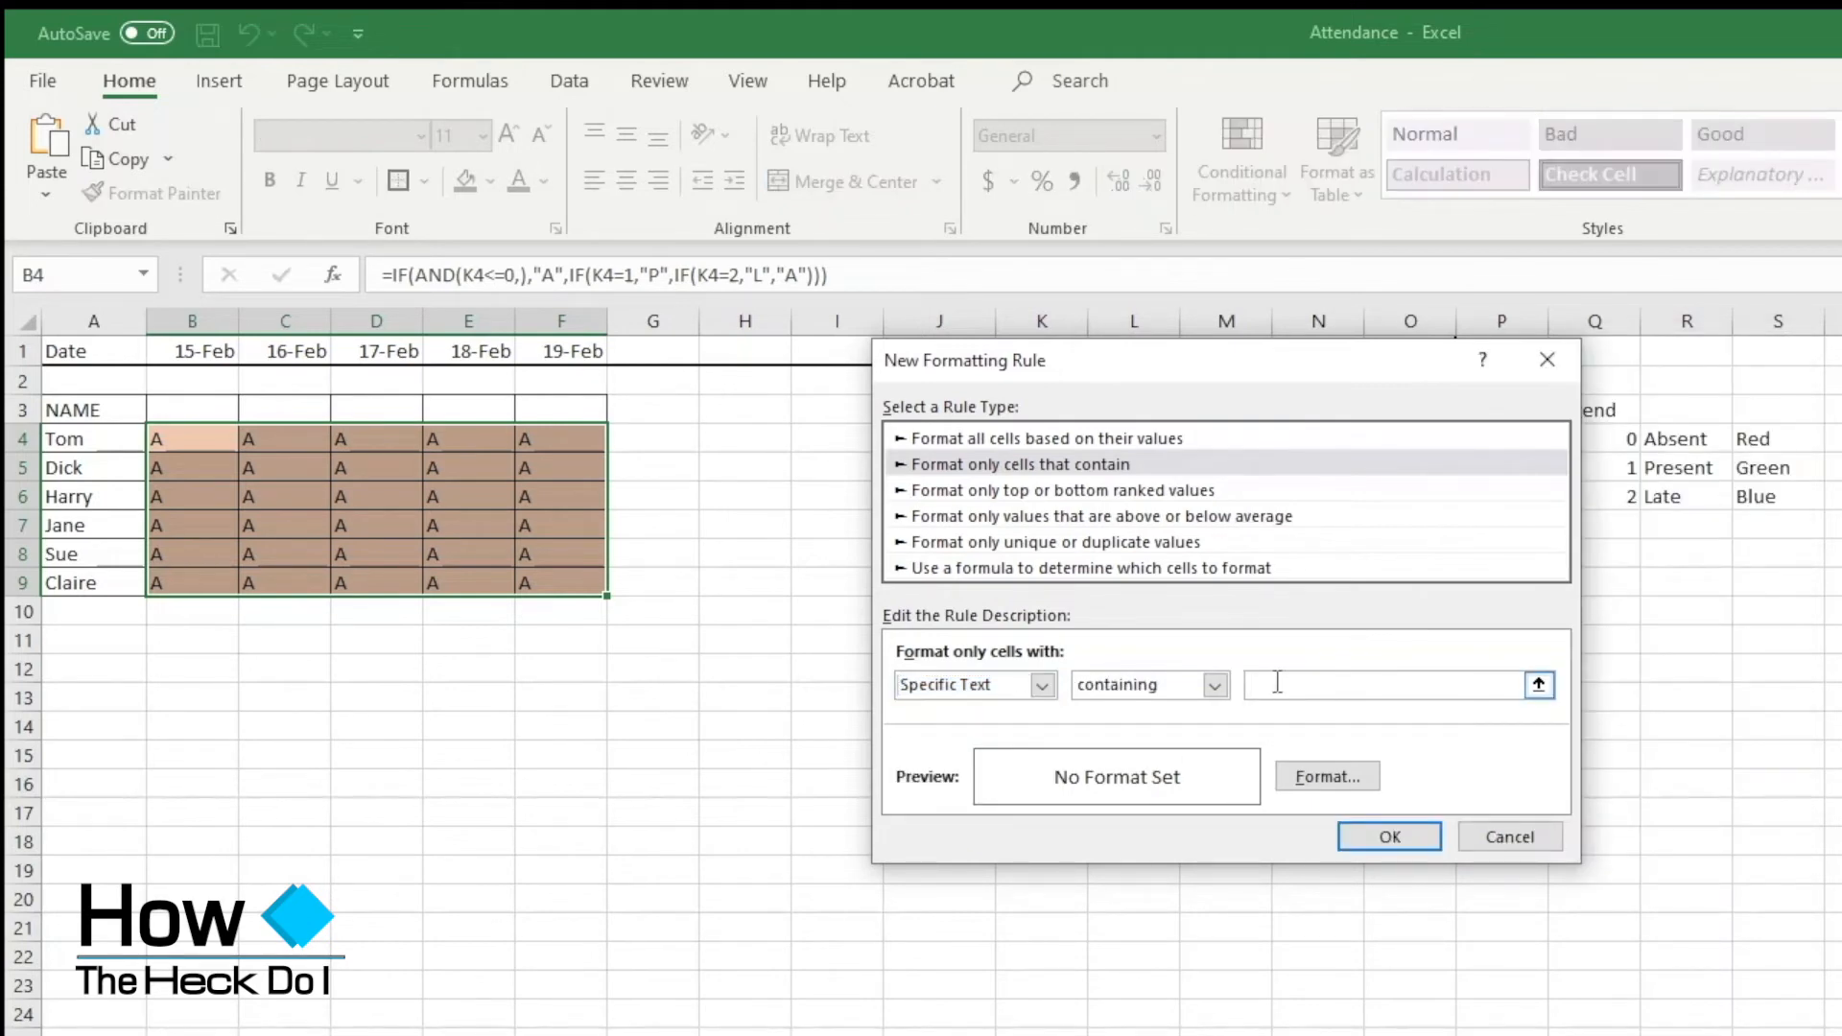
text(P)
- Give the rule for text P a light green background fill and apply it to the attendance grid
click(1367, 779)
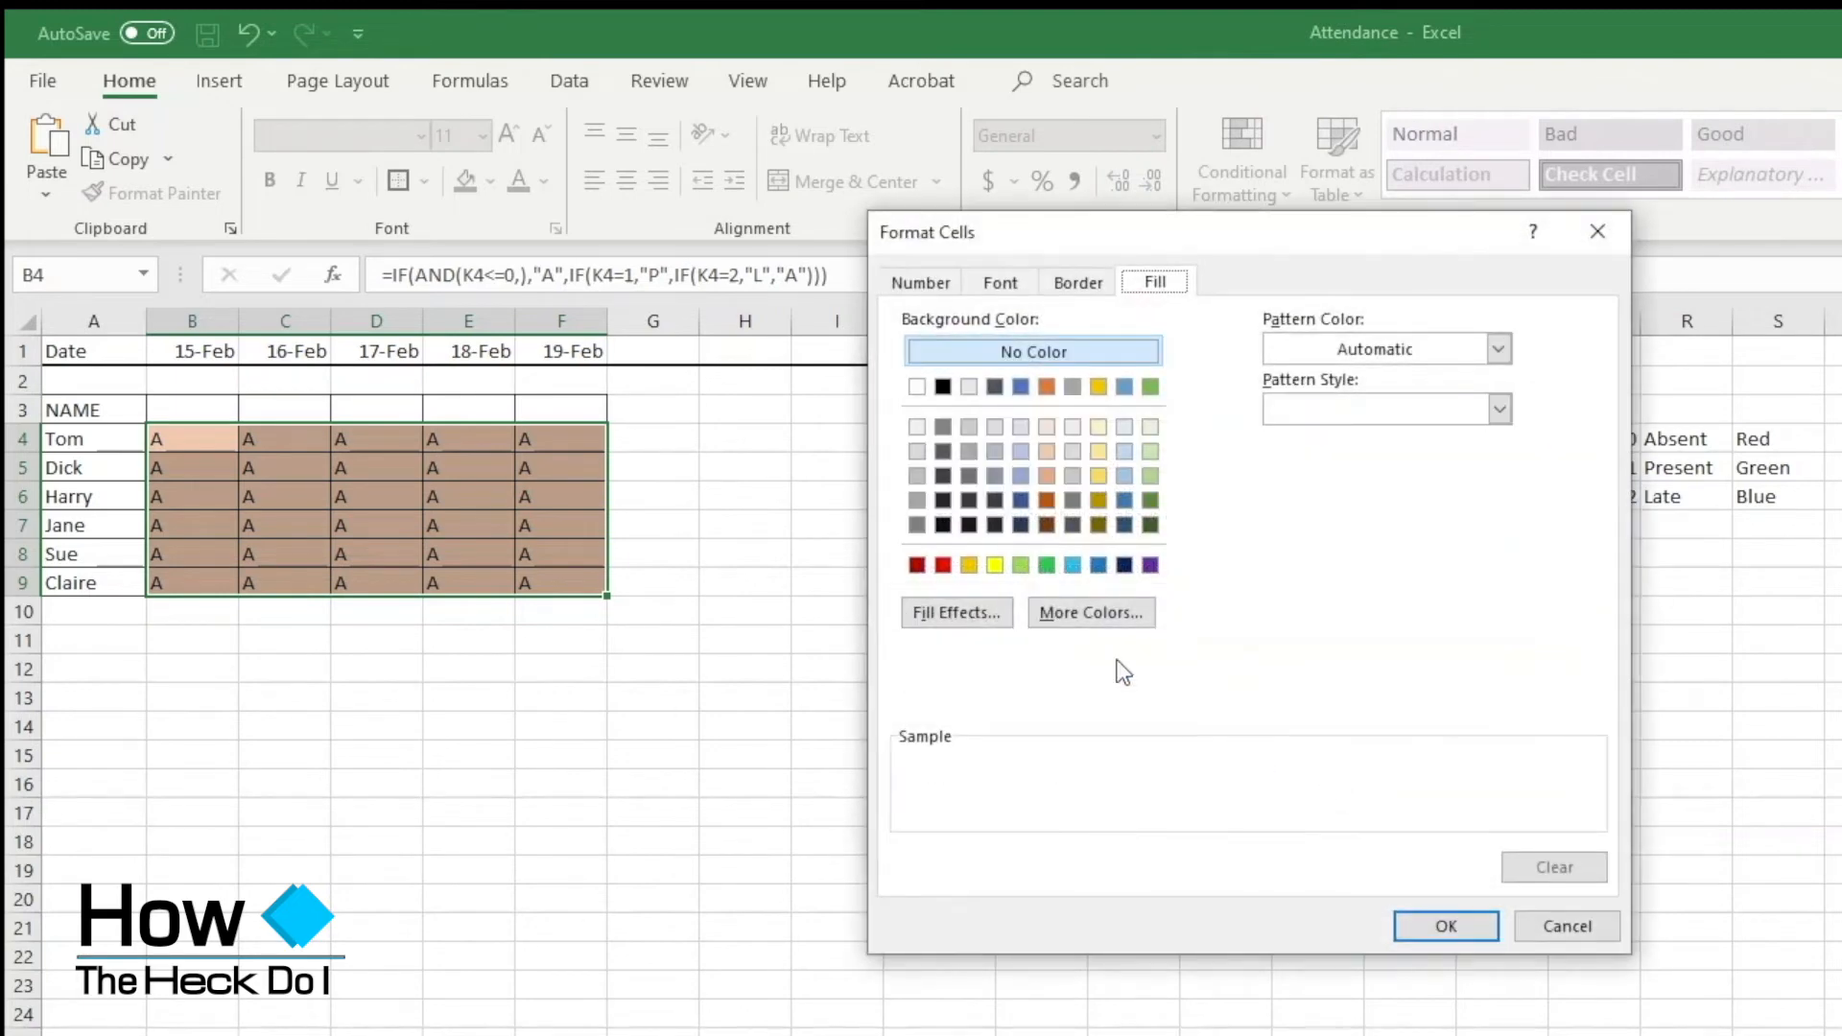
click(1147, 478)
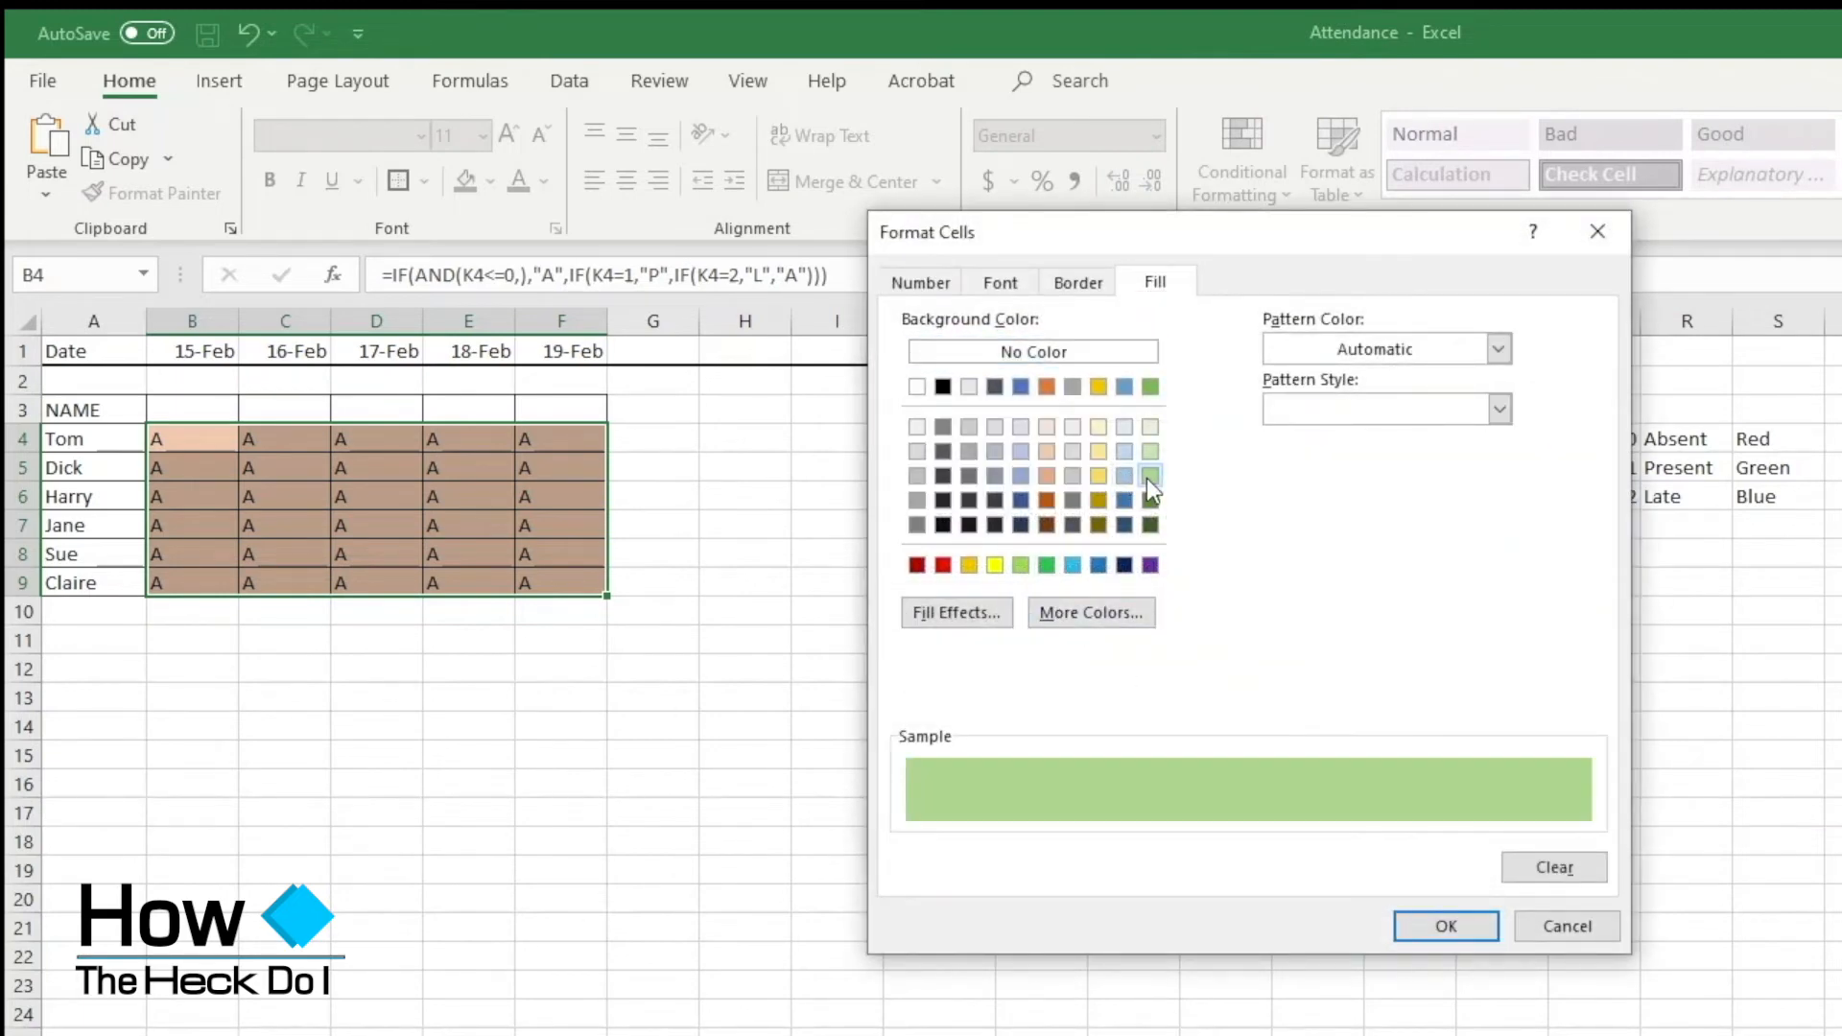
click(1439, 923)
click(1378, 838)
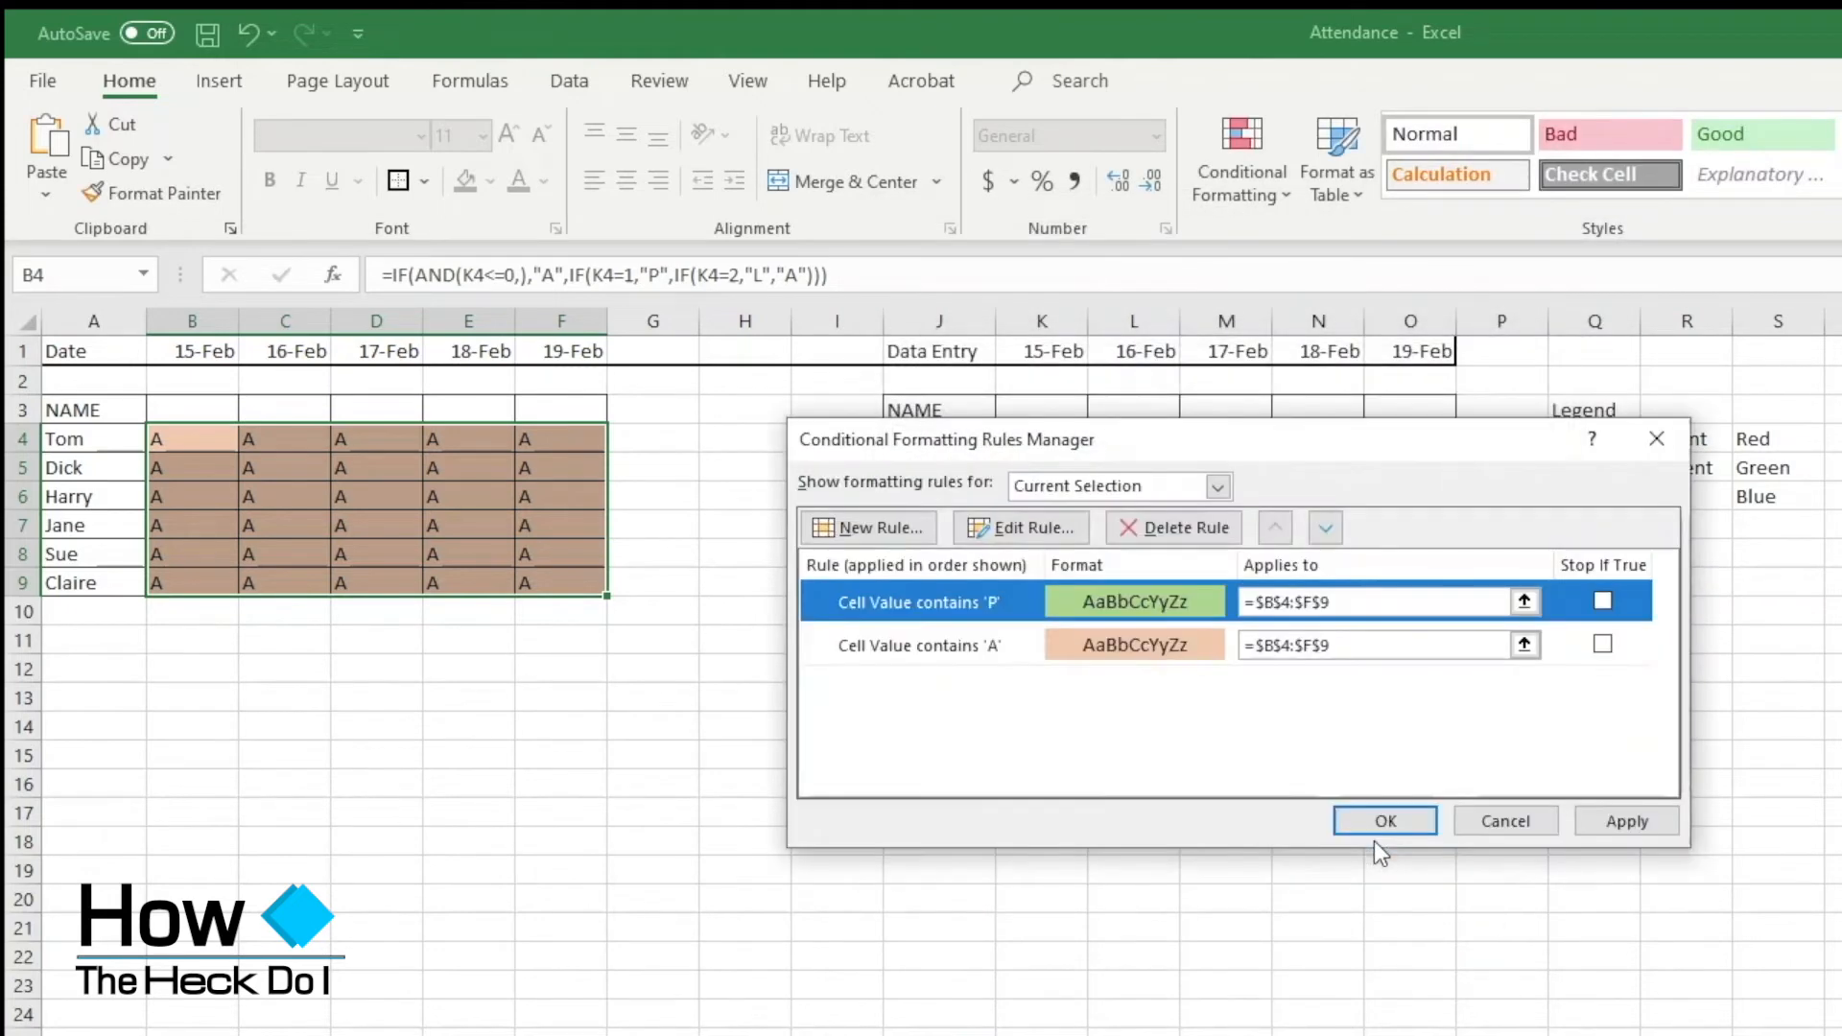
click(1631, 822)
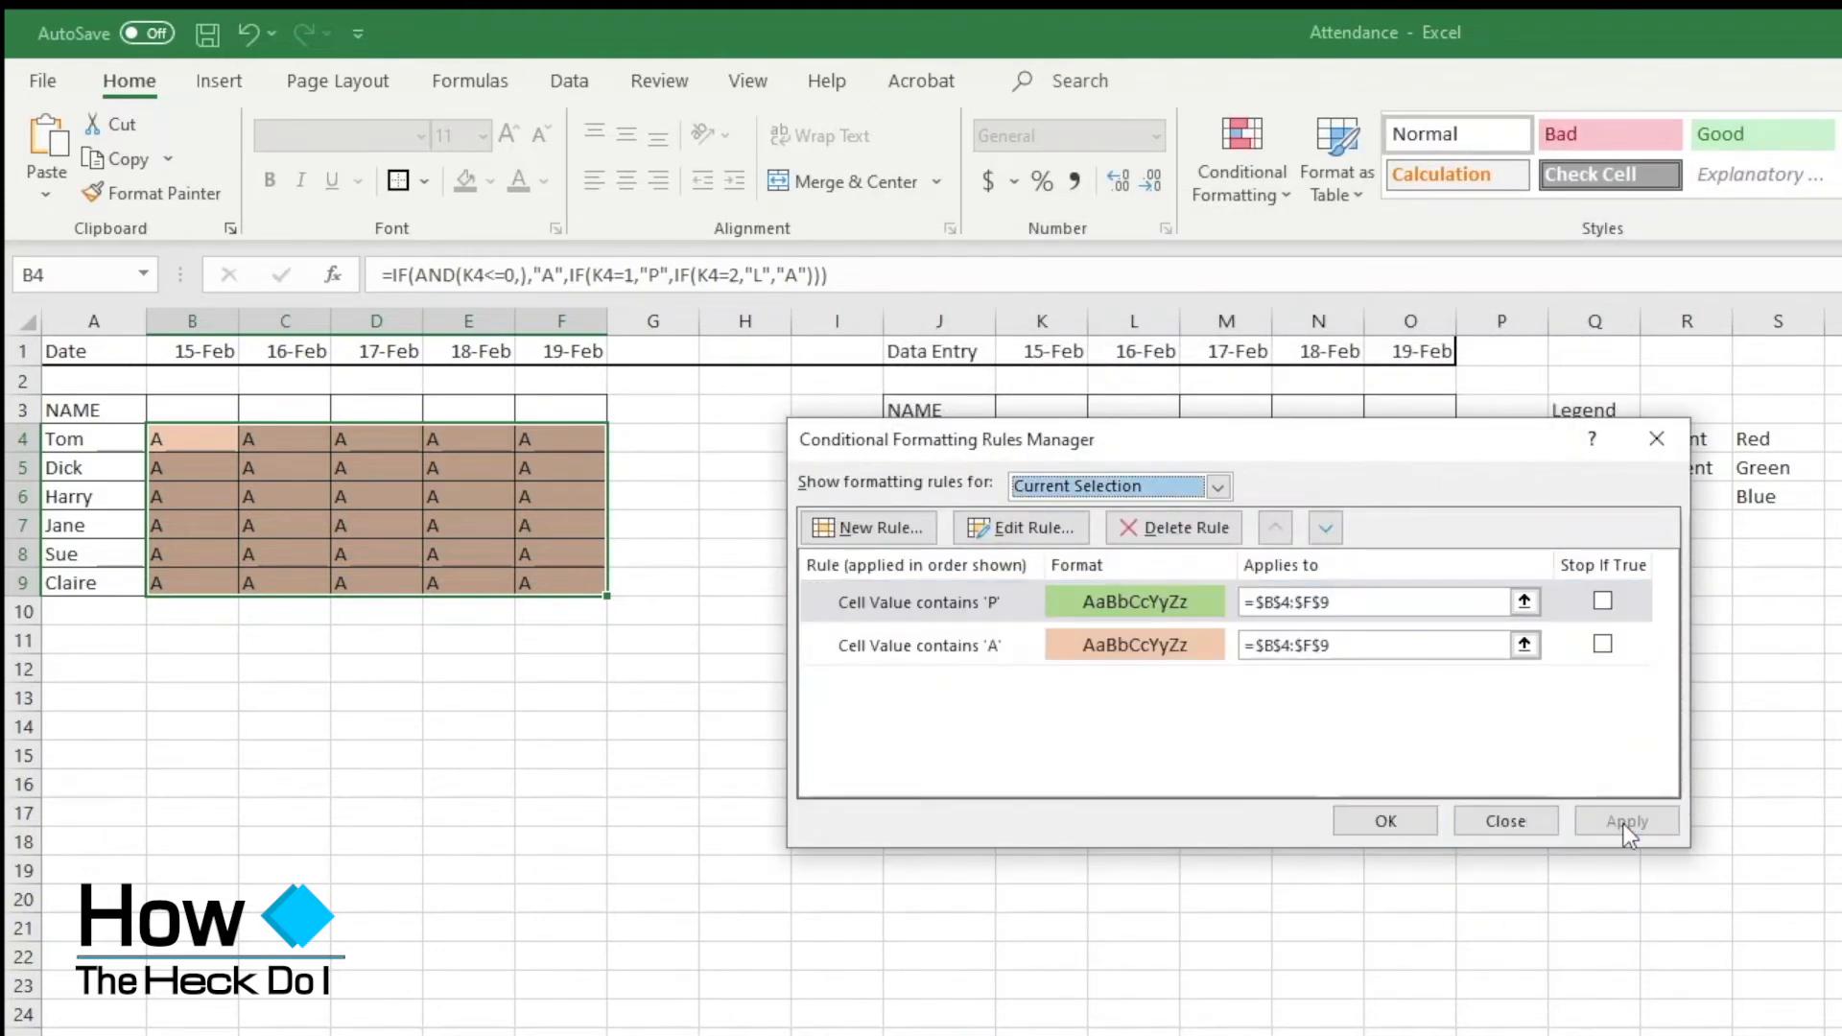
click(1383, 822)
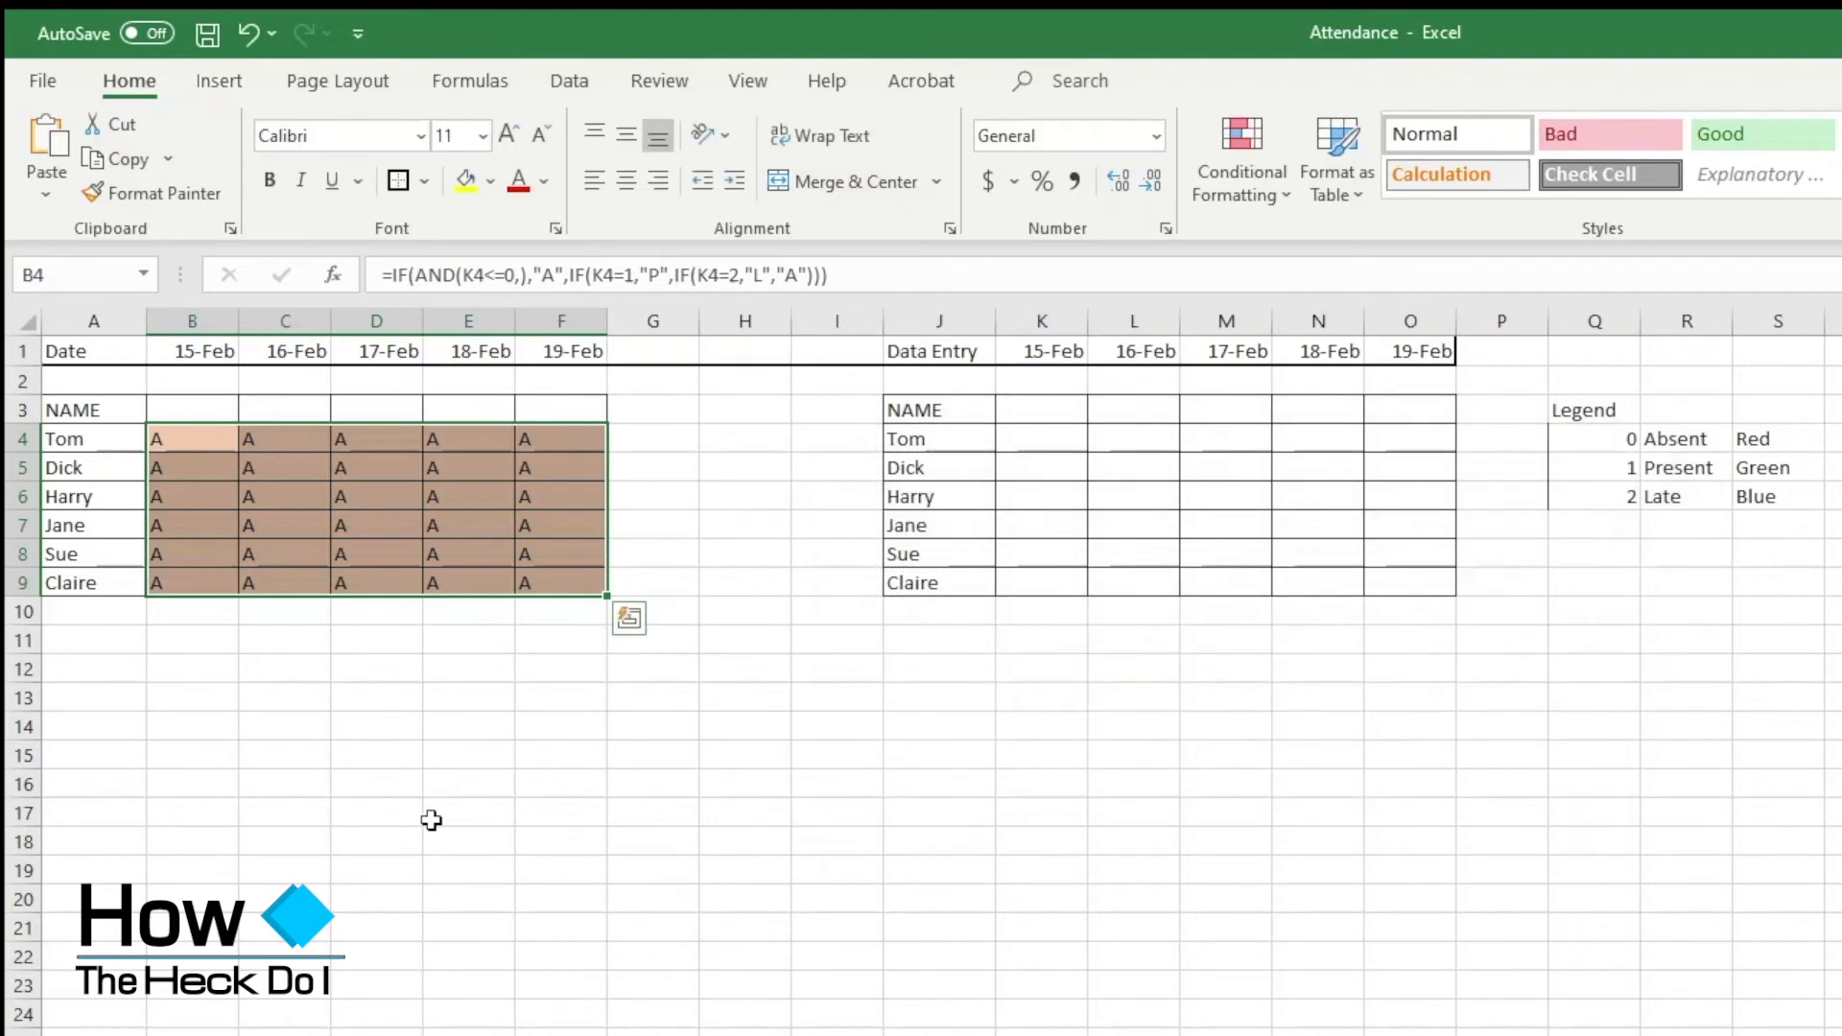
- Add a third conditional formatting rule for B4:F9 that formats only cells with specific text containing L
click(1274, 189)
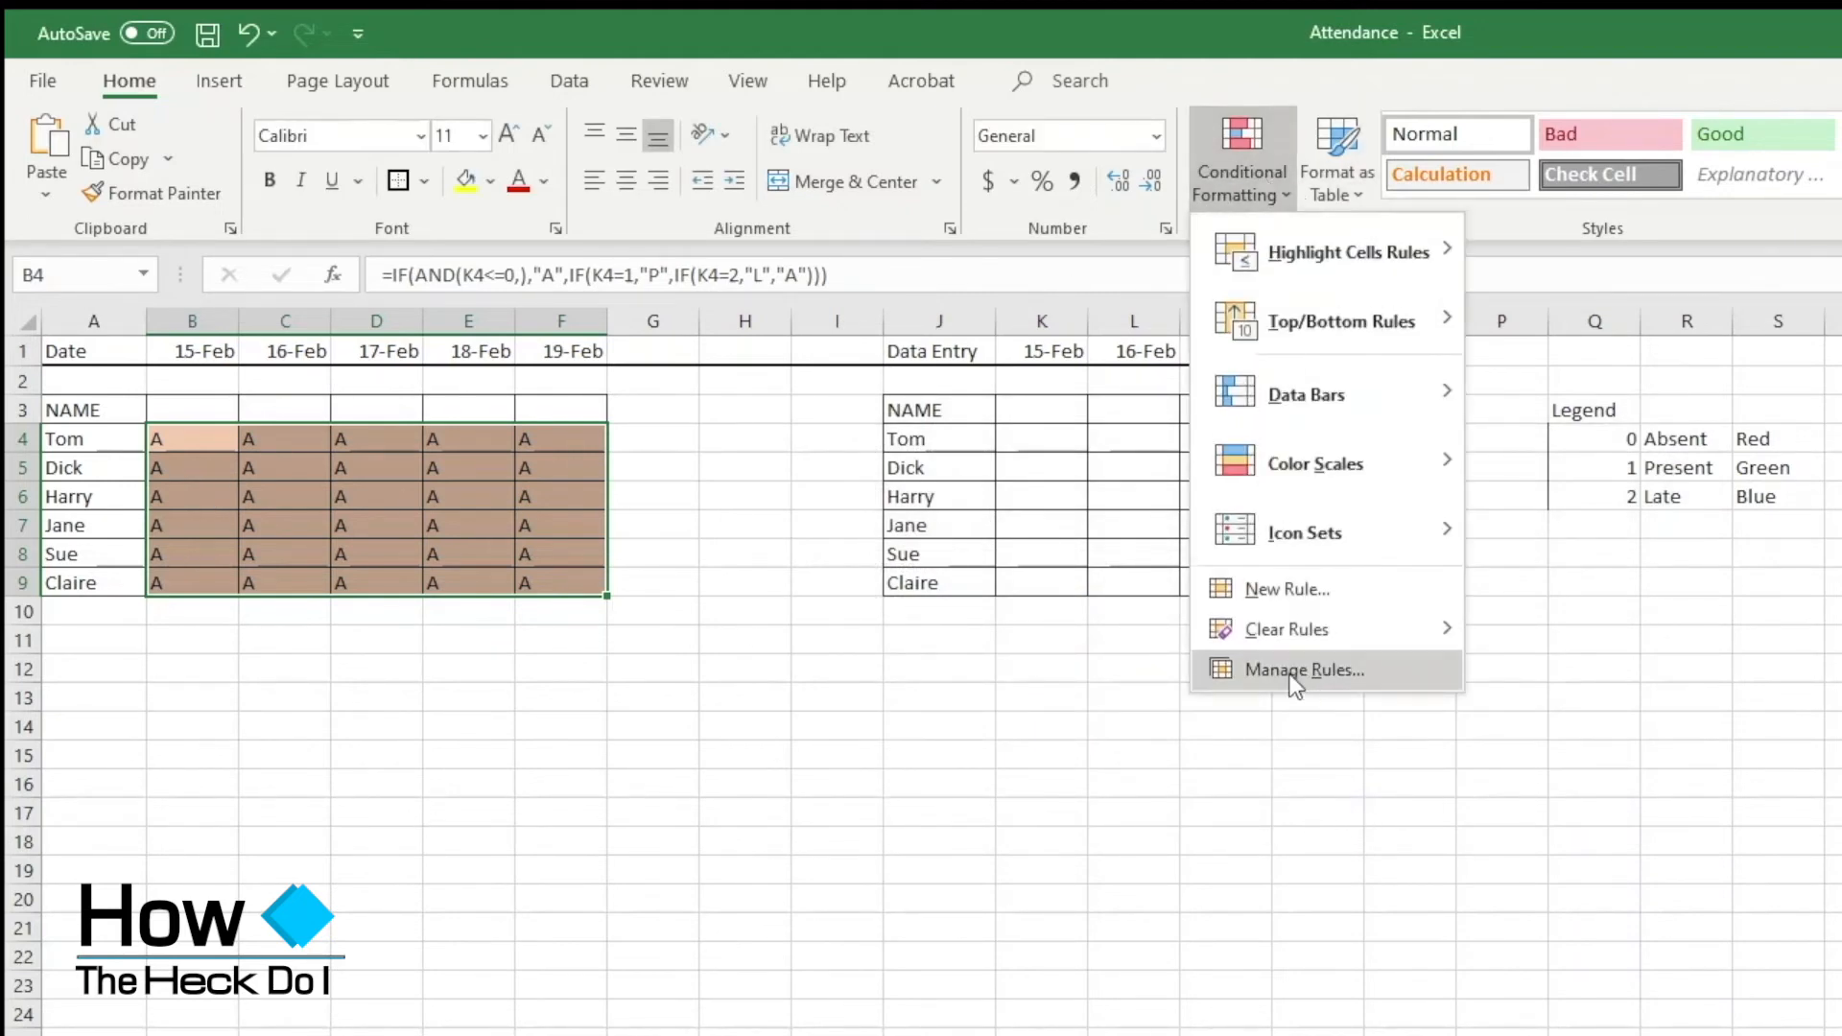
click(1288, 680)
click(848, 526)
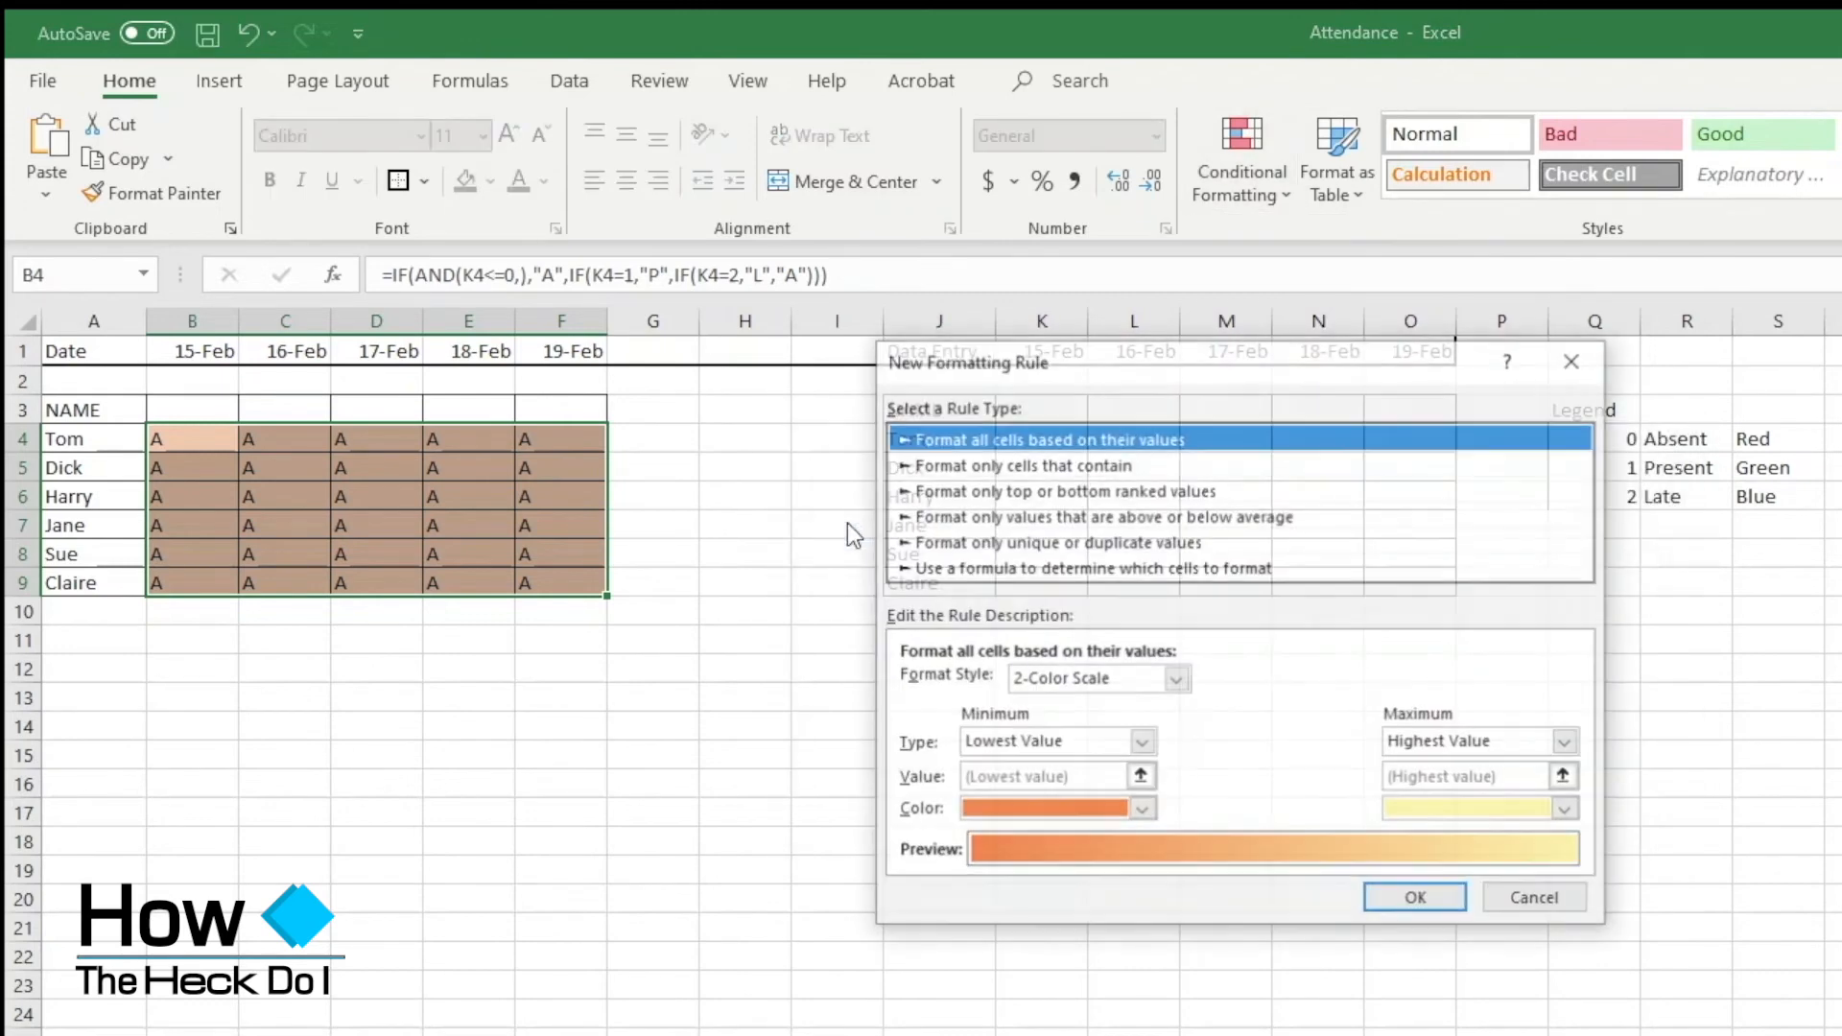
click(992, 467)
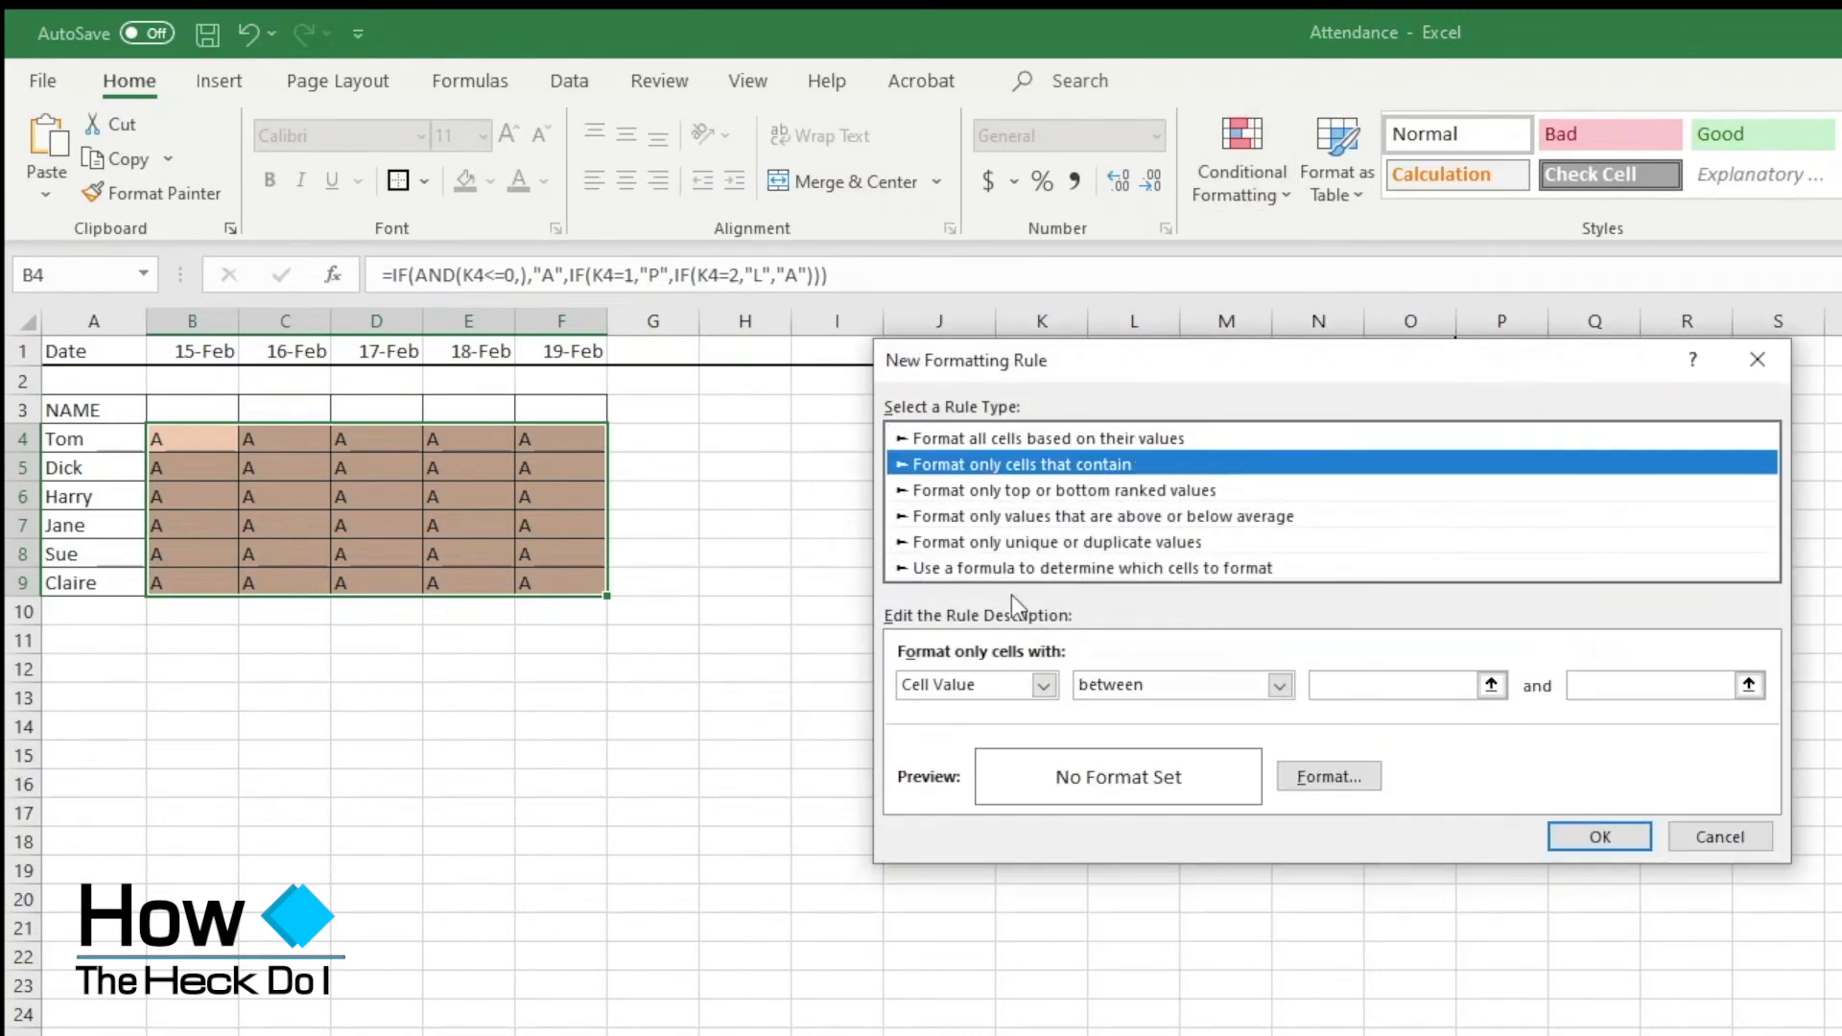
click(1014, 687)
click(998, 724)
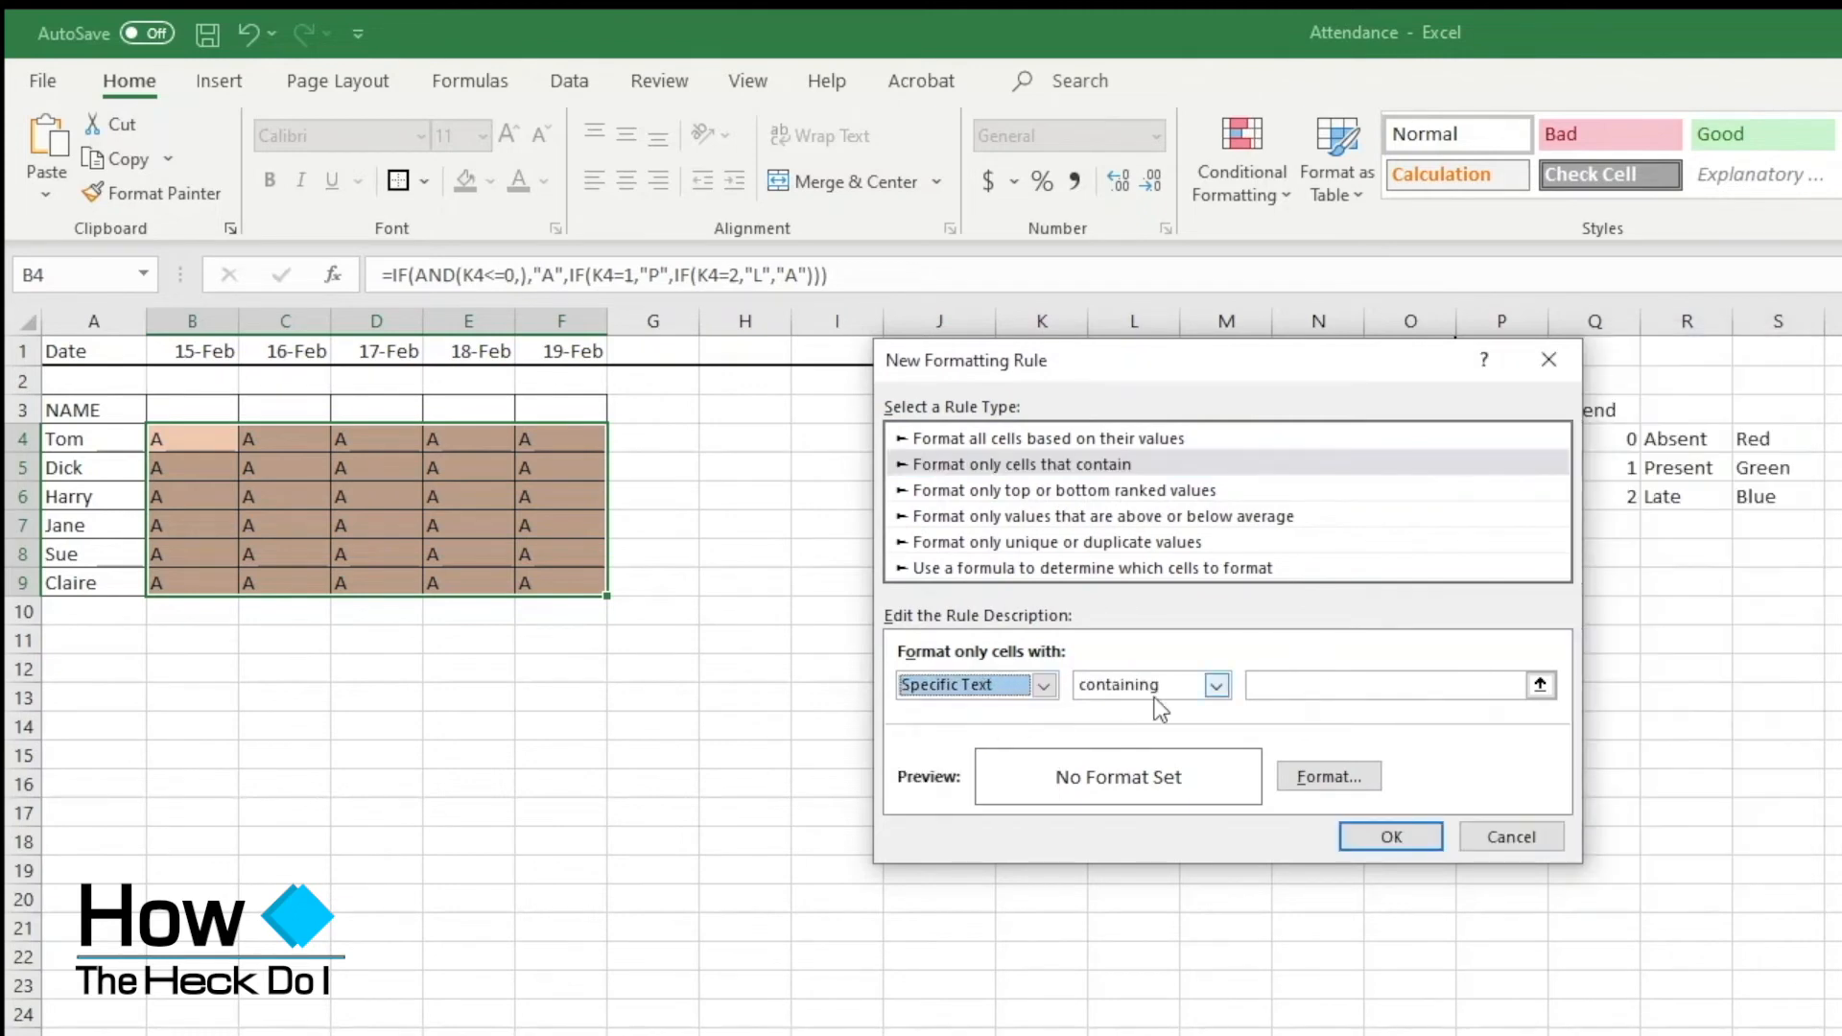
click(1313, 685)
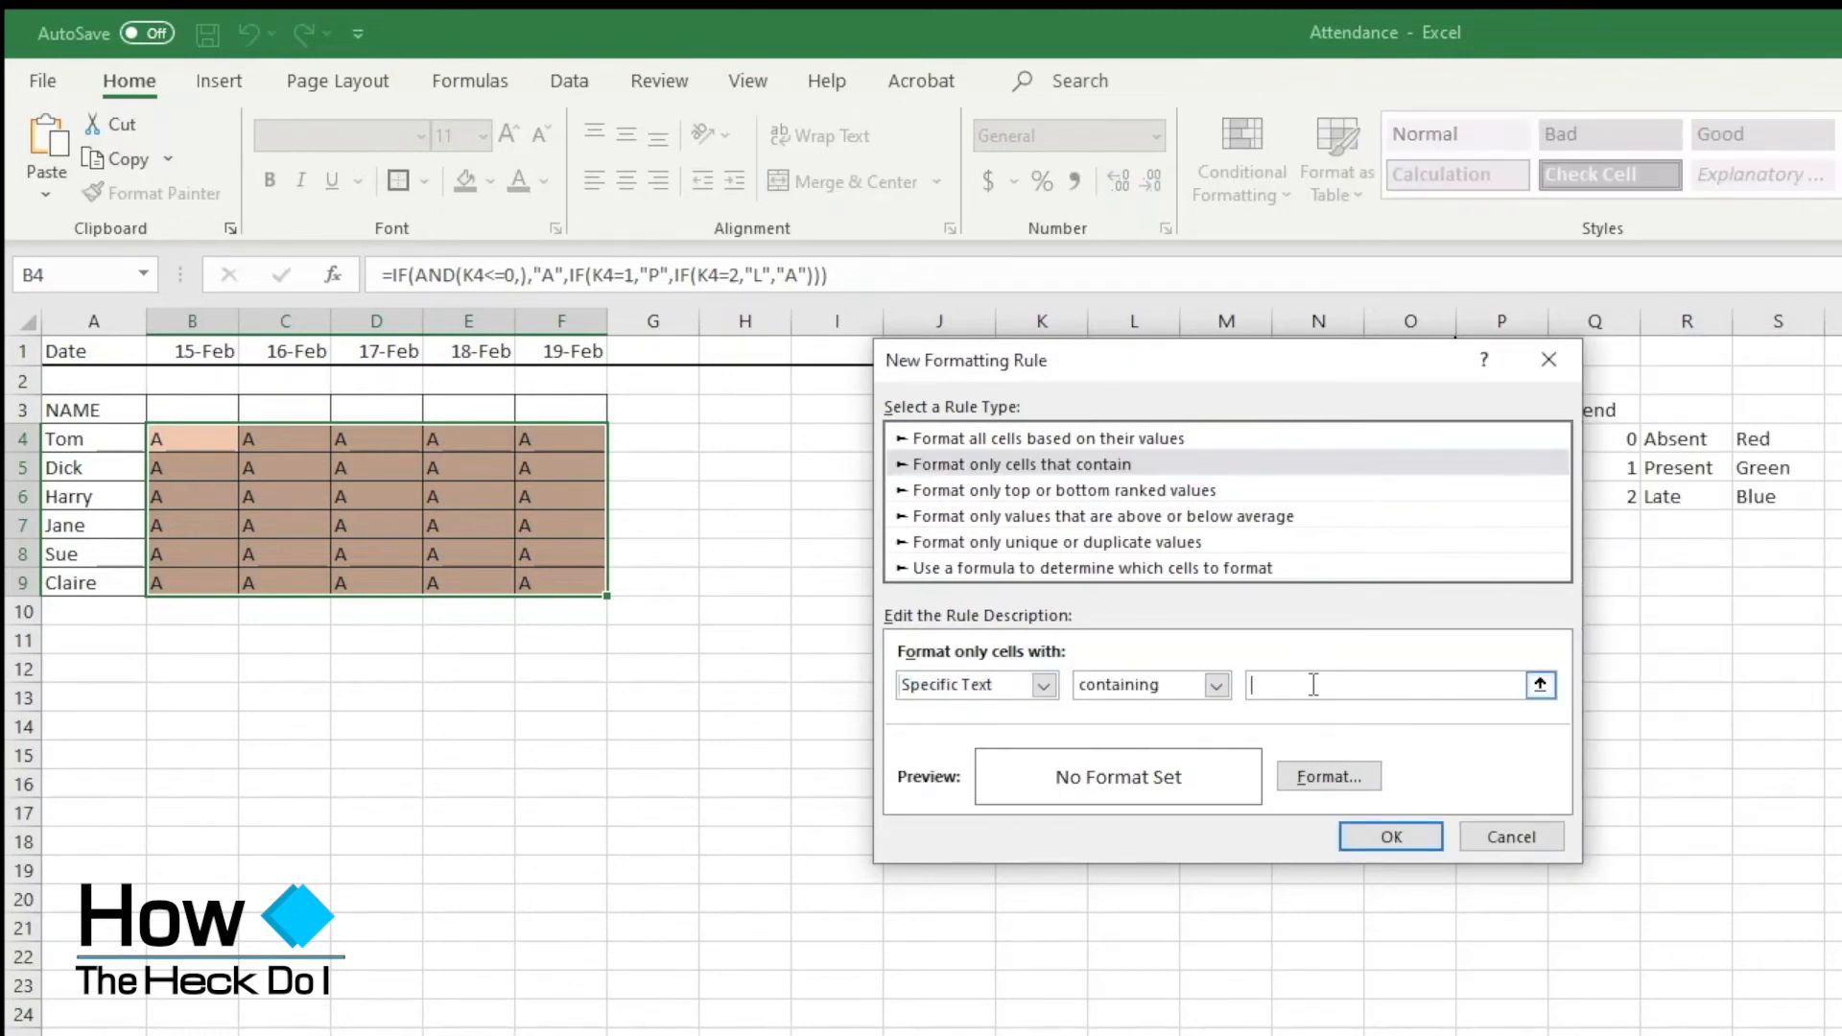
text(L)
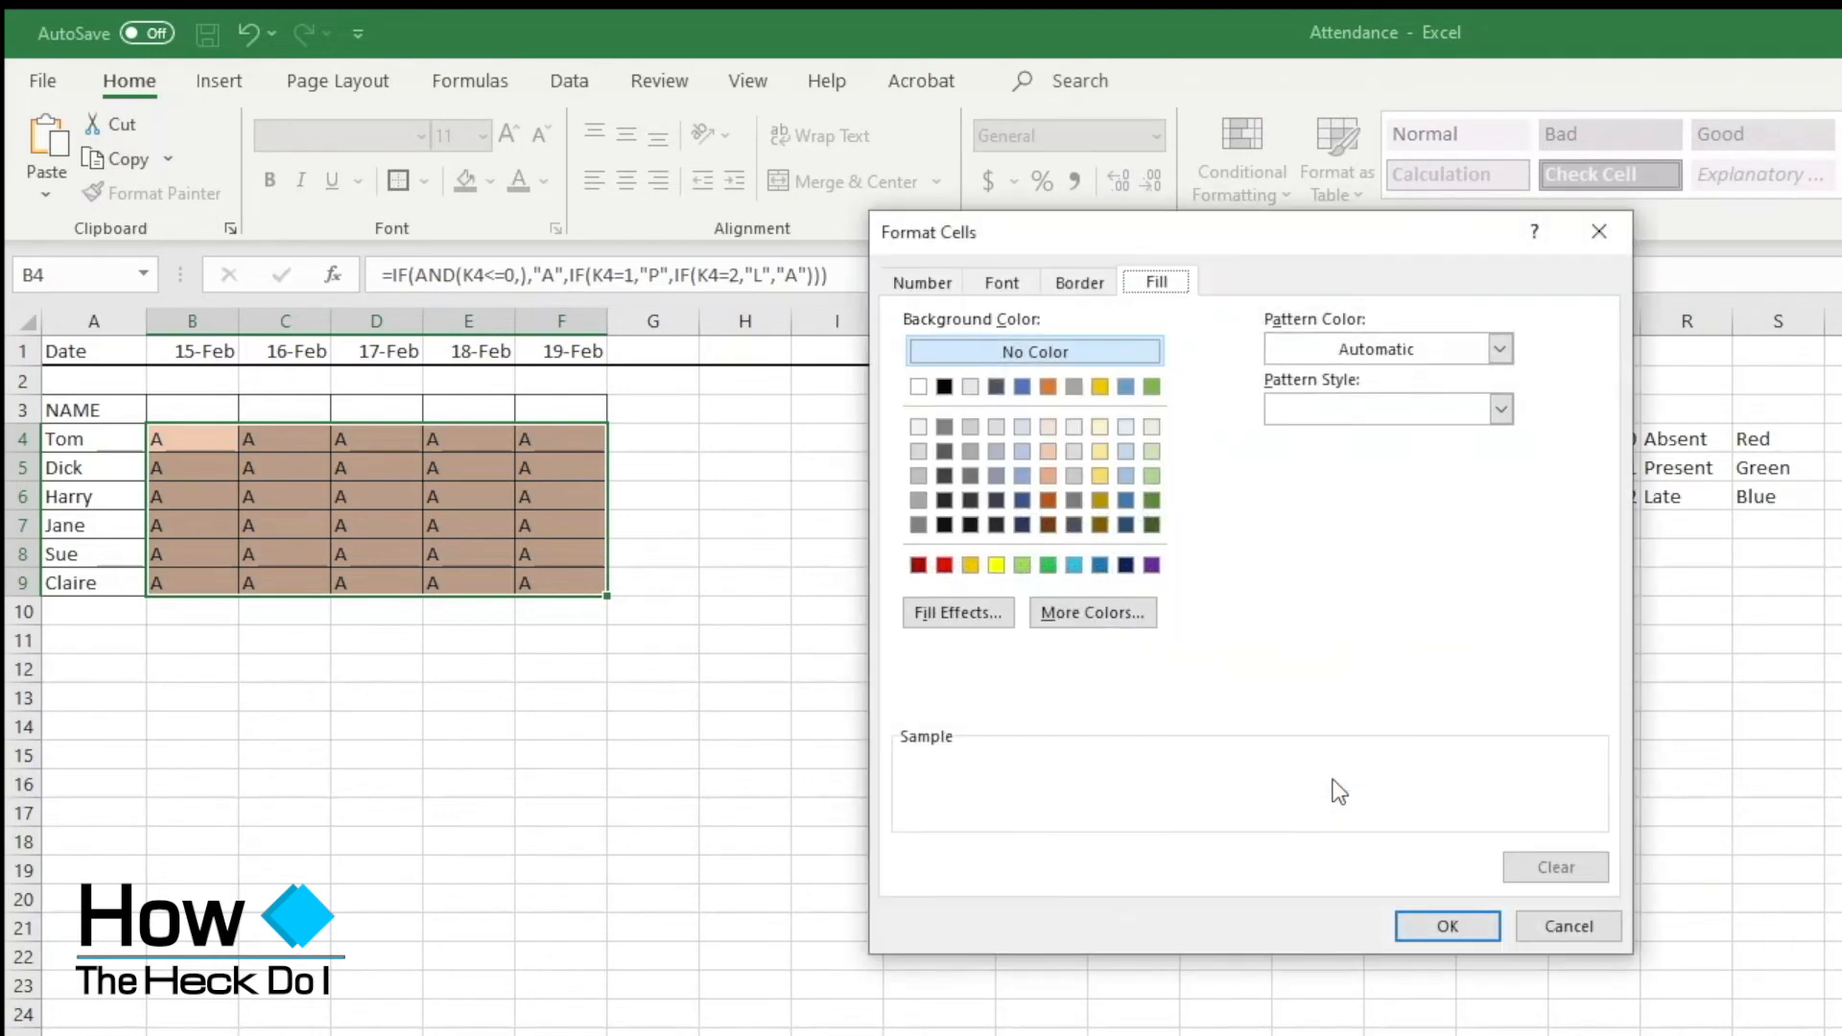
- Give the rule for text L a light blue background fill and apply it to the attendance grid
click(1125, 451)
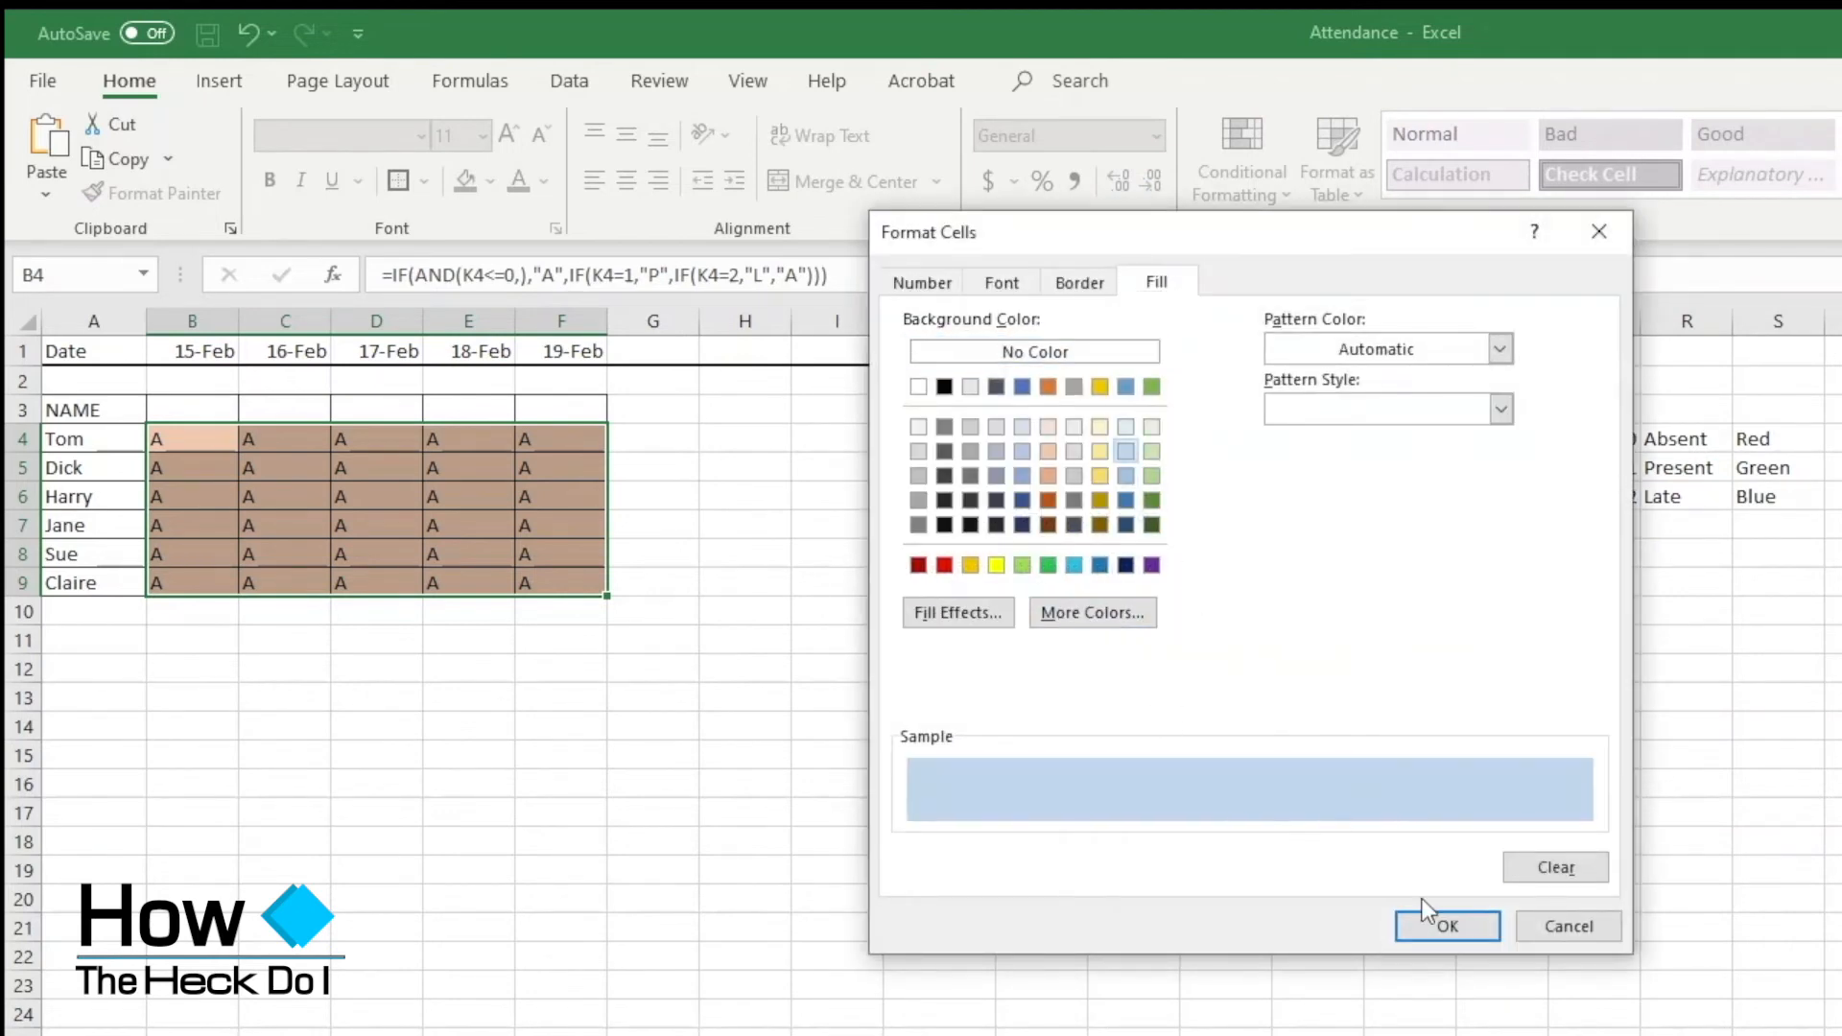
click(1434, 923)
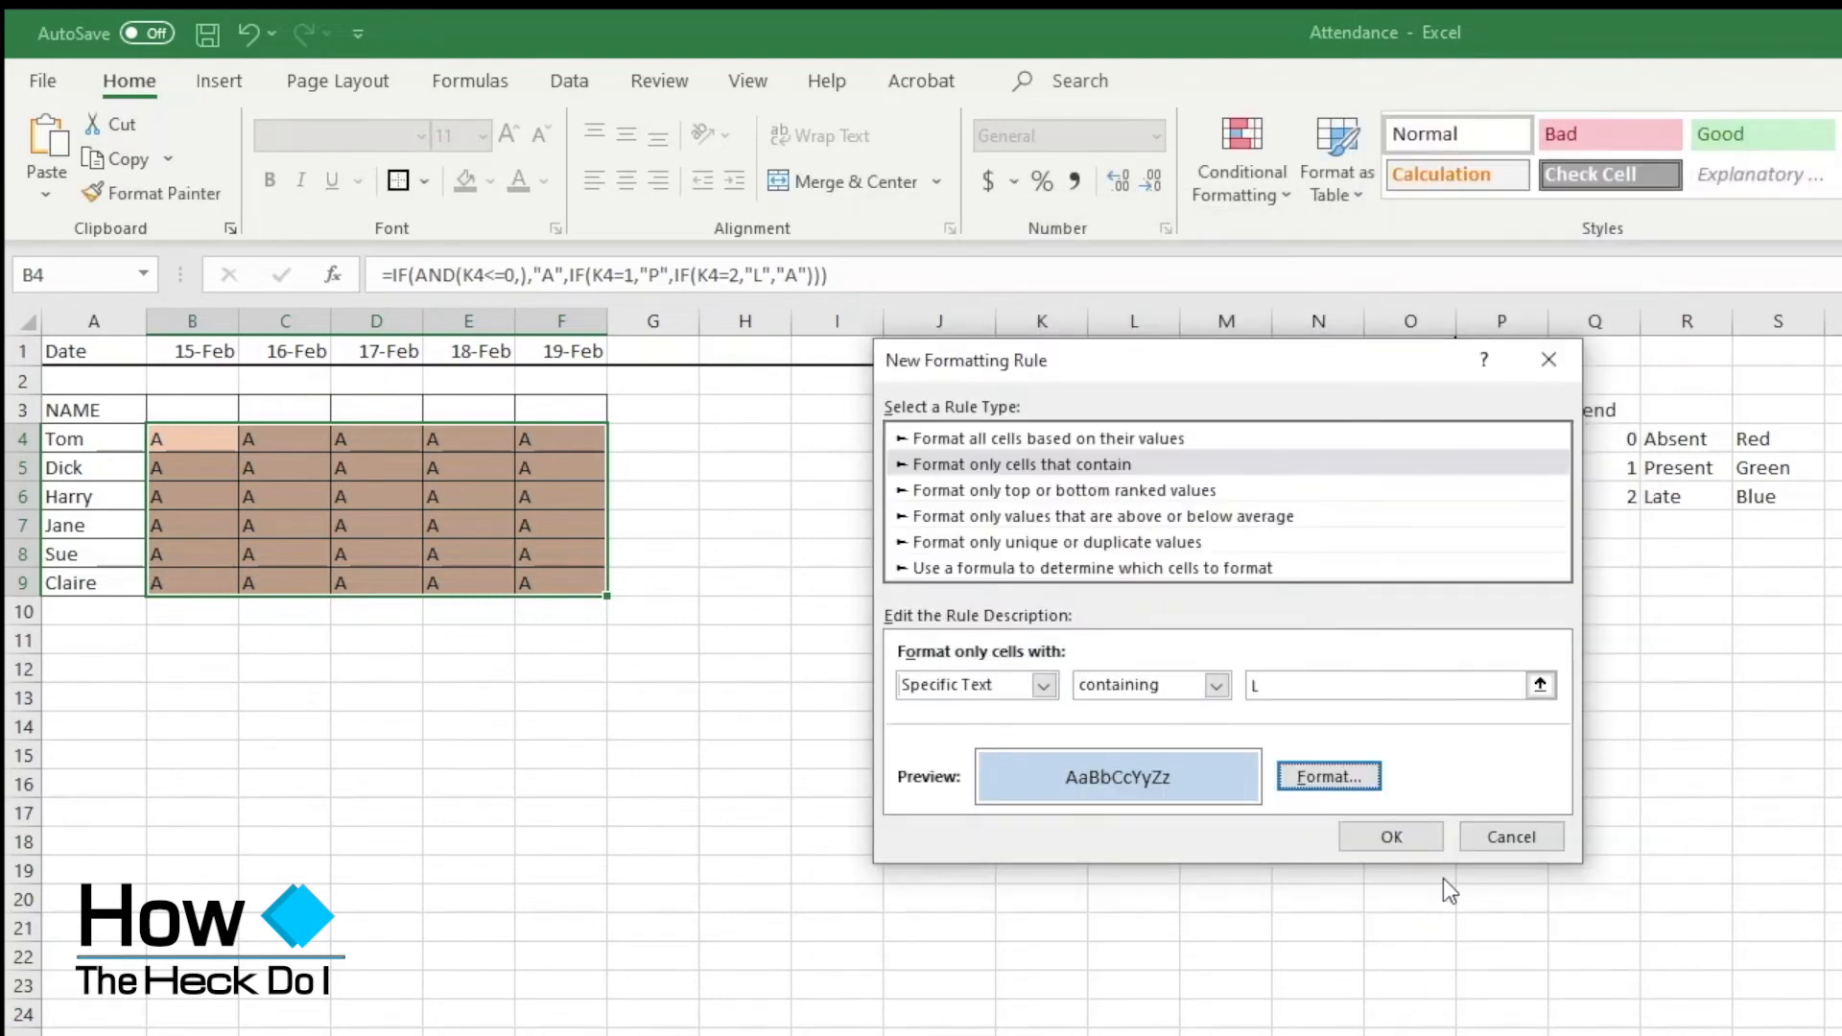
click(1391, 839)
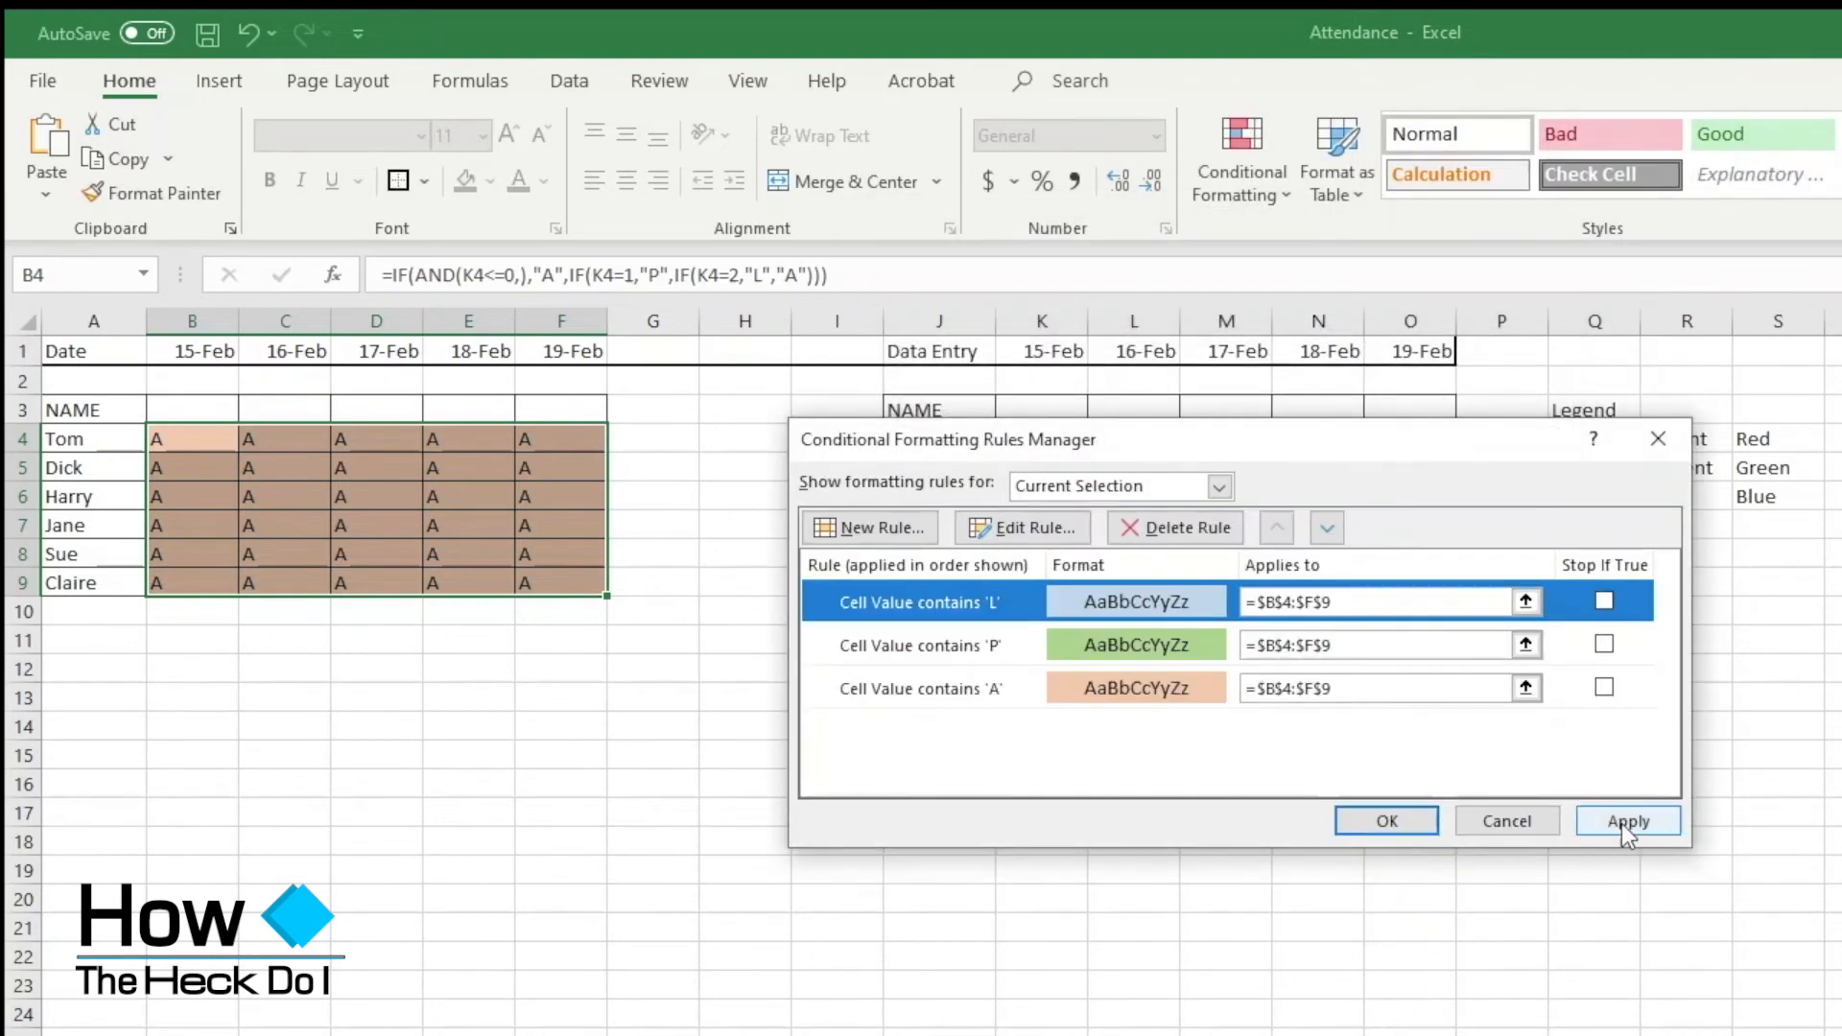
click(1628, 821)
click(1388, 822)
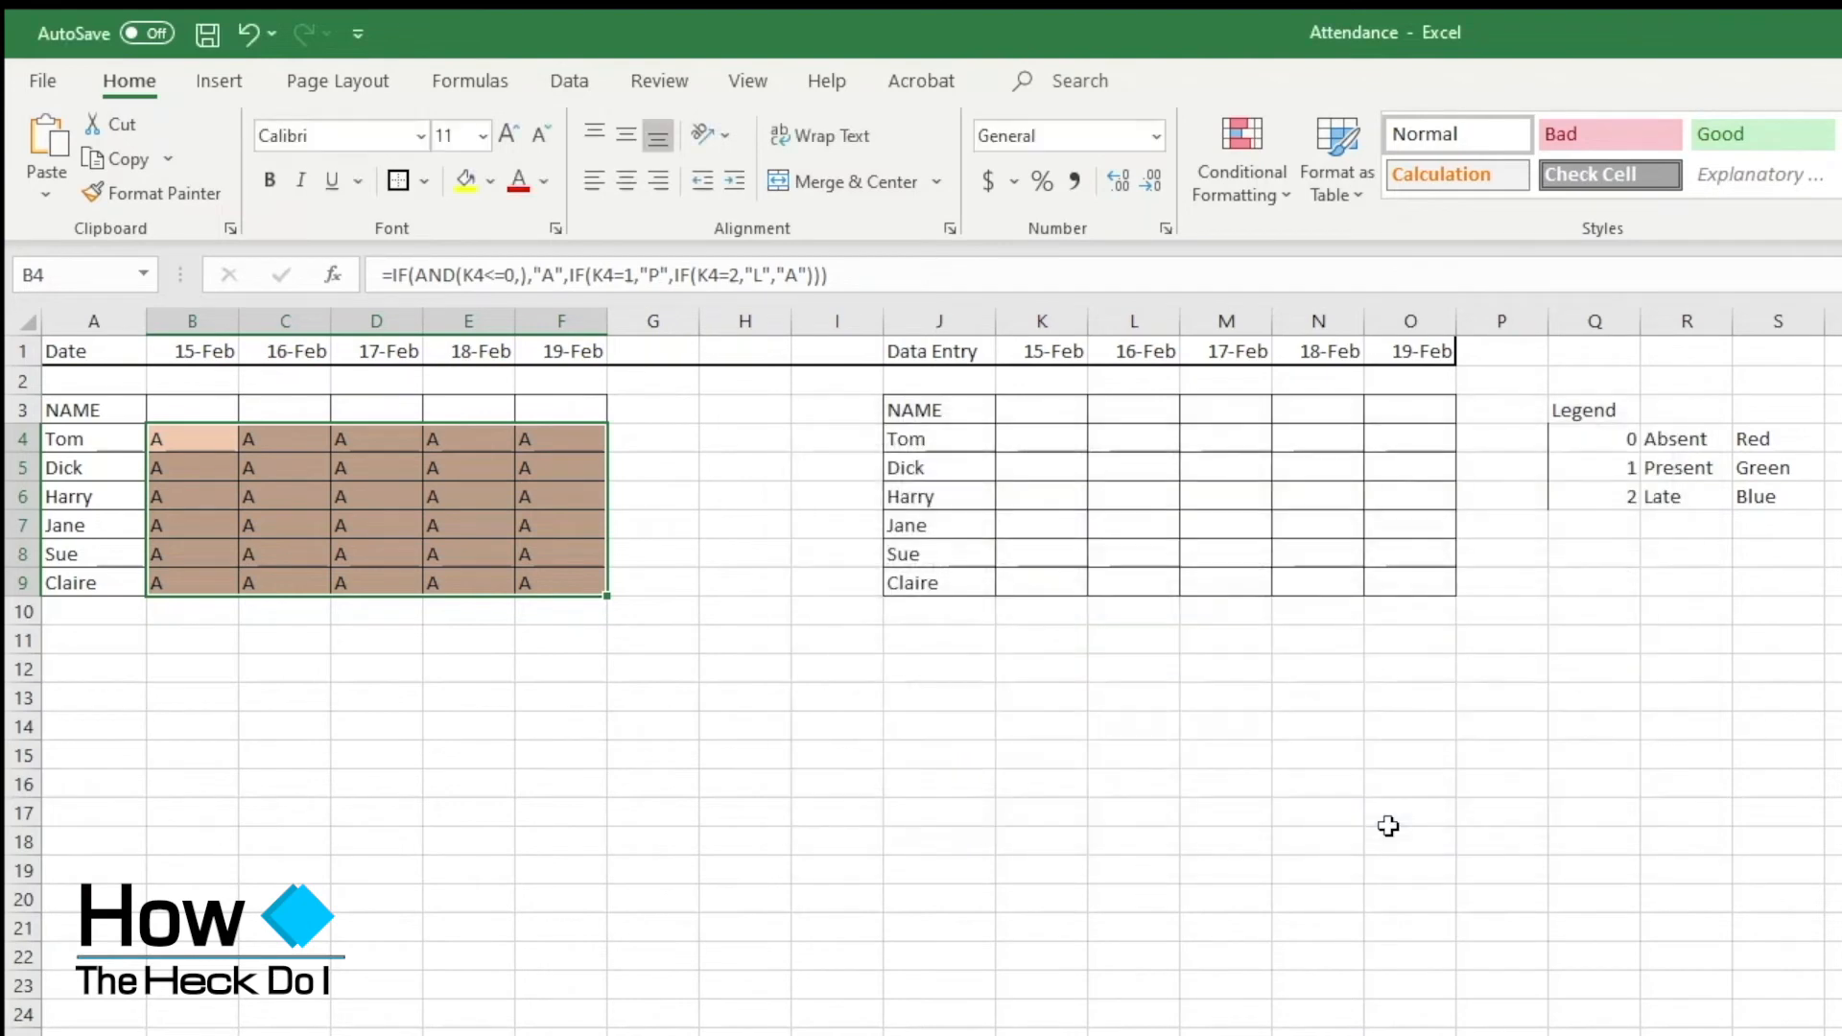
click(999, 925)
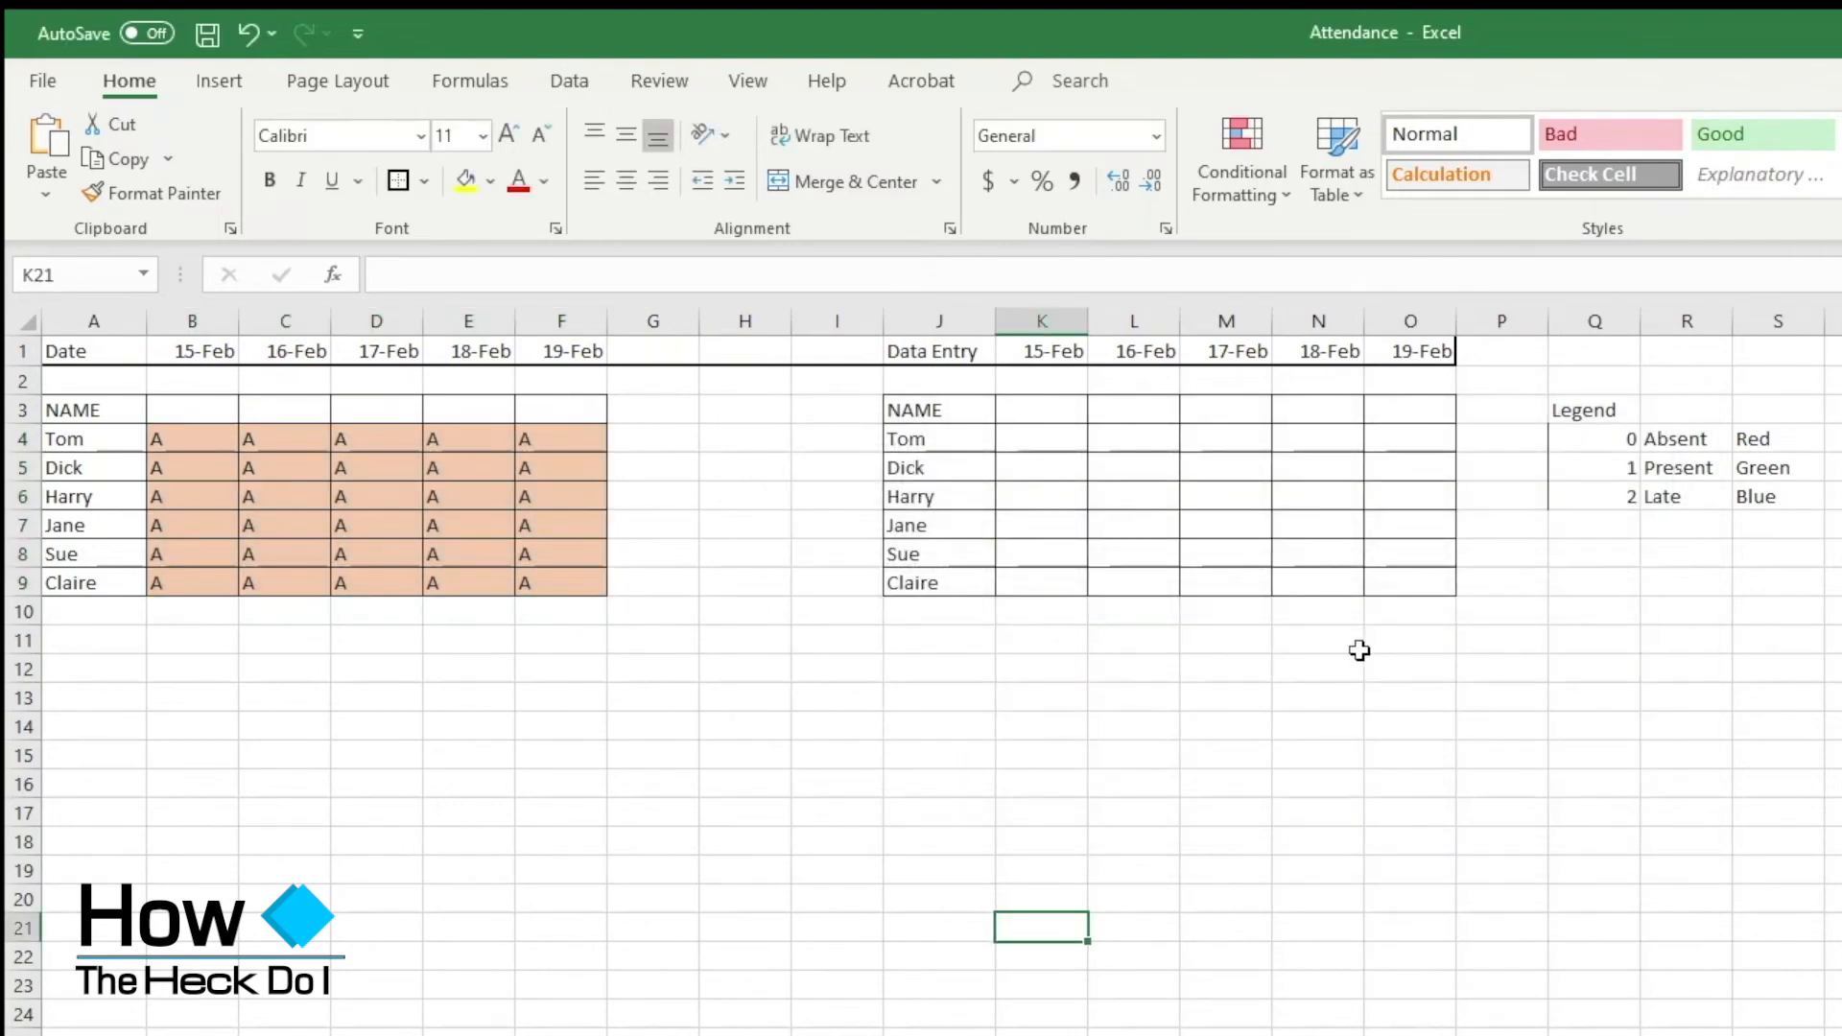
click(1061, 351)
click(172, 346)
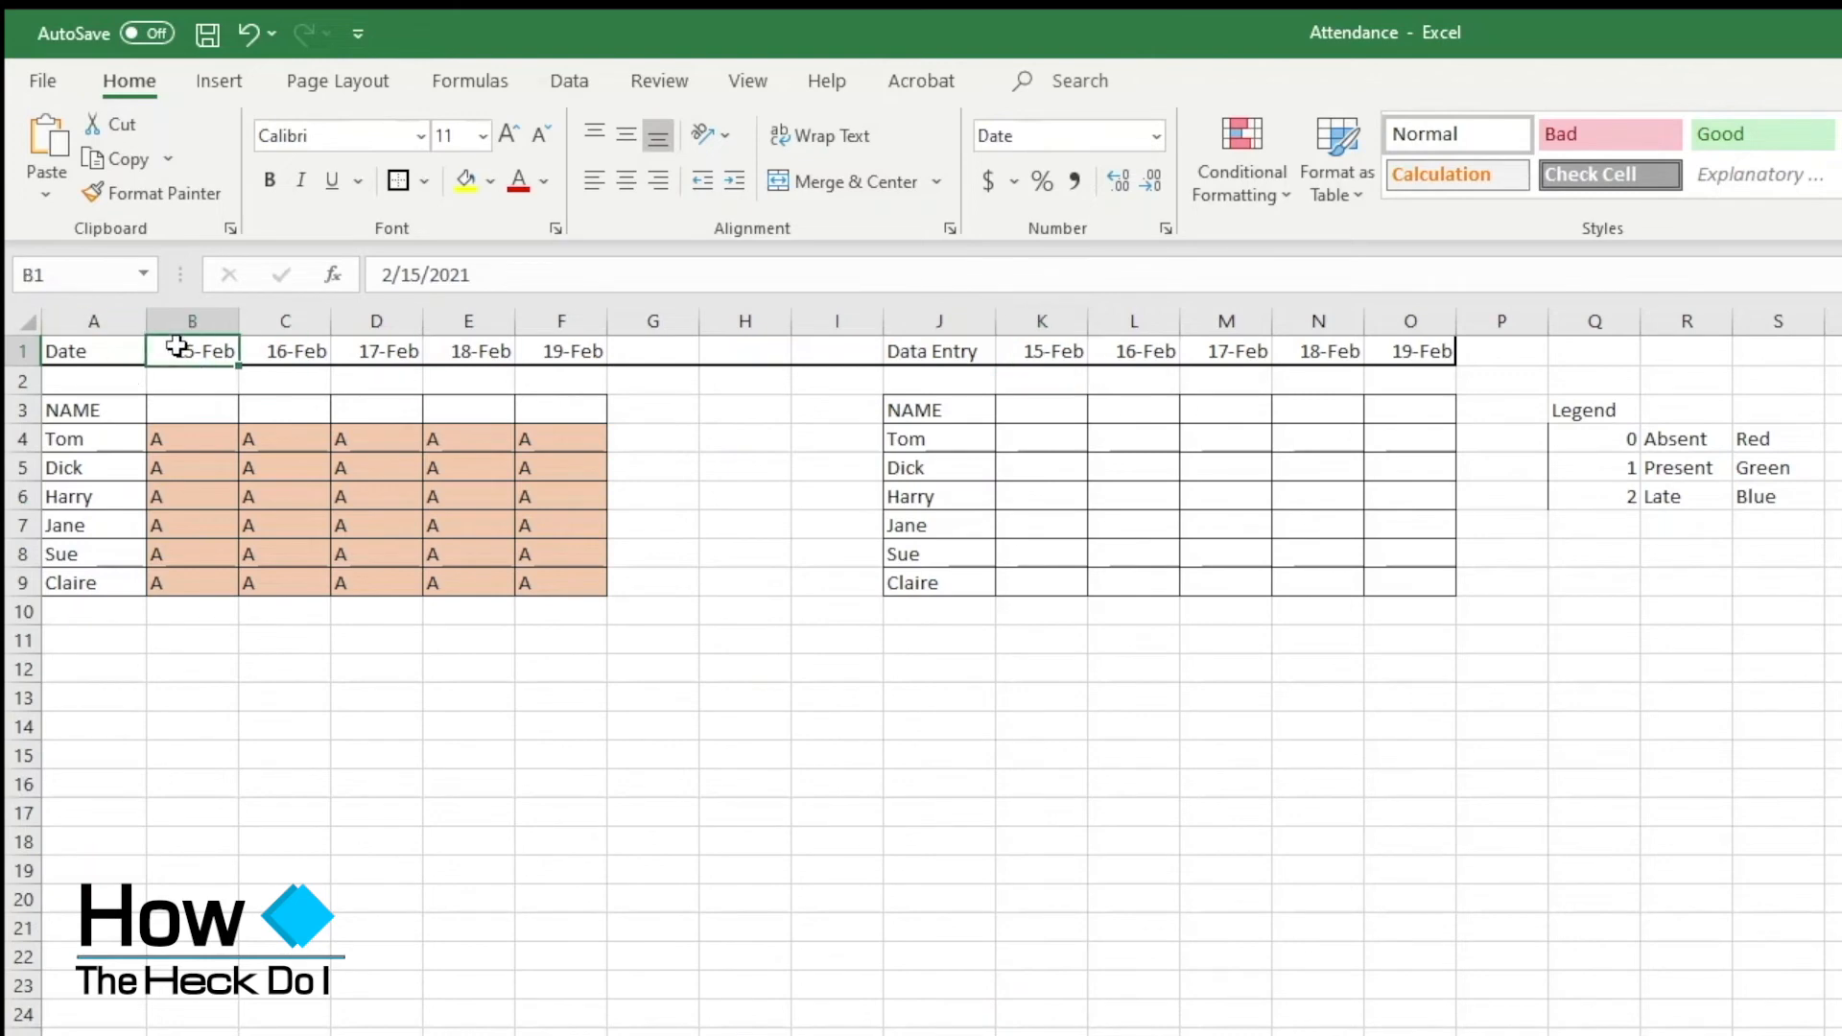
click(1061, 350)
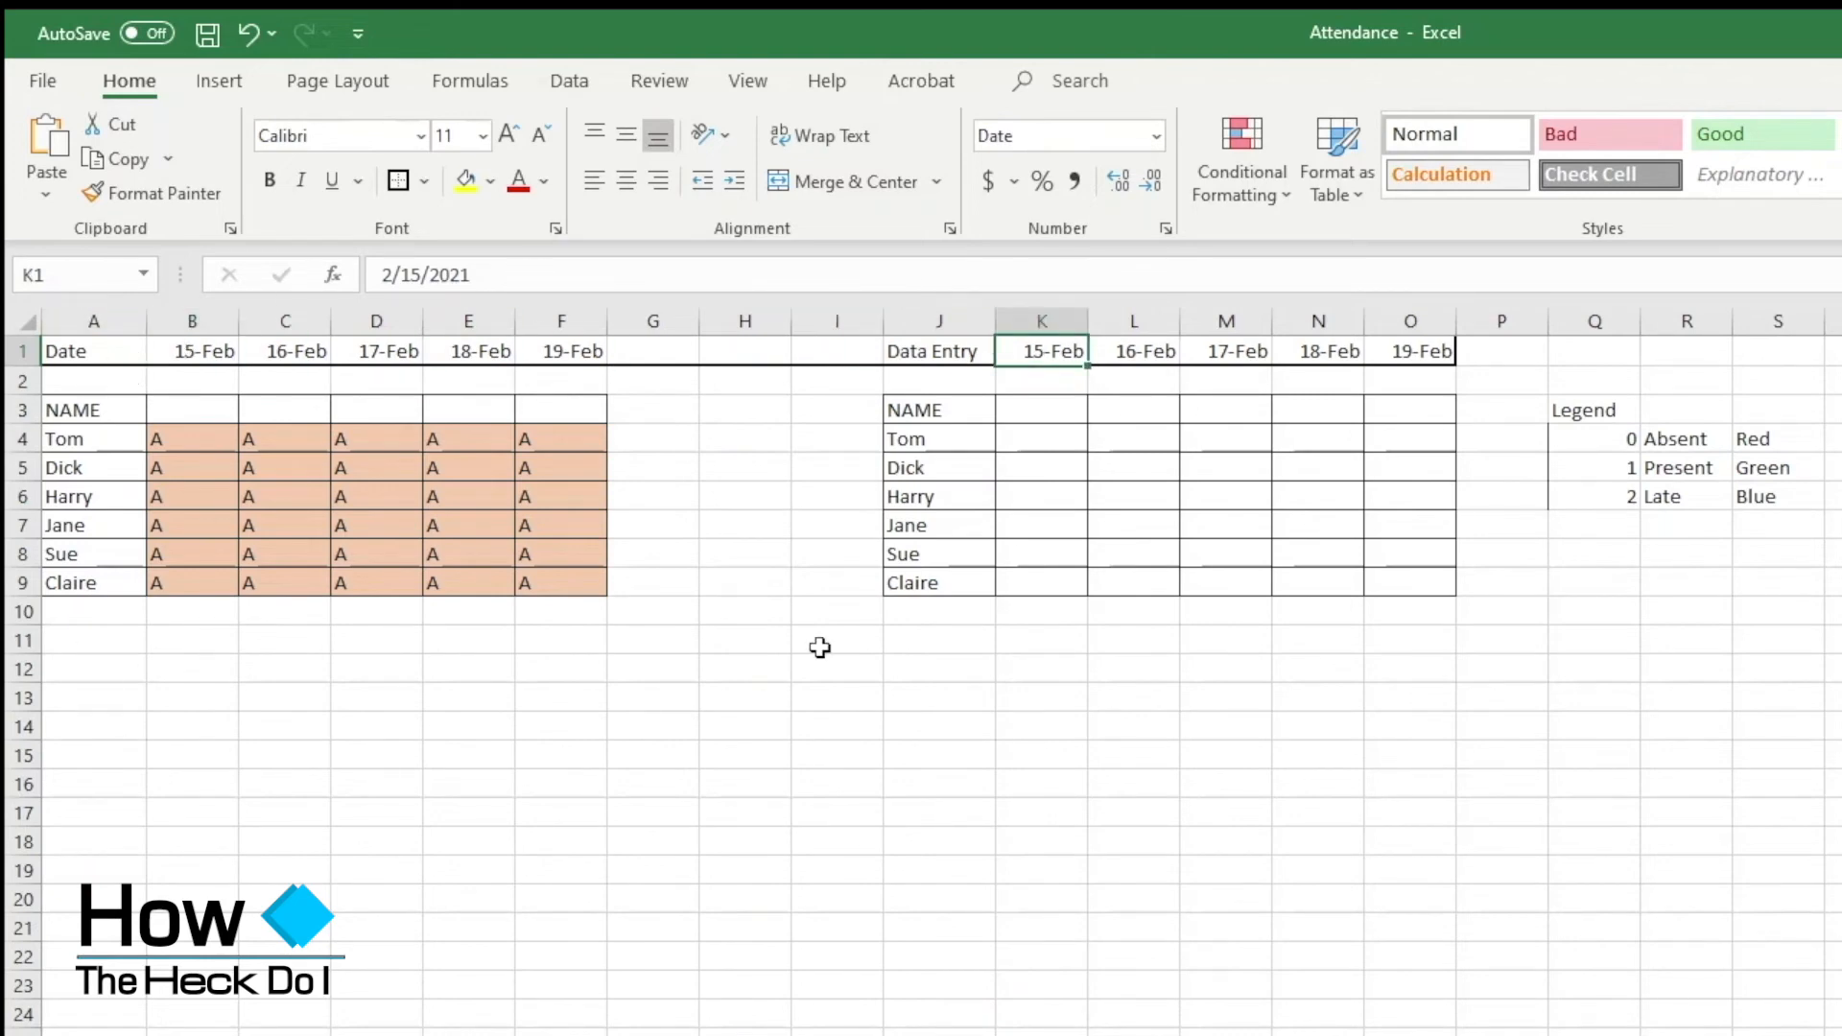
- Fill in the 15-Feb data entry column with 1 in K4, 2 in K5 and 1 in K7:K9, leaving K6 blank
click(1046, 444)
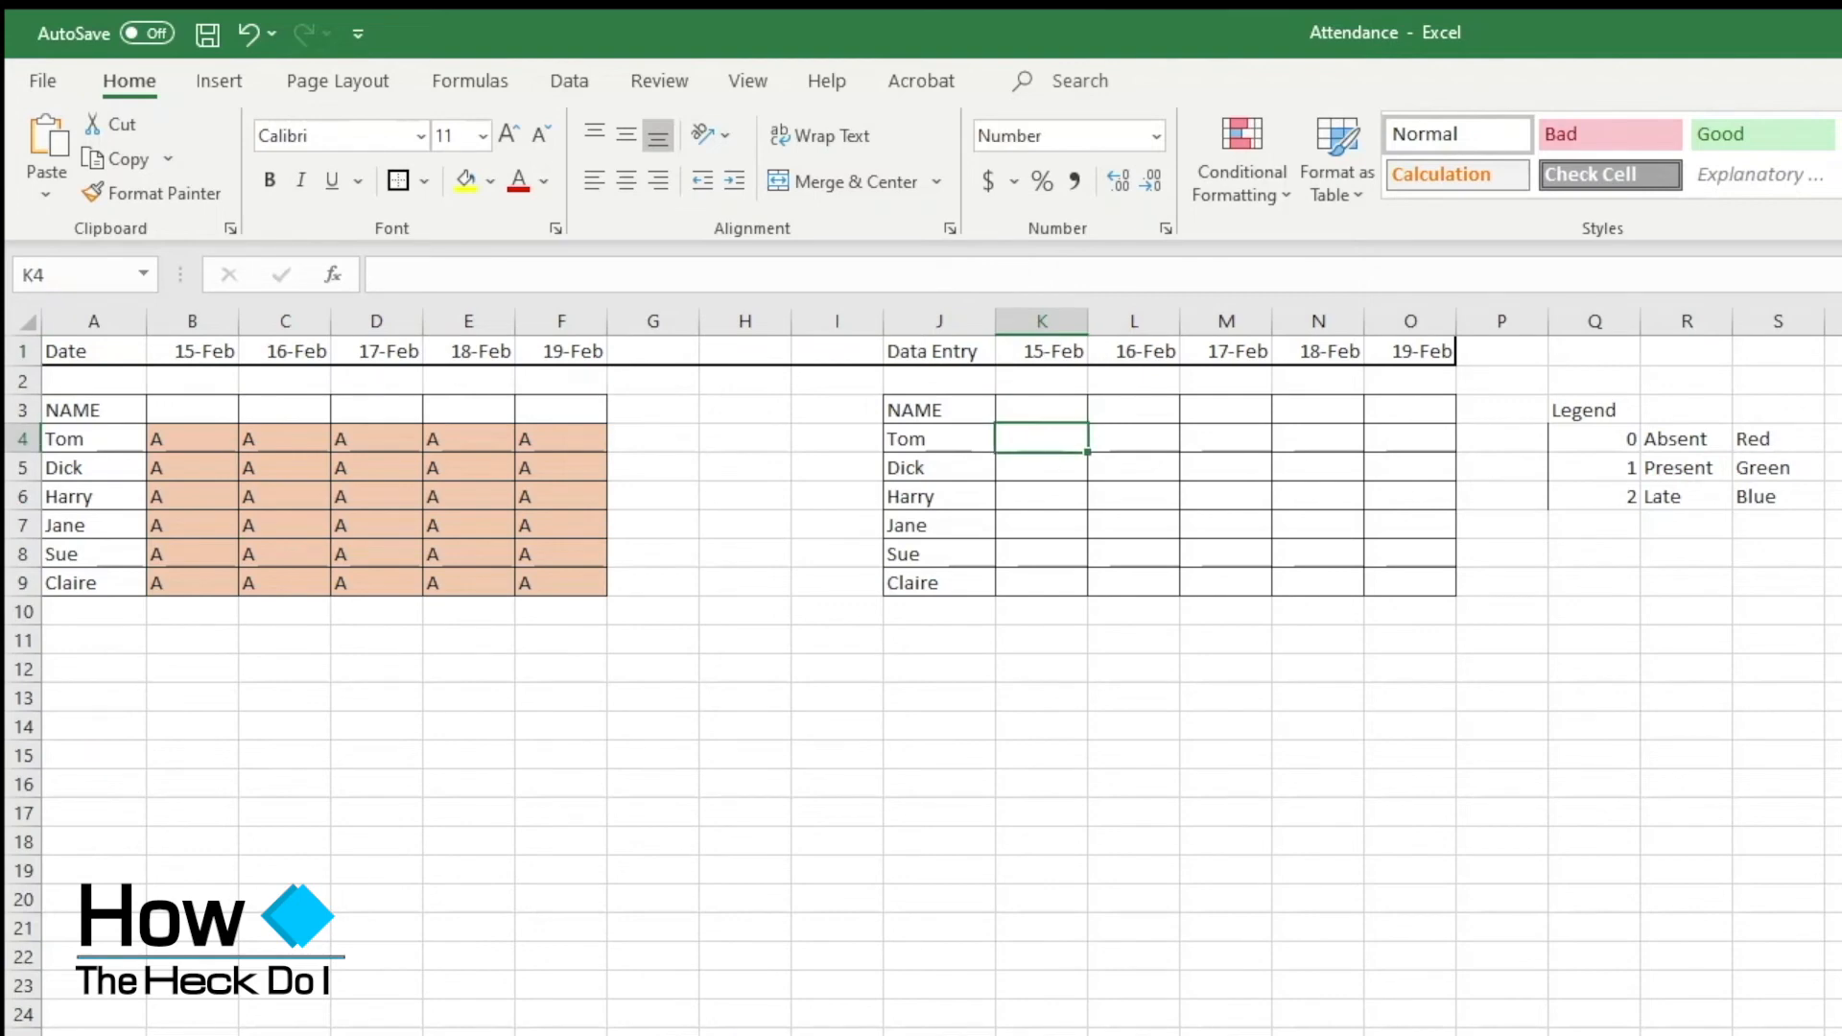
text(1)
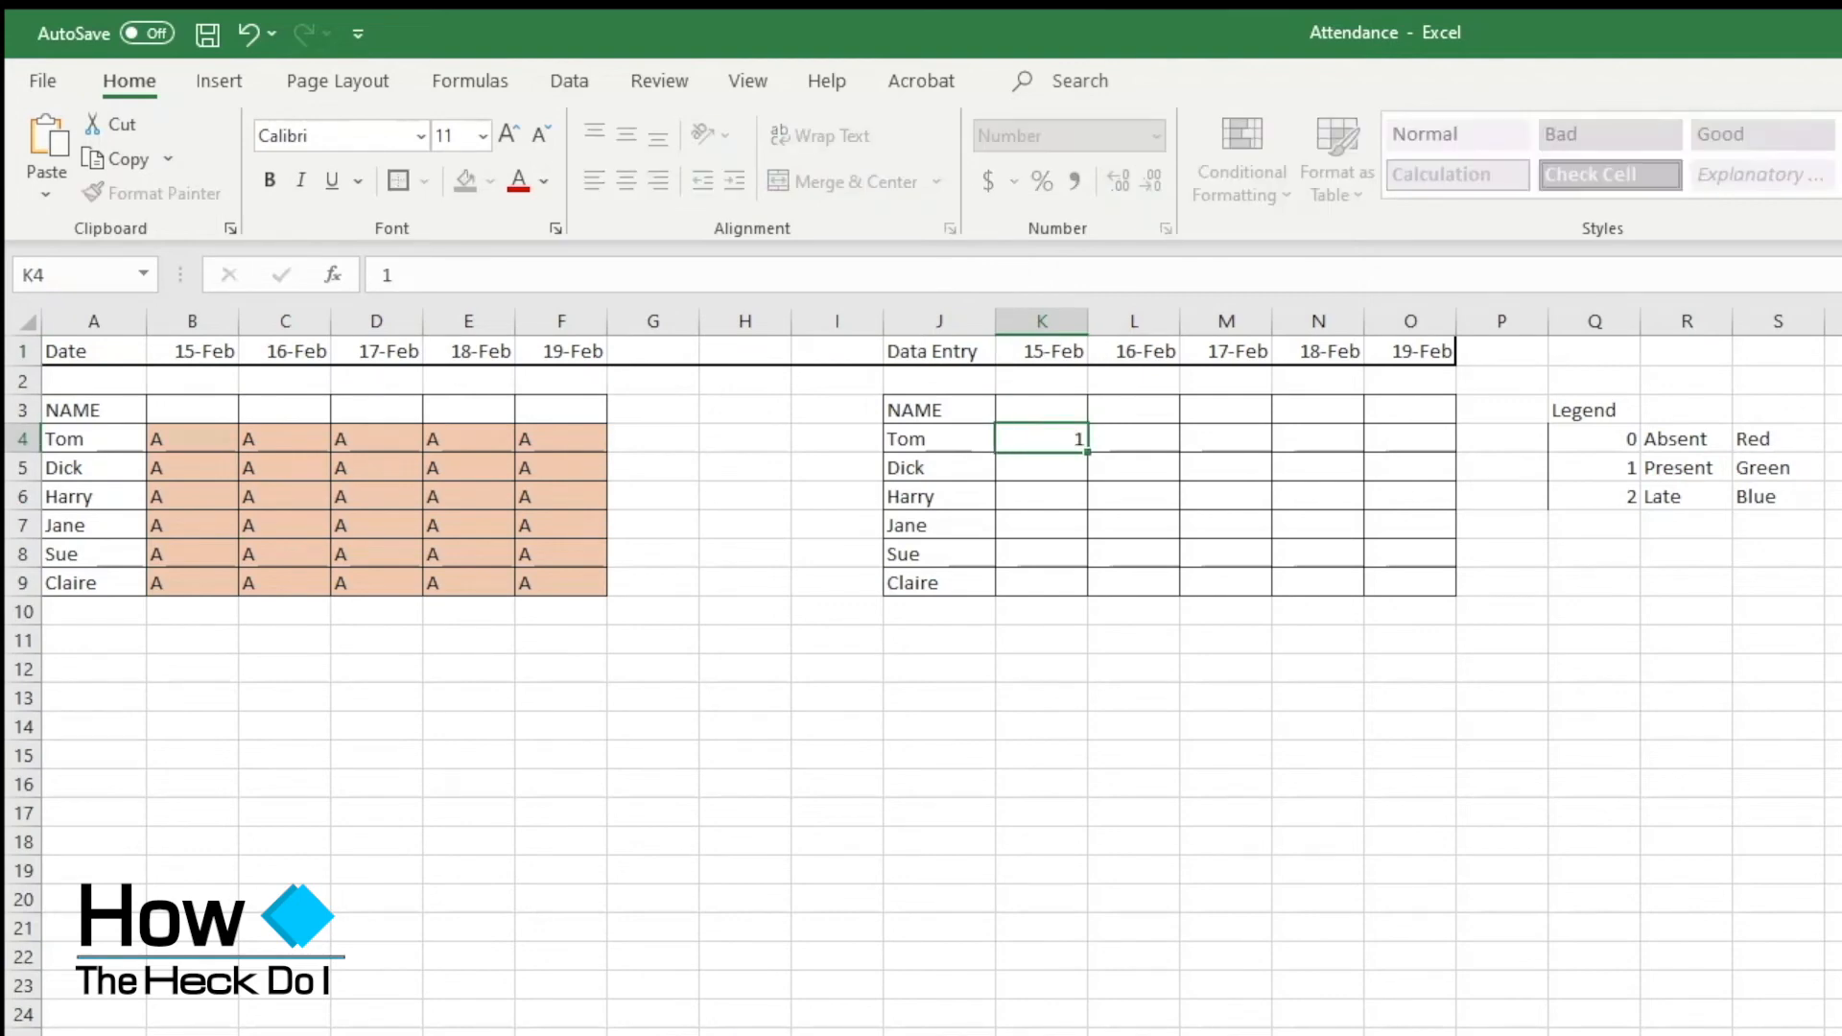
key(Return)
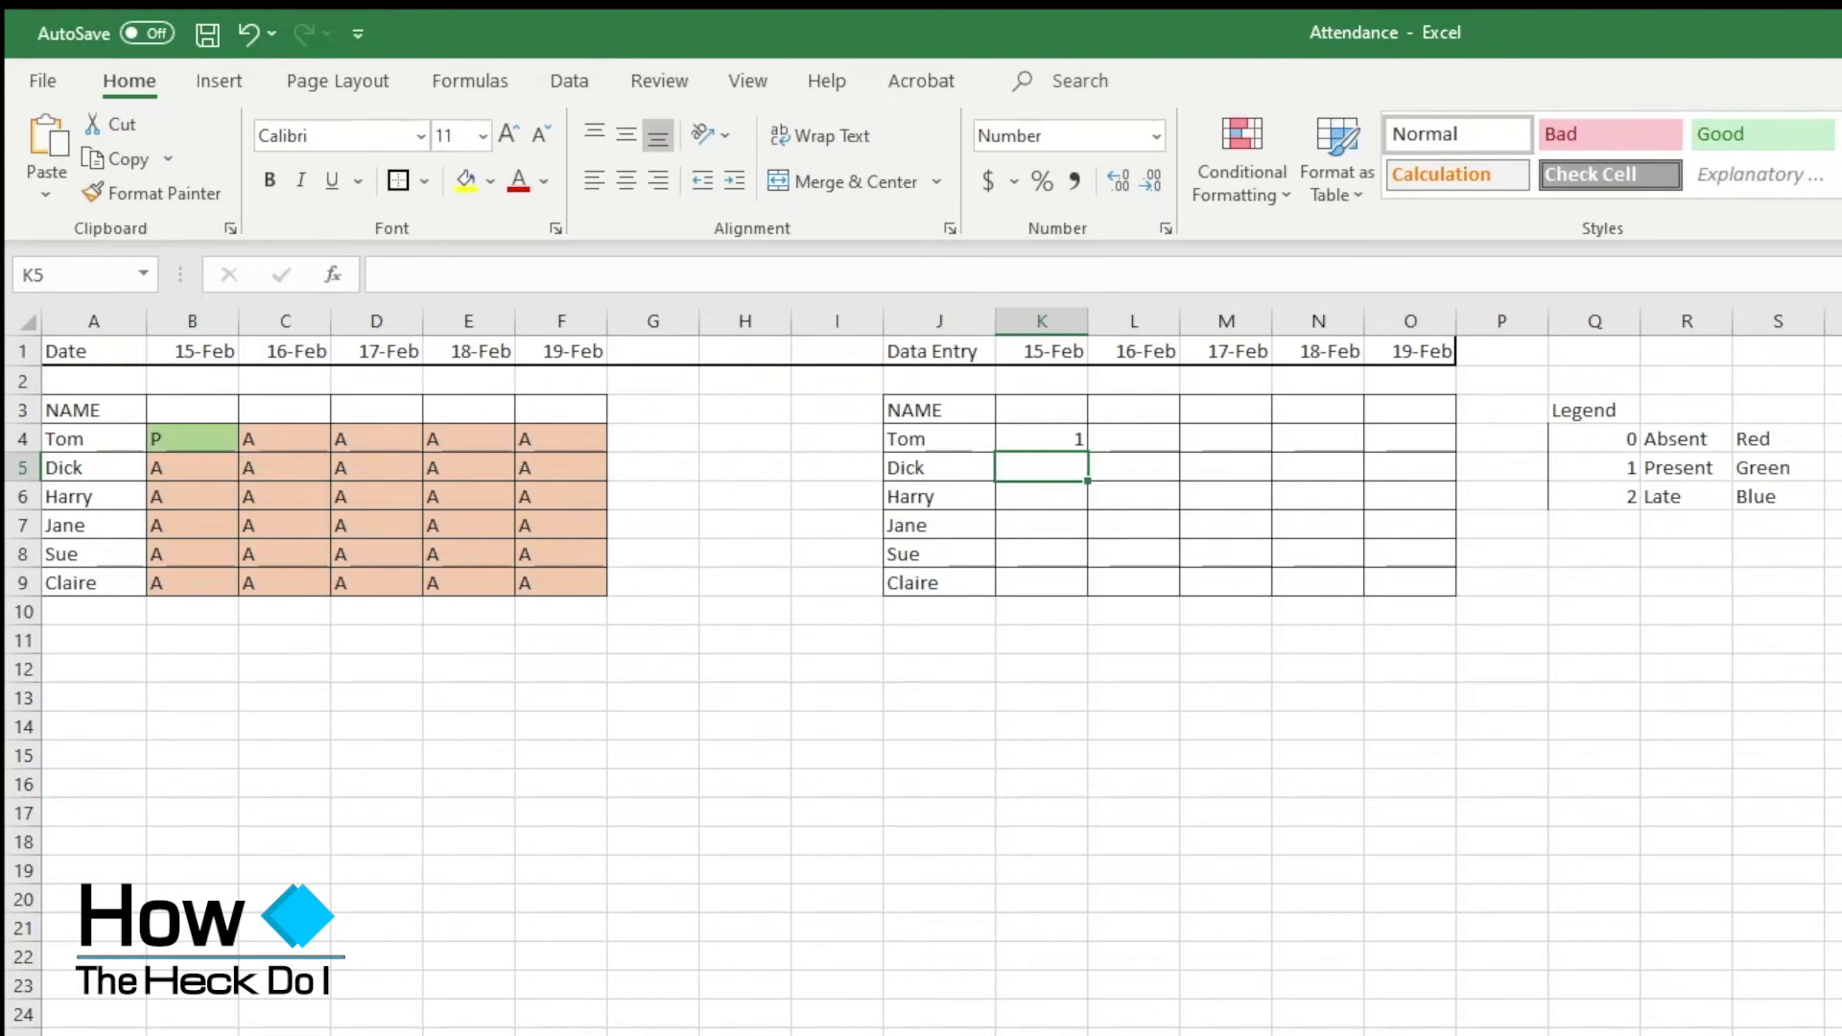
text(2)
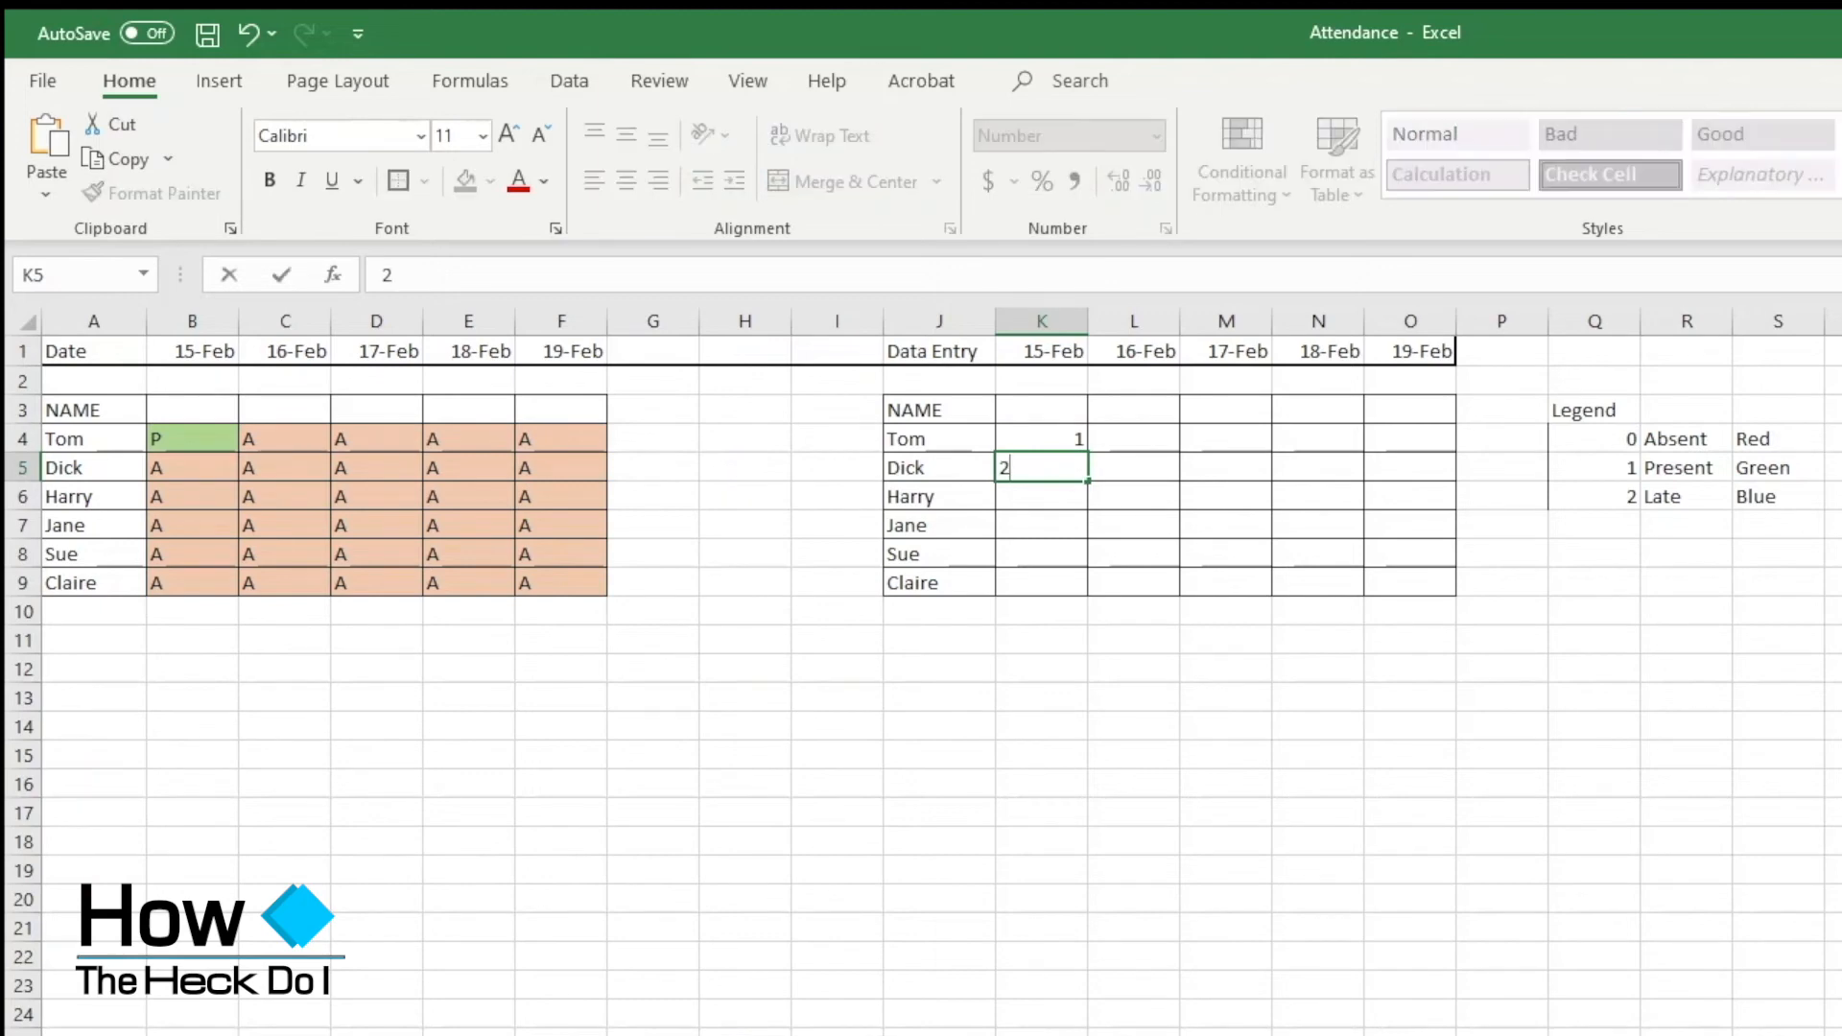
key(Return)
click(1041, 525)
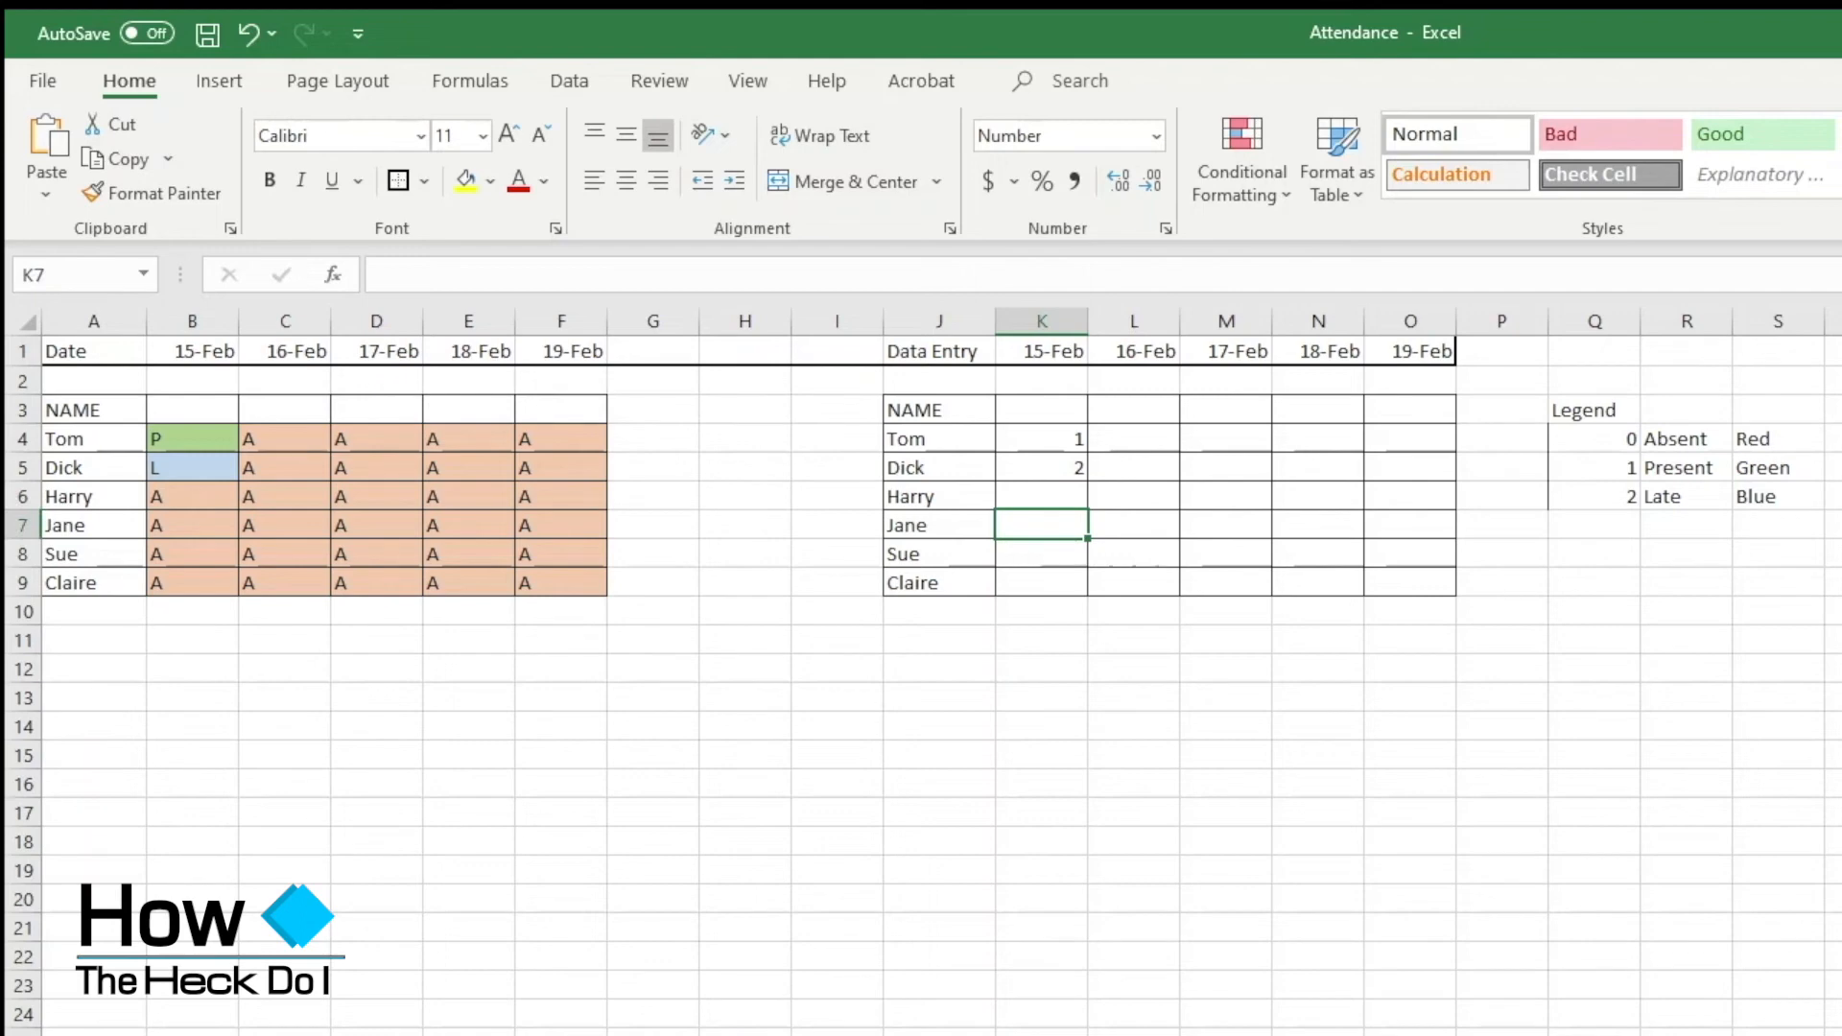
text(1)
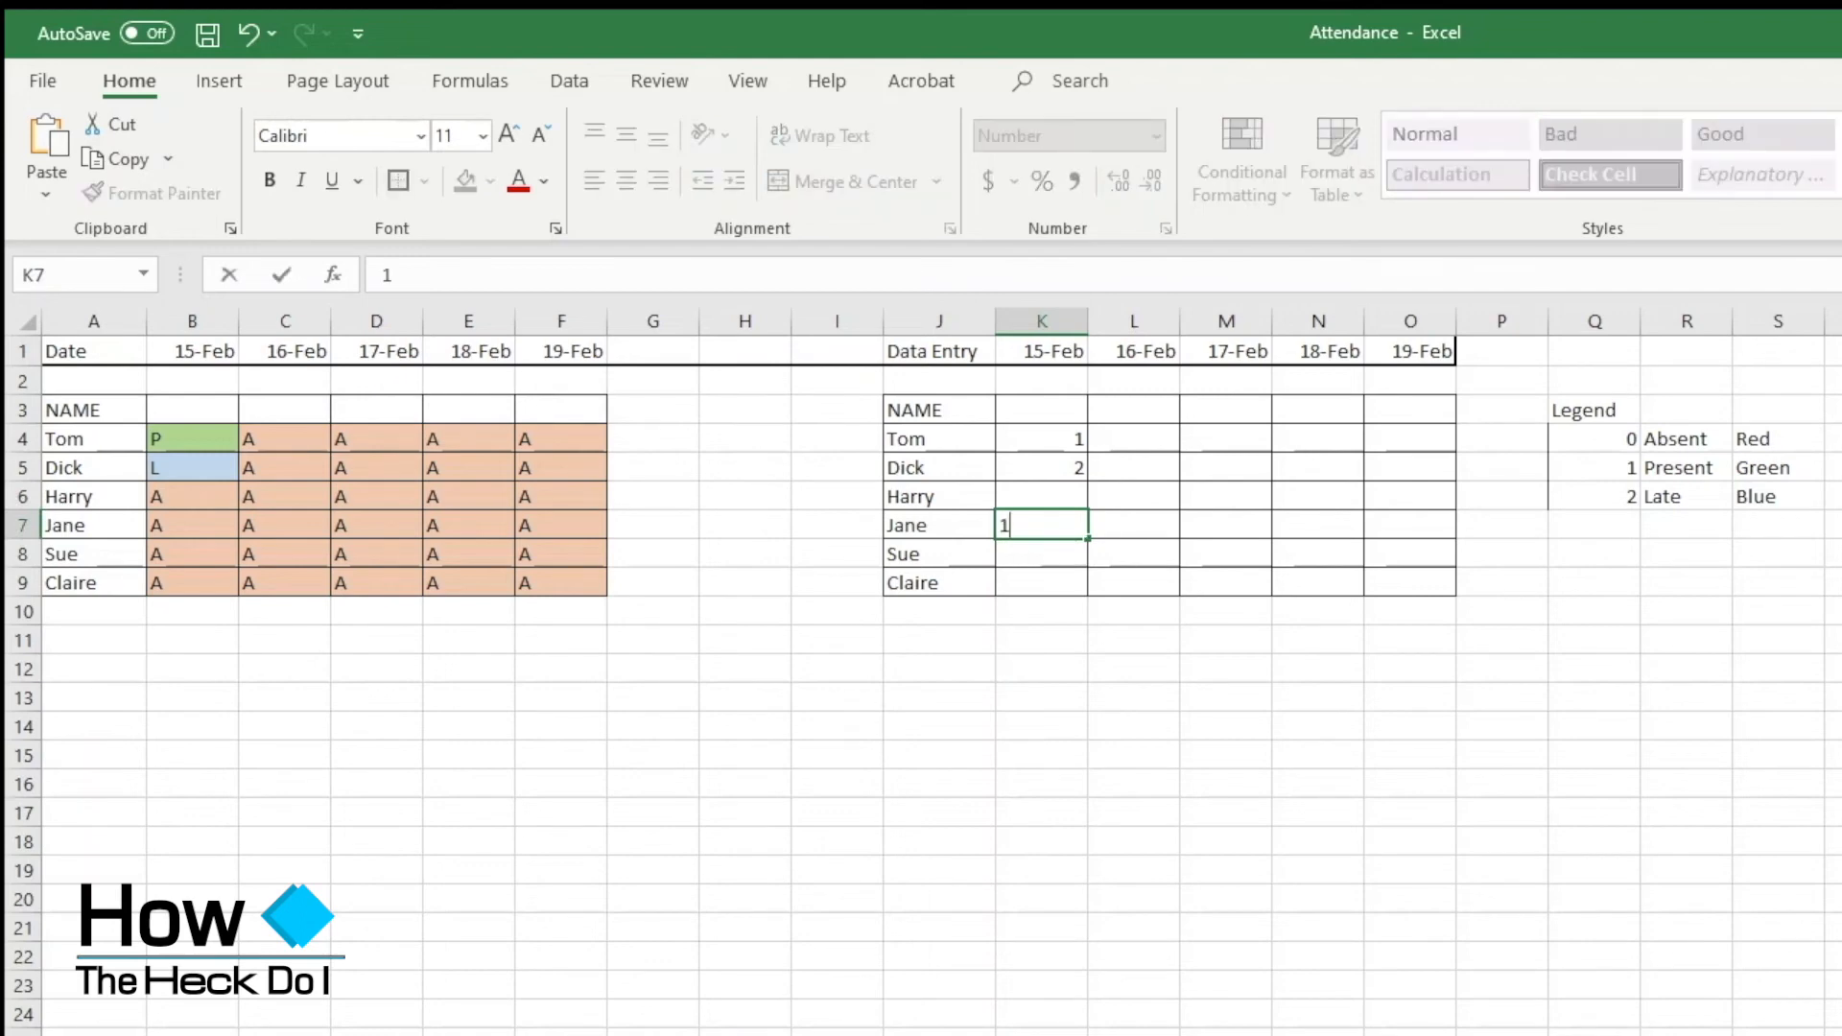
key(Return)
text(1)
key(Return)
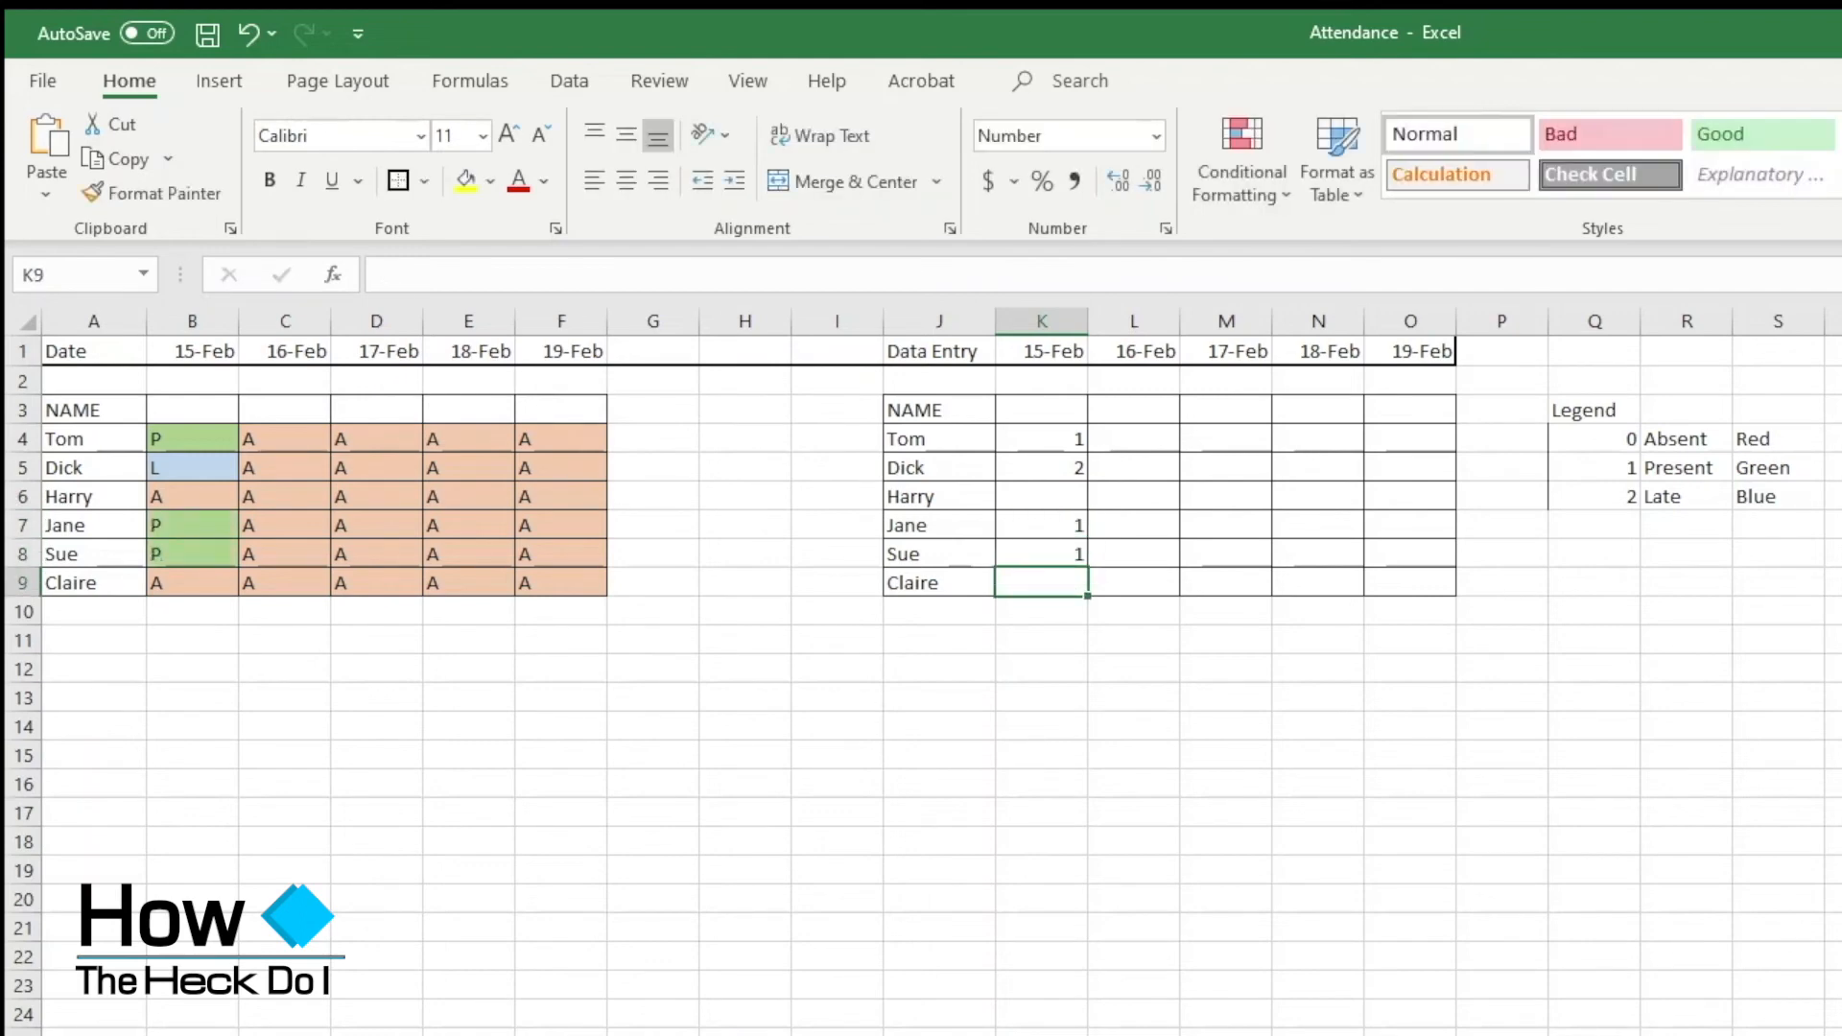
text(1)
key(Return)
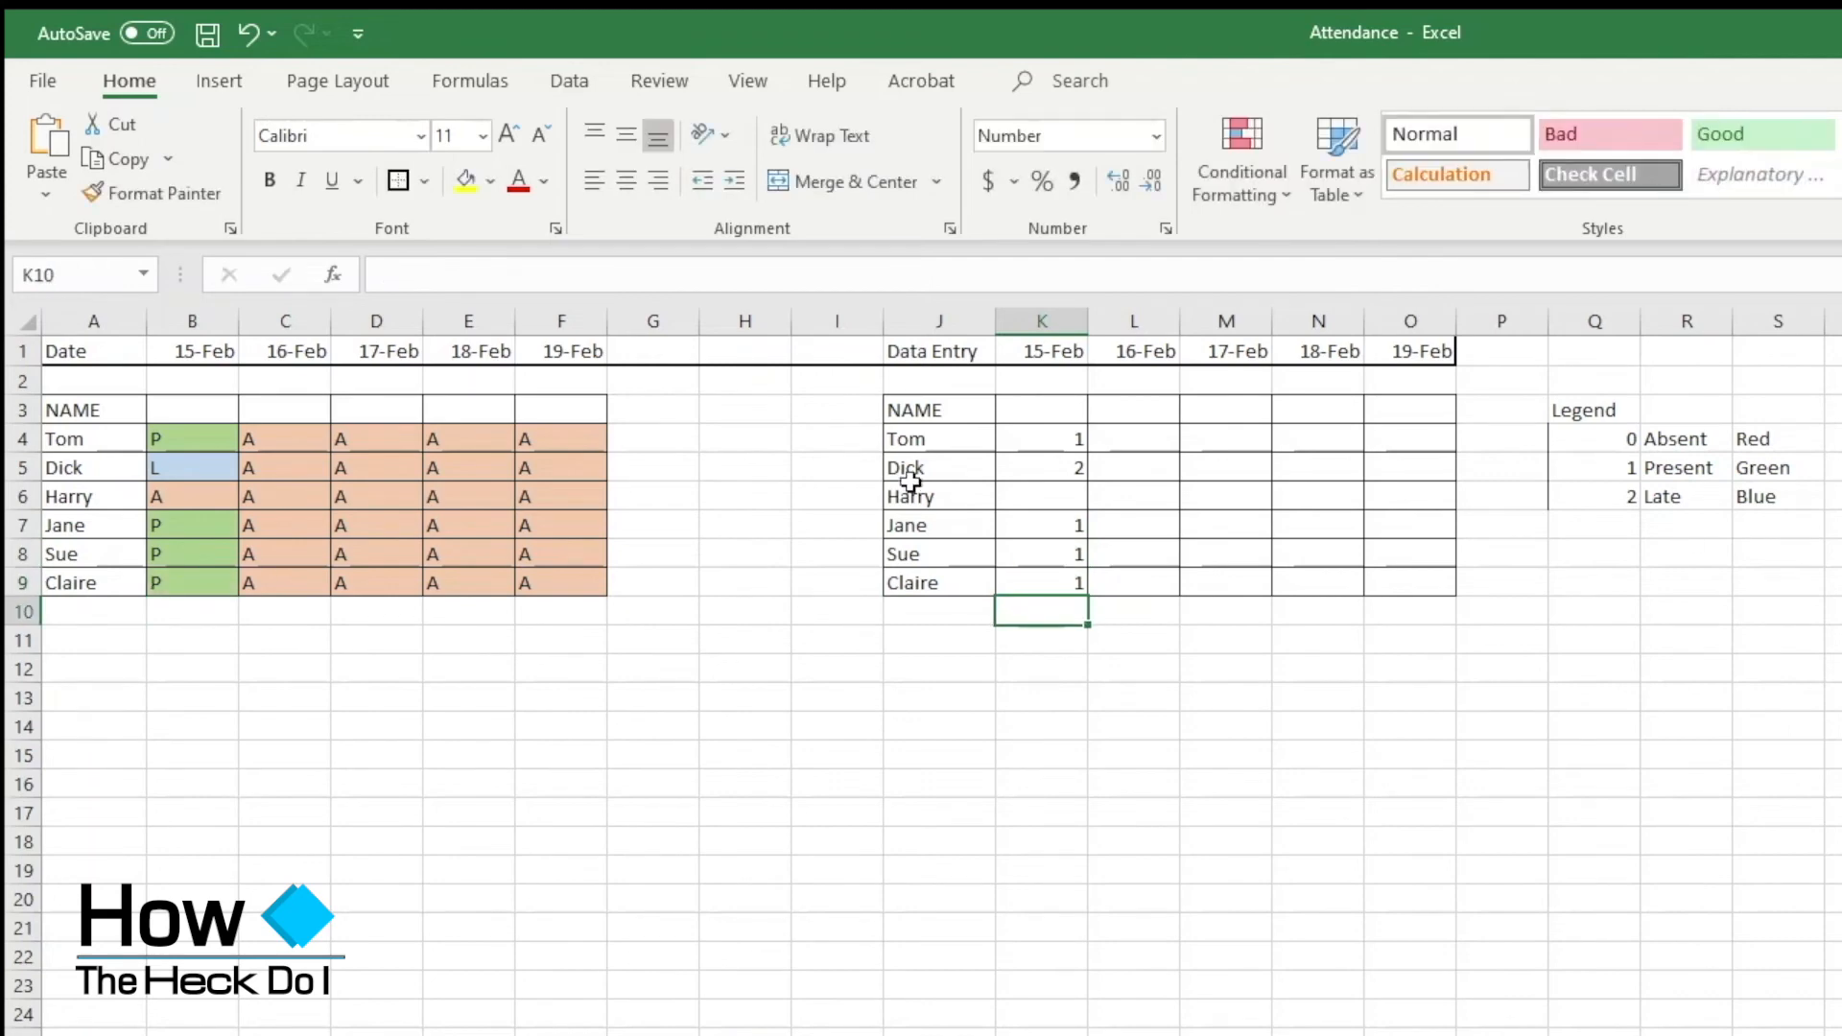
- Fill in the 16-Feb data entry column with 2 in L5 and 1 in L6:L9, leaving L4 blank
click(1111, 437)
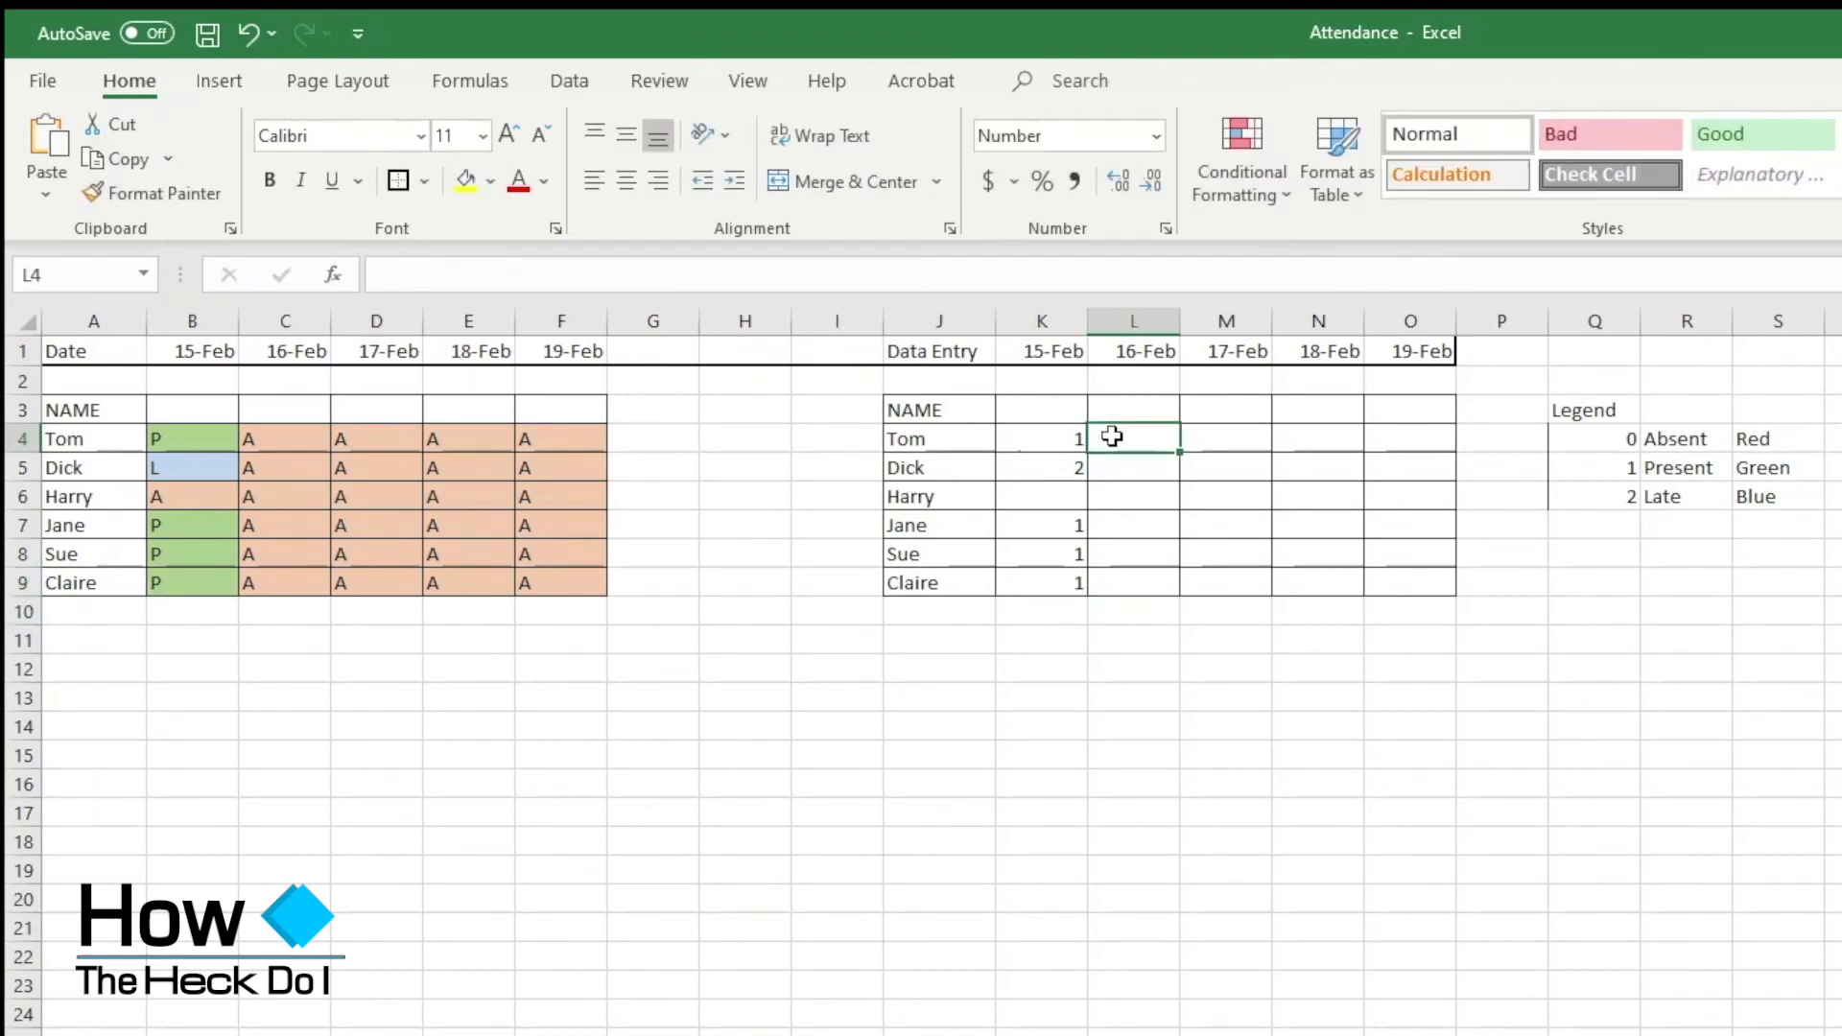
key(Return)
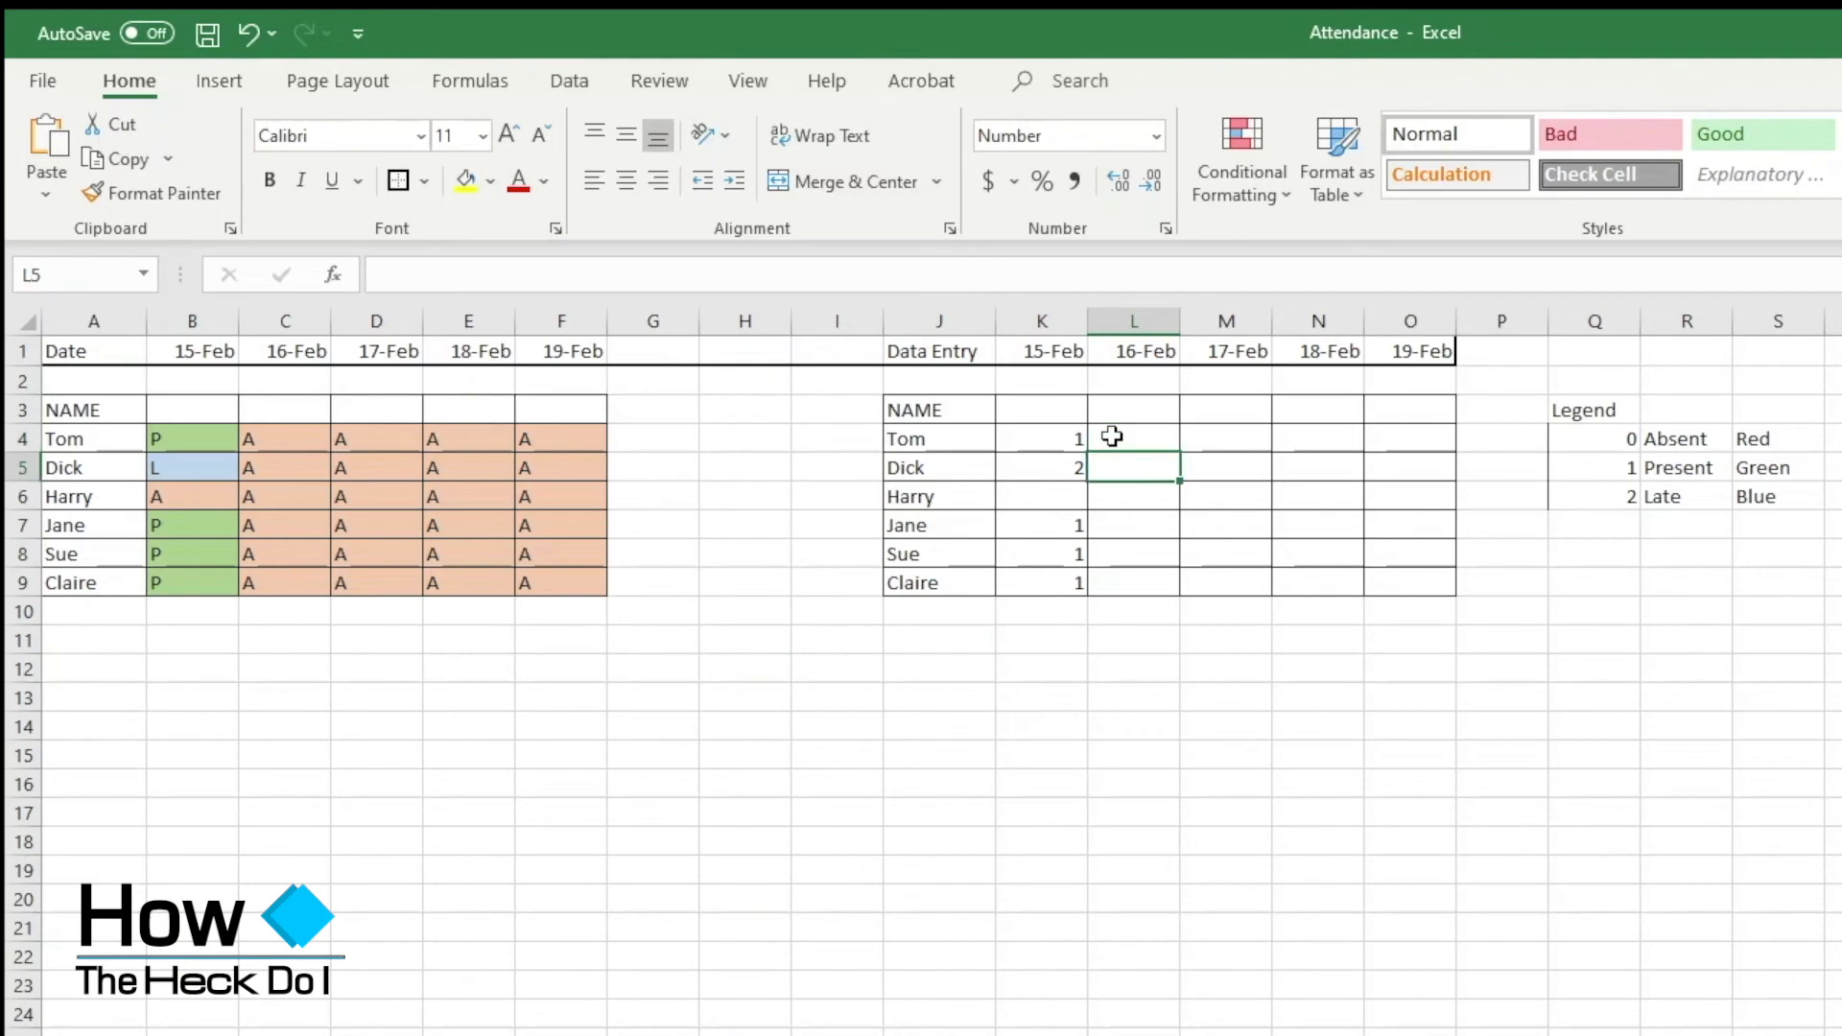
text(2)
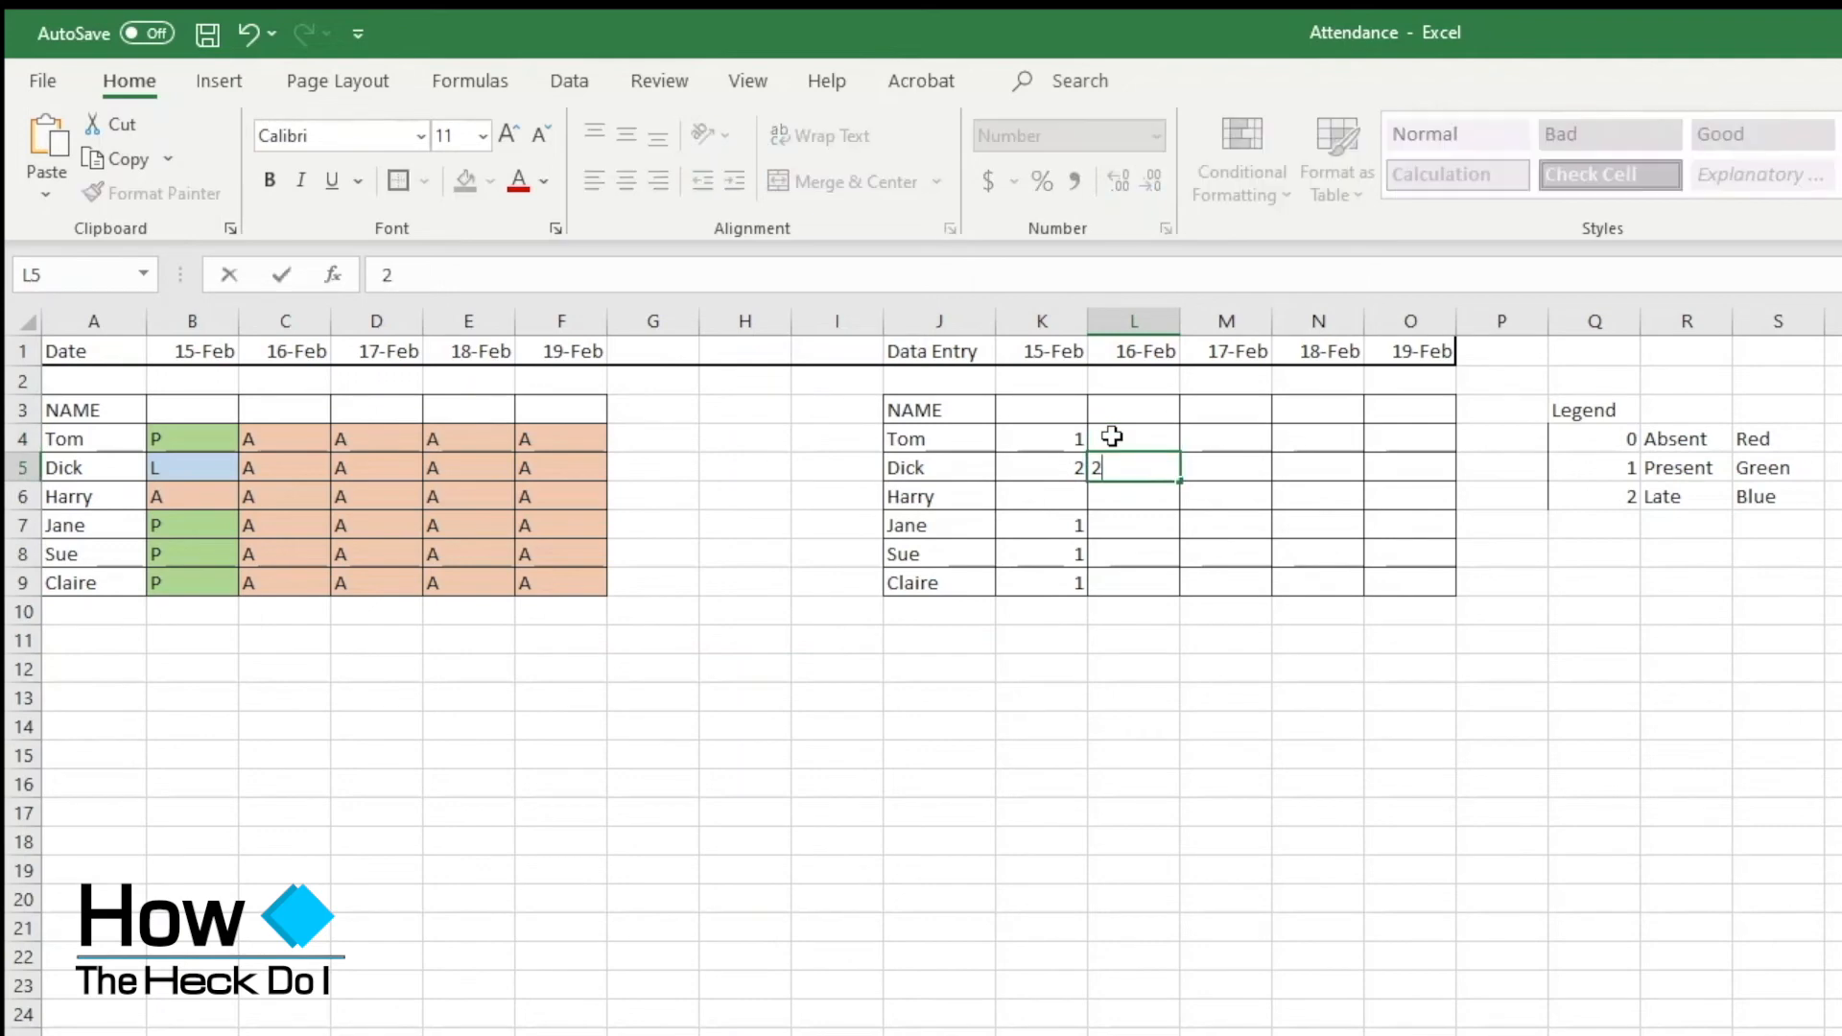
key(Return)
text(1)
key(Return)
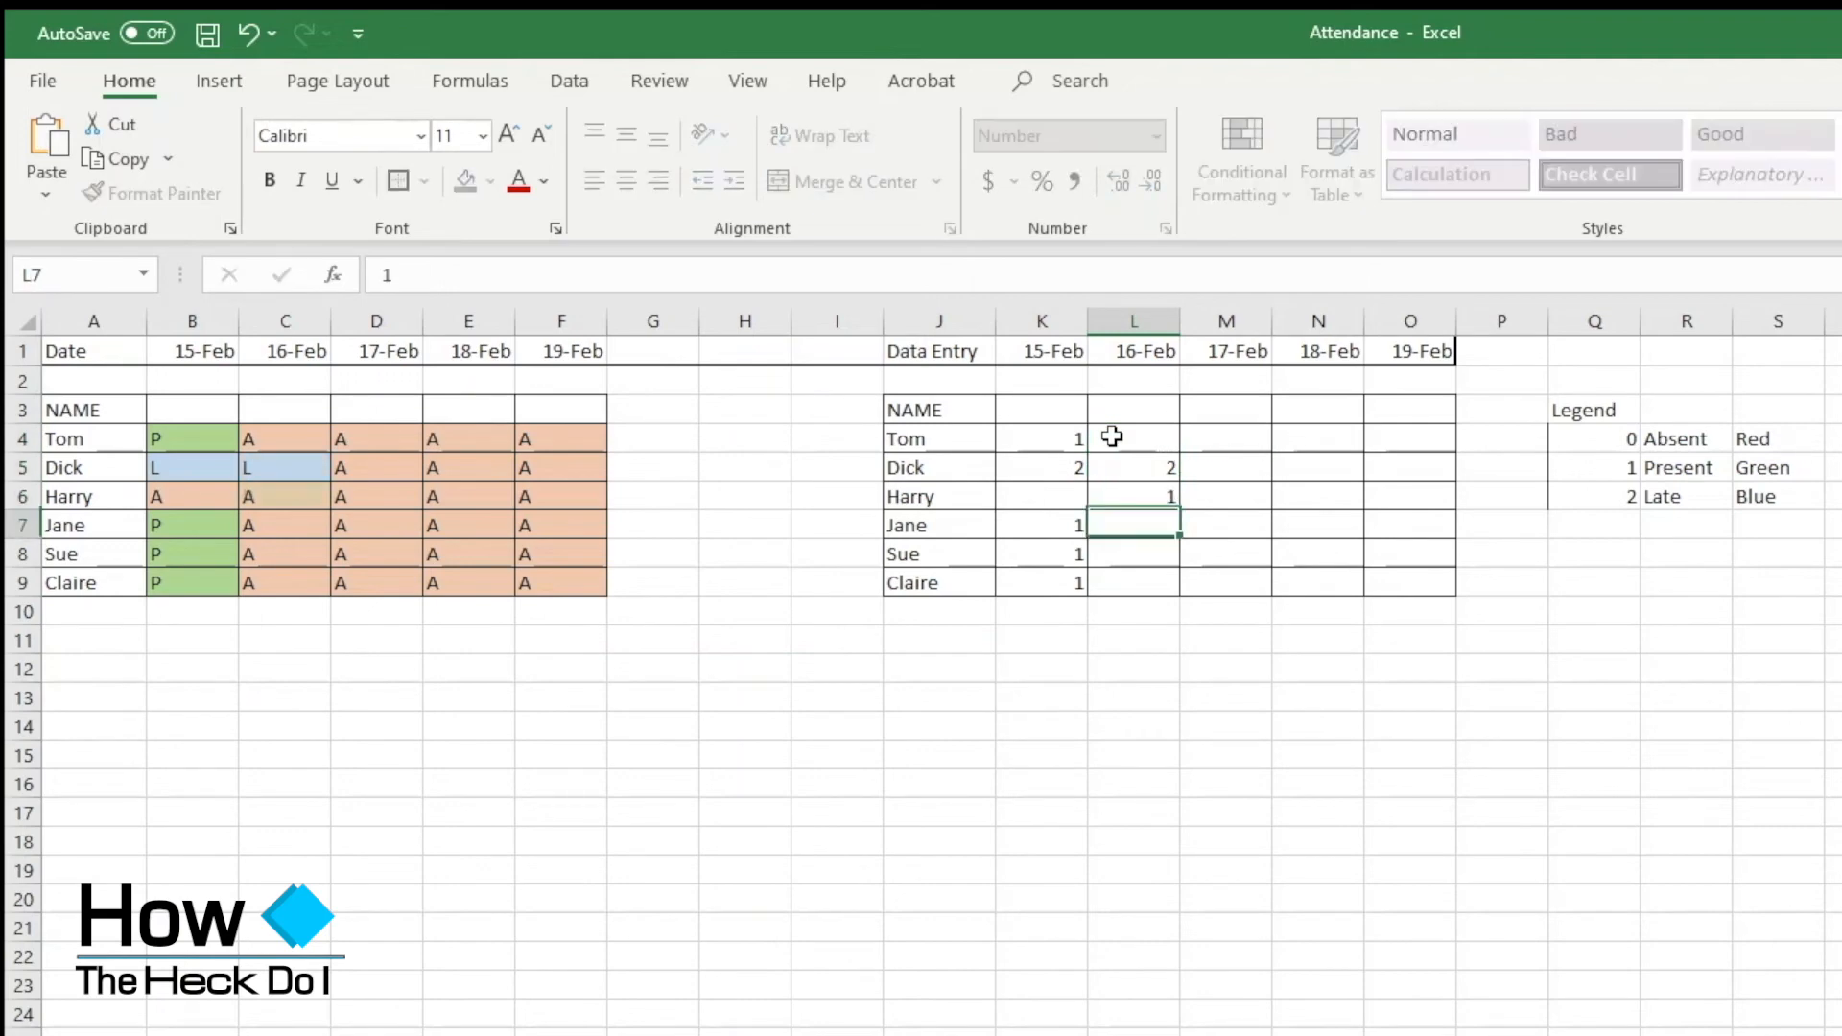
text(1)
key(Return)
text(1)
key(Return)
text(1)
key(Return)
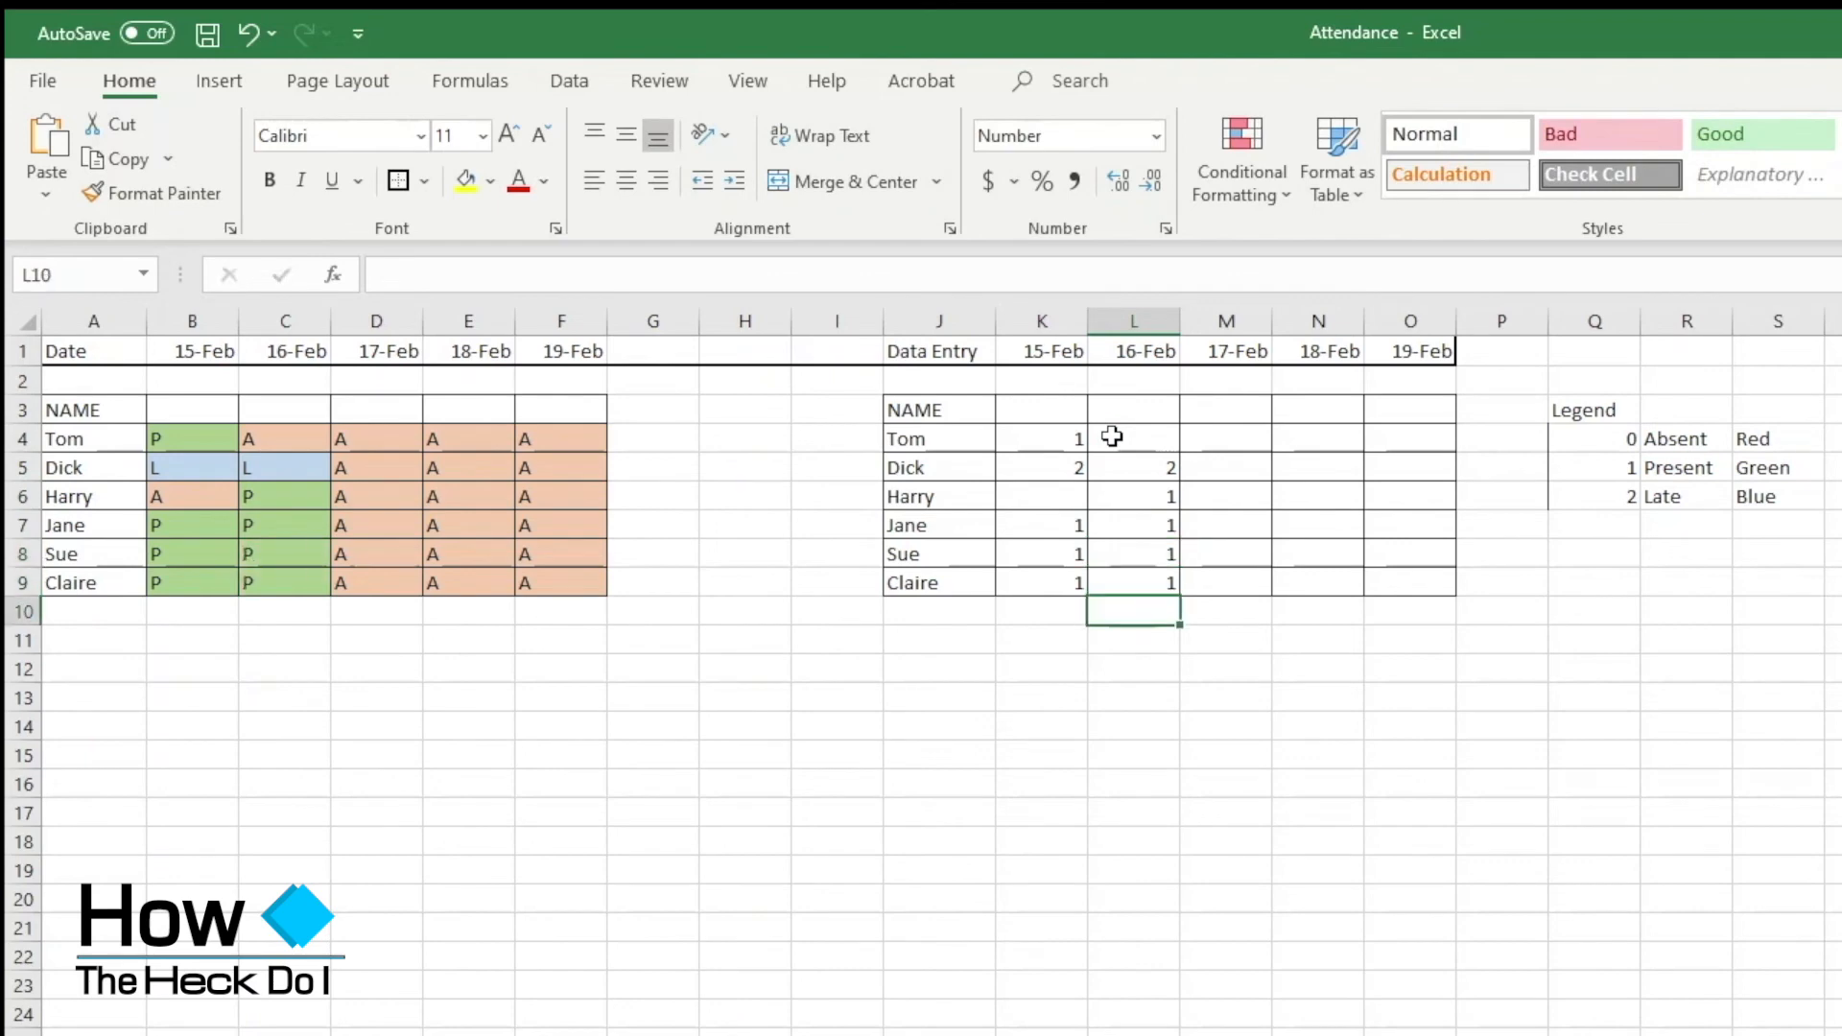
- Fill in the 17-Feb data entry column with 0 in M9 and 1 in M5:M8, leaving M4 blank
key(Tab)
key(Up)
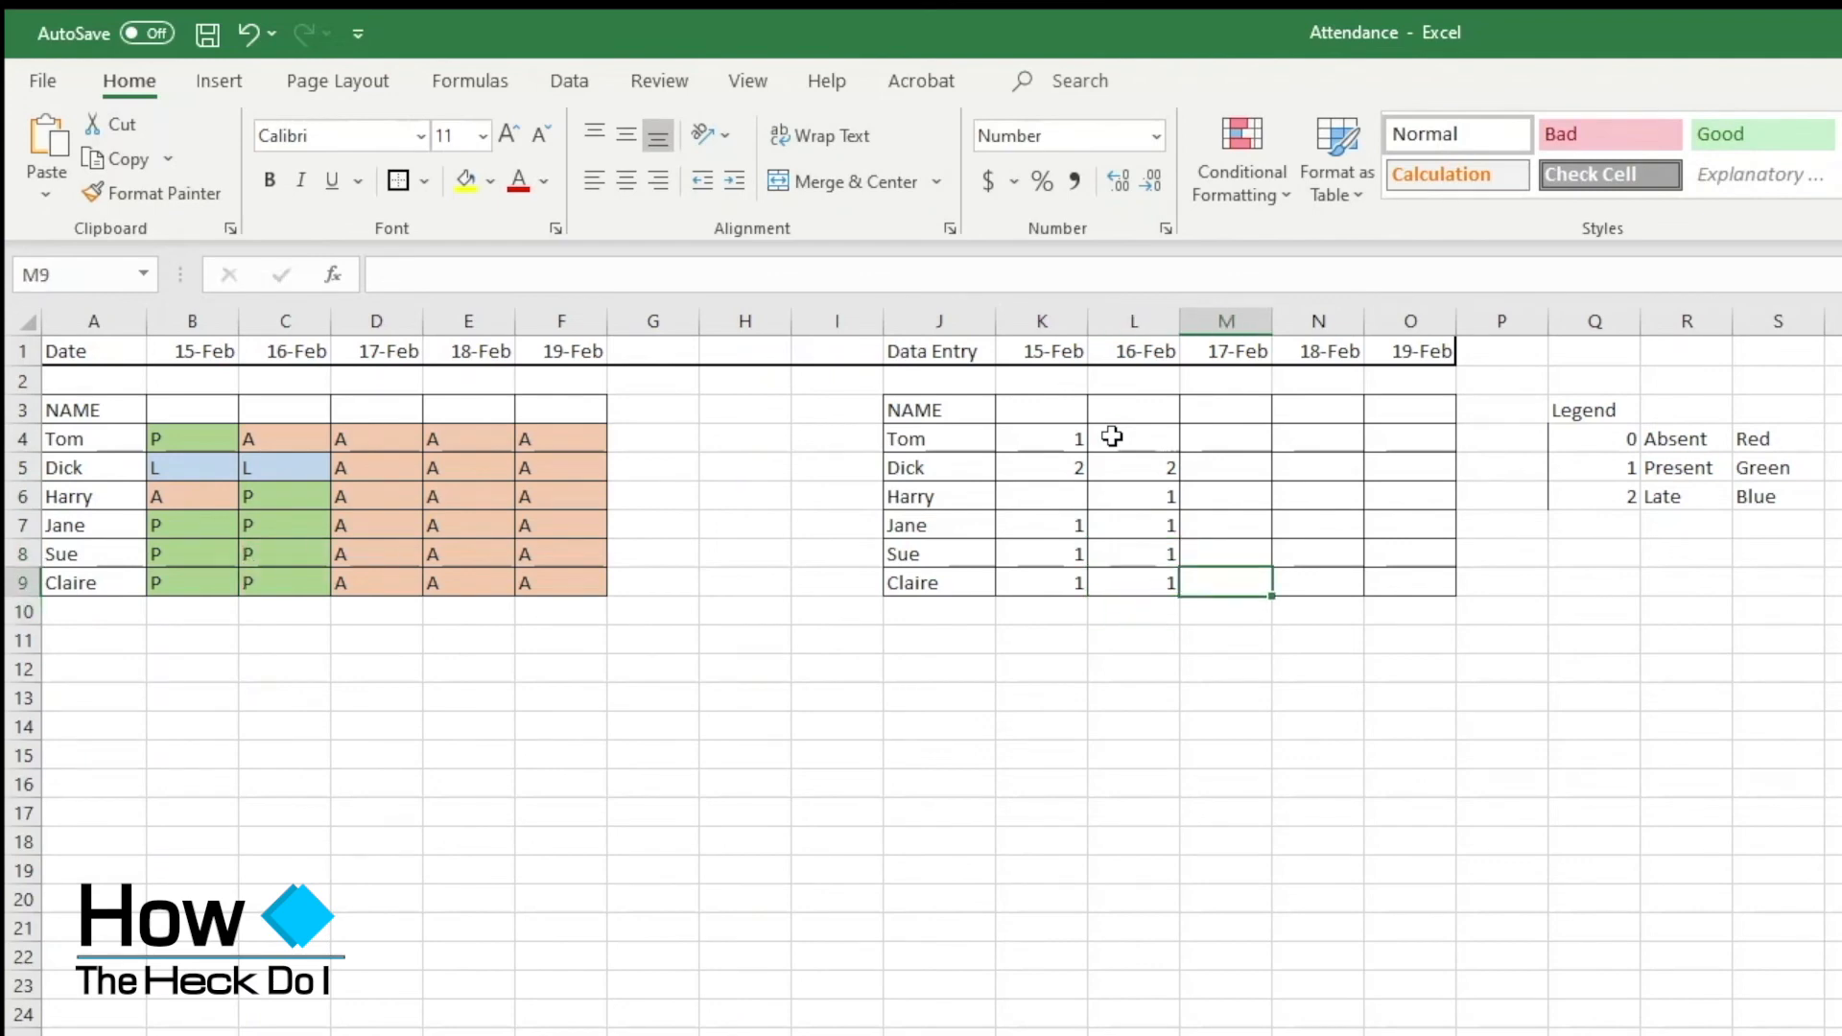
text(0)
key(Up)
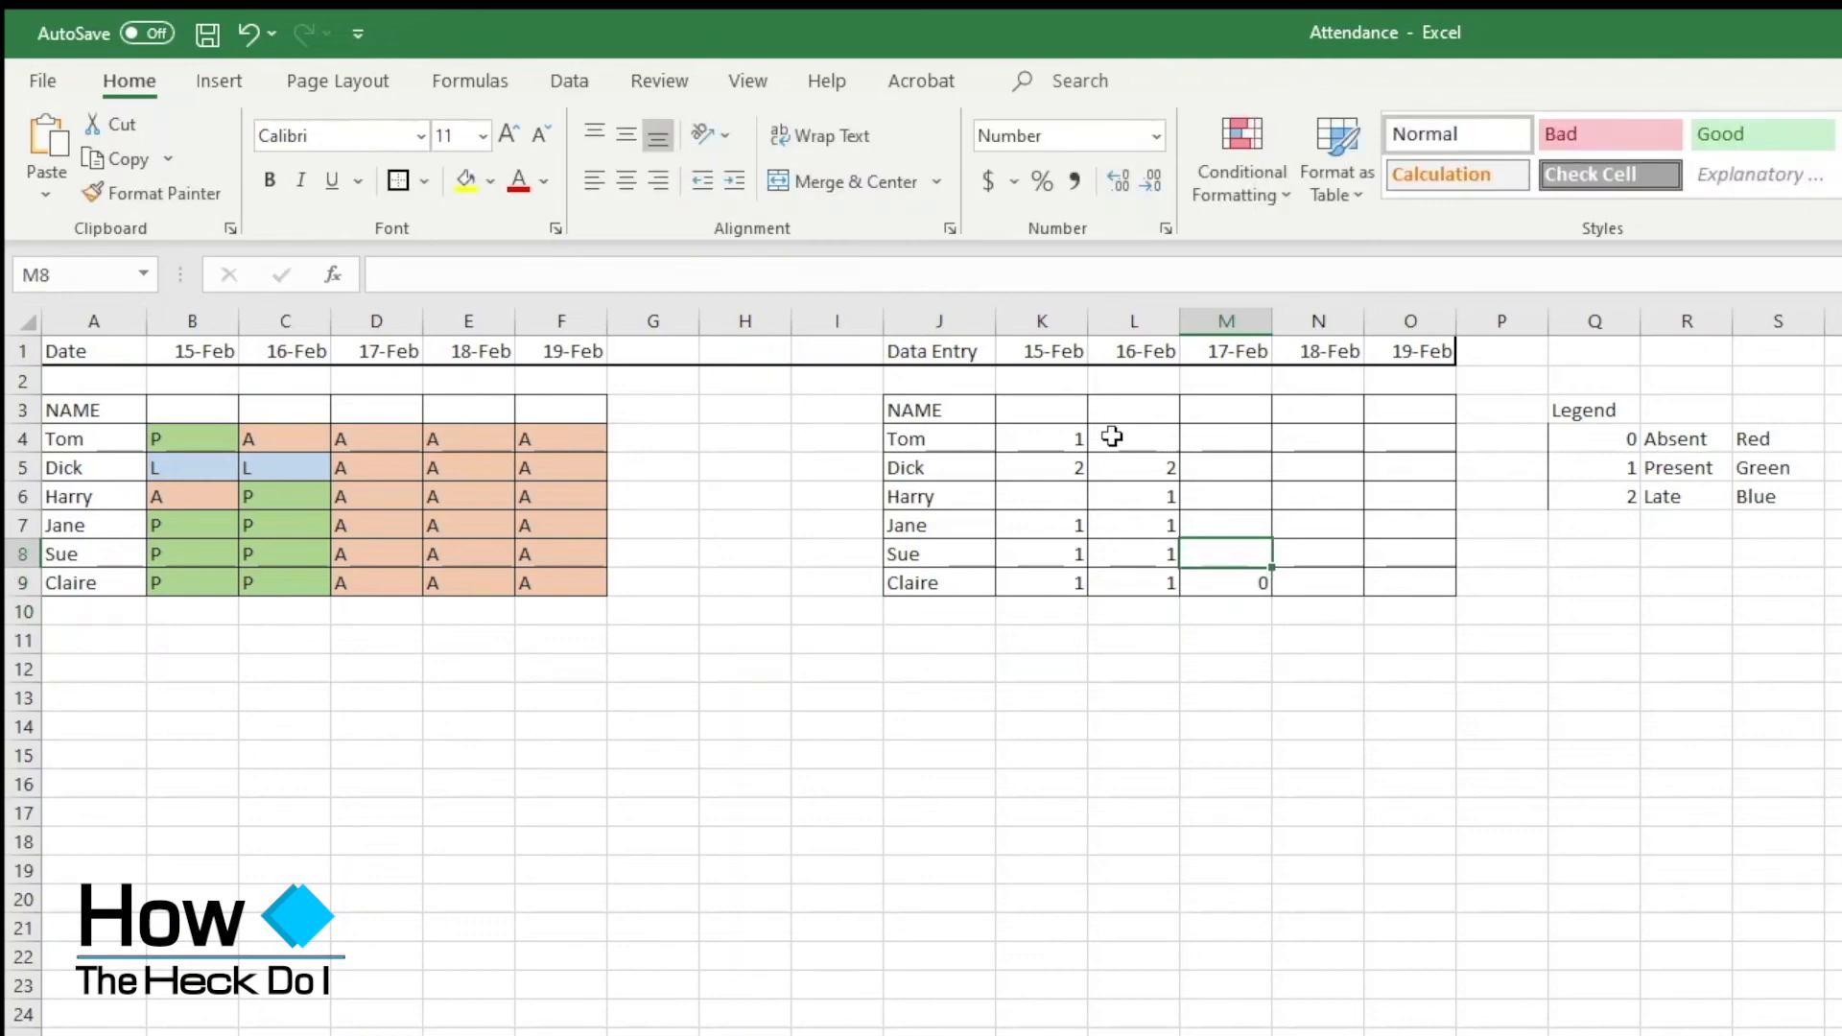
text(1)
key(Up)
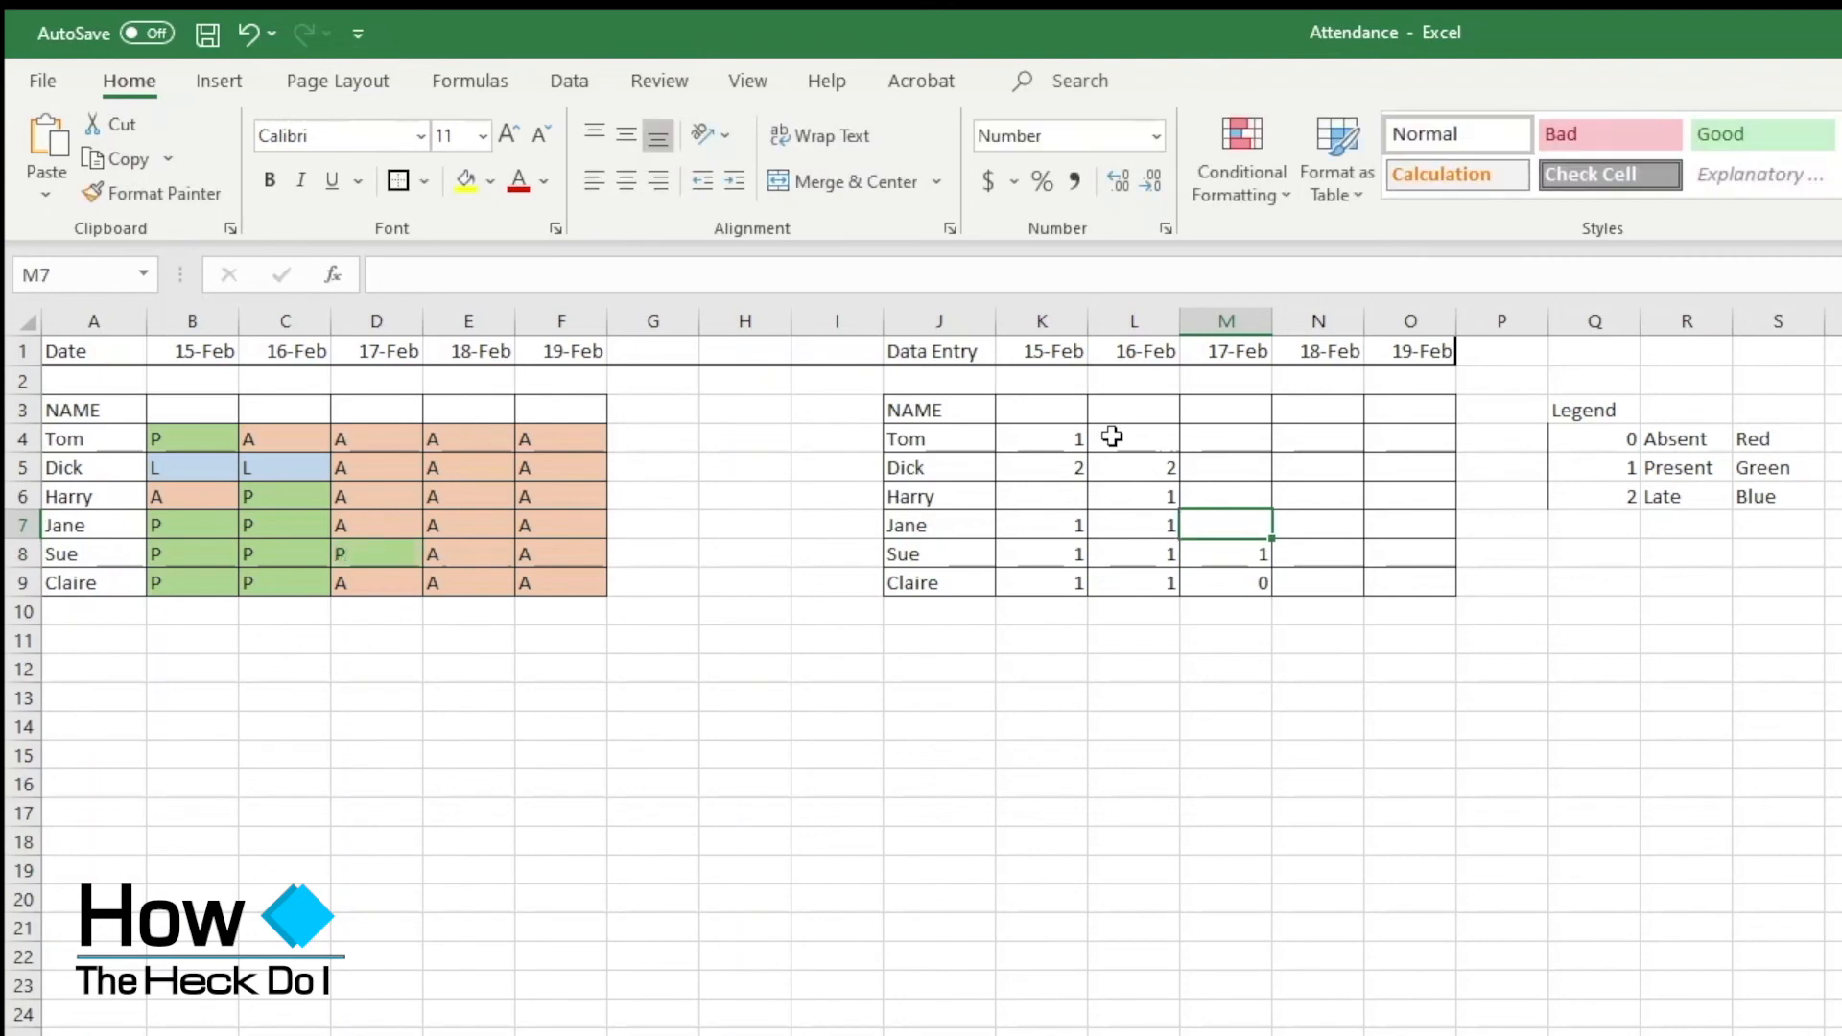
text(1)
key(Up)
text(1)
key(Up)
text(1)
key(Up)
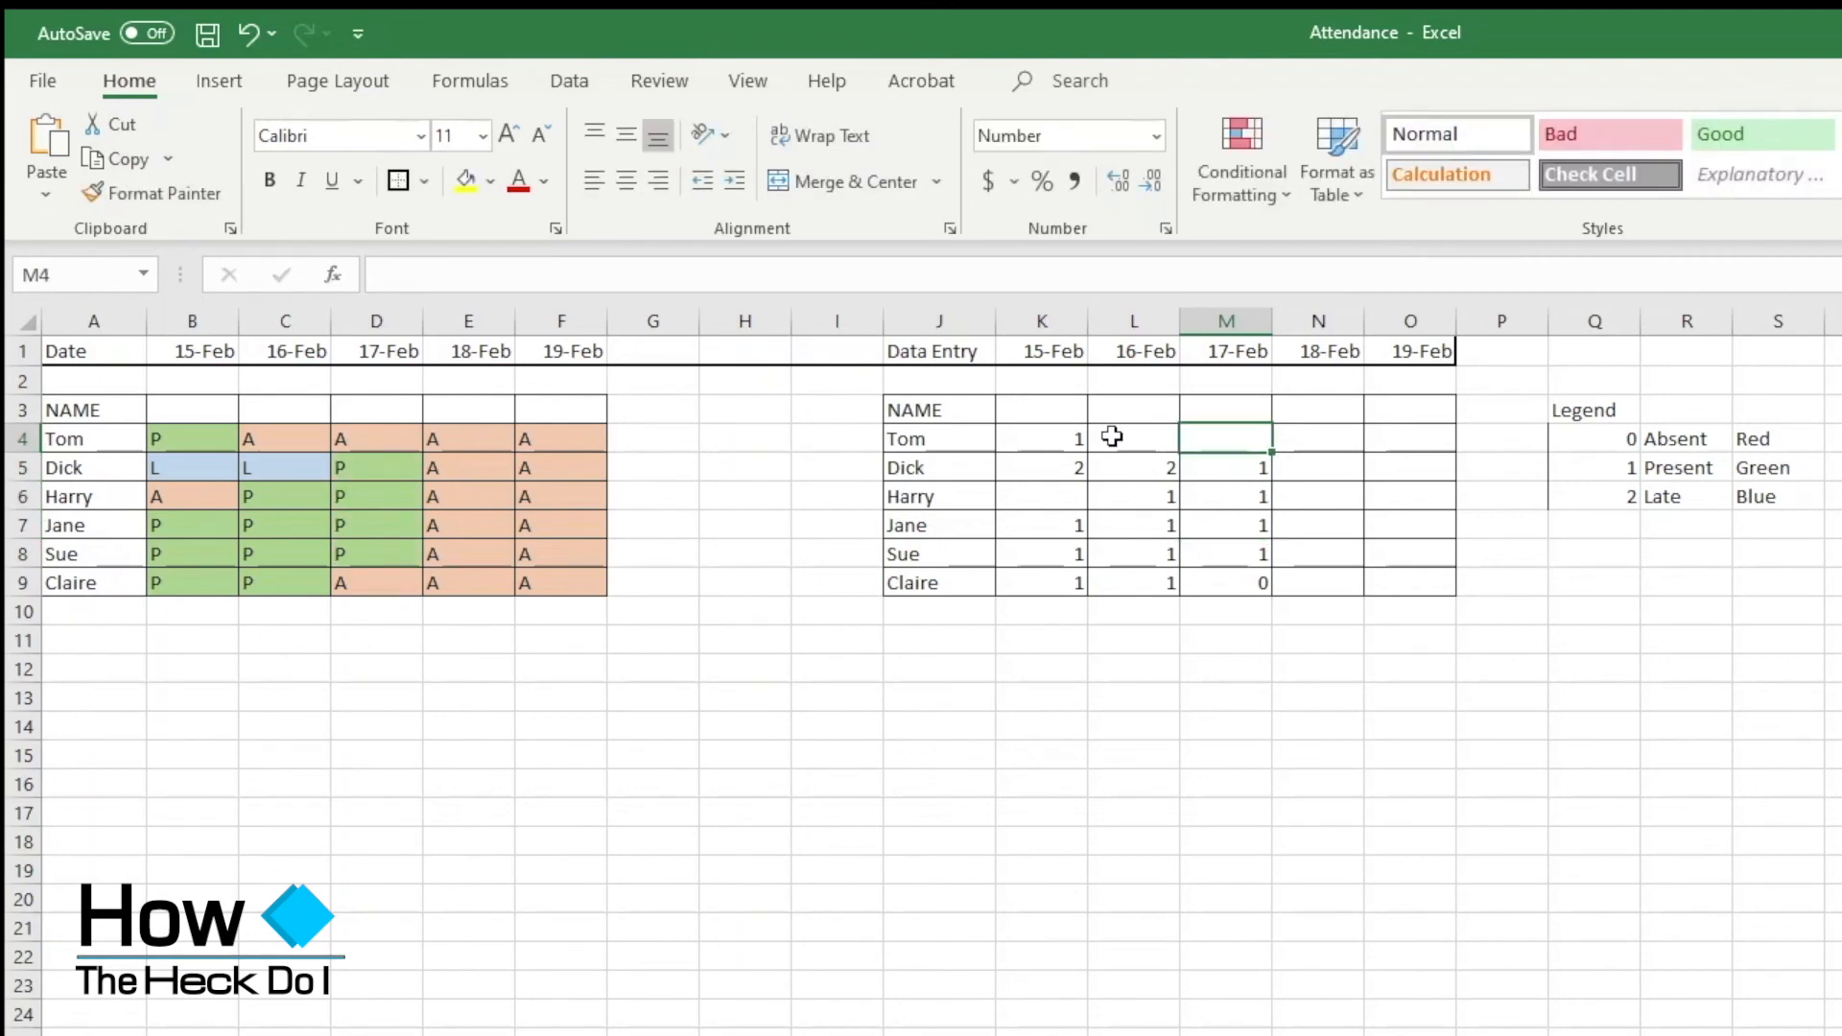
- Fill in the 18-Feb data entry column with 0 in N4, 1 in N5:N6, 2 in N7 and 1 in N9, leaving N8 blank
key(Right)
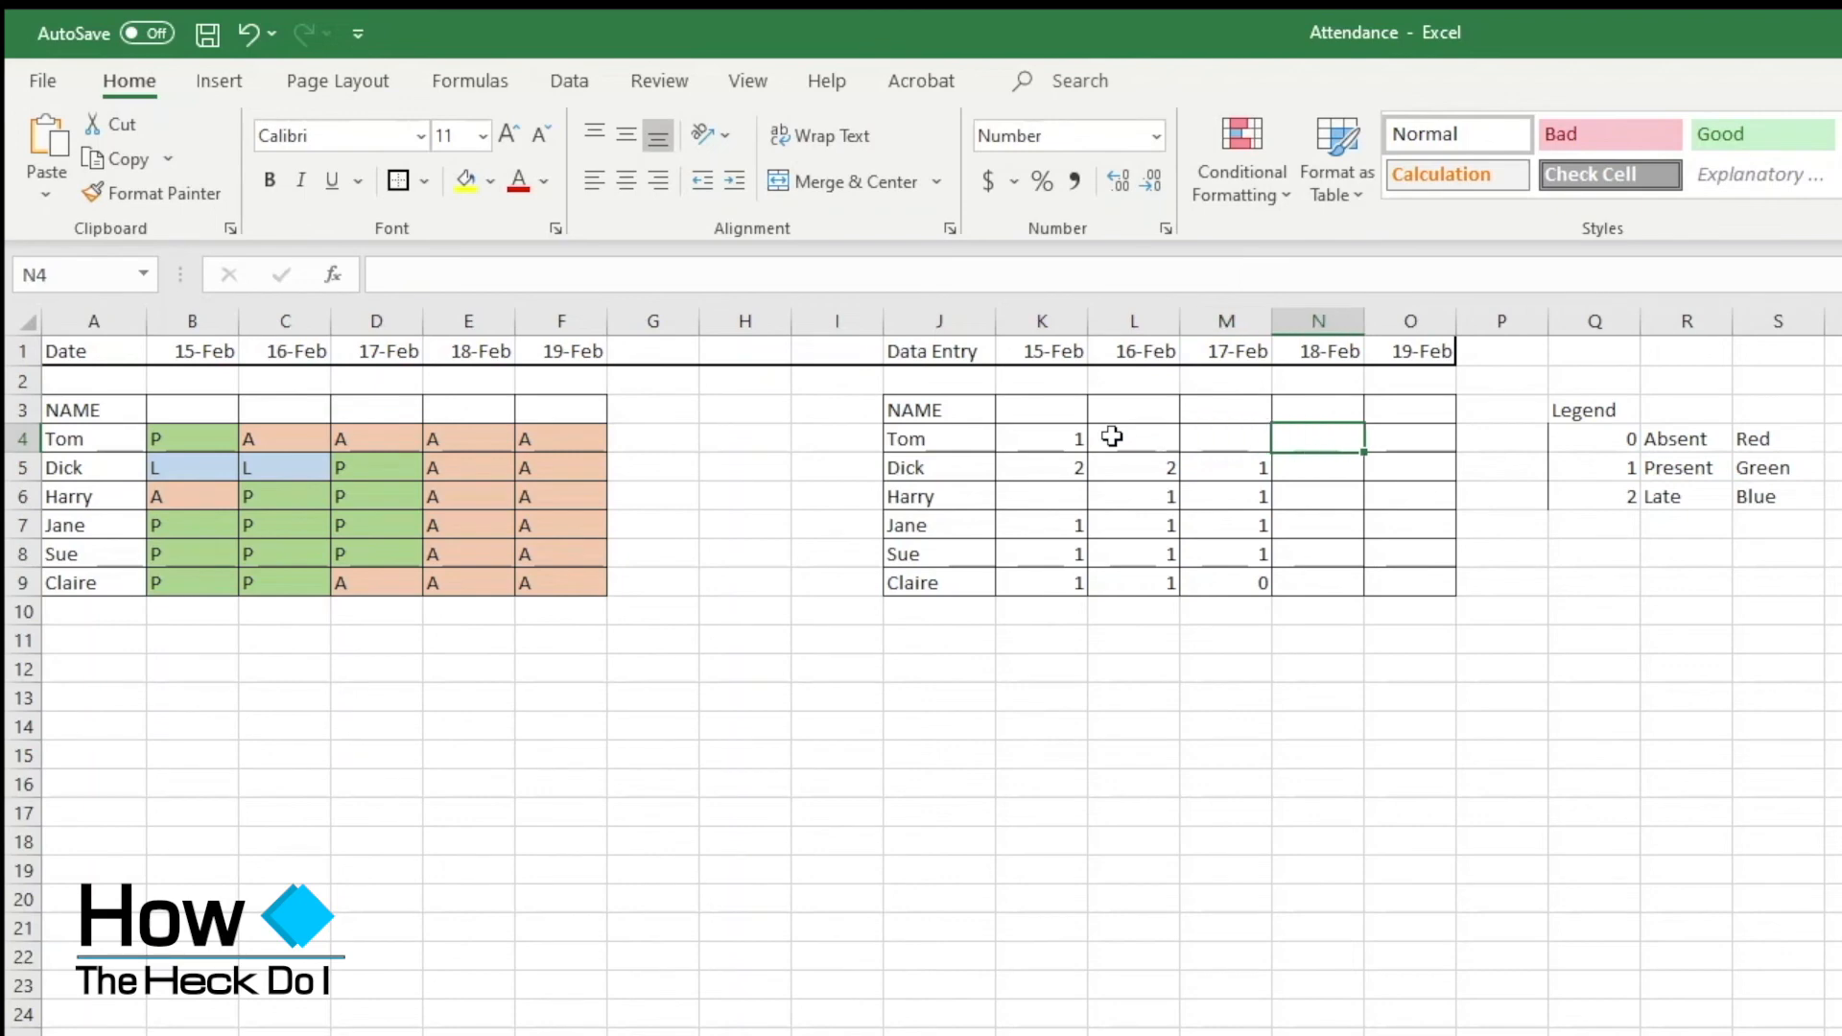
text(0)
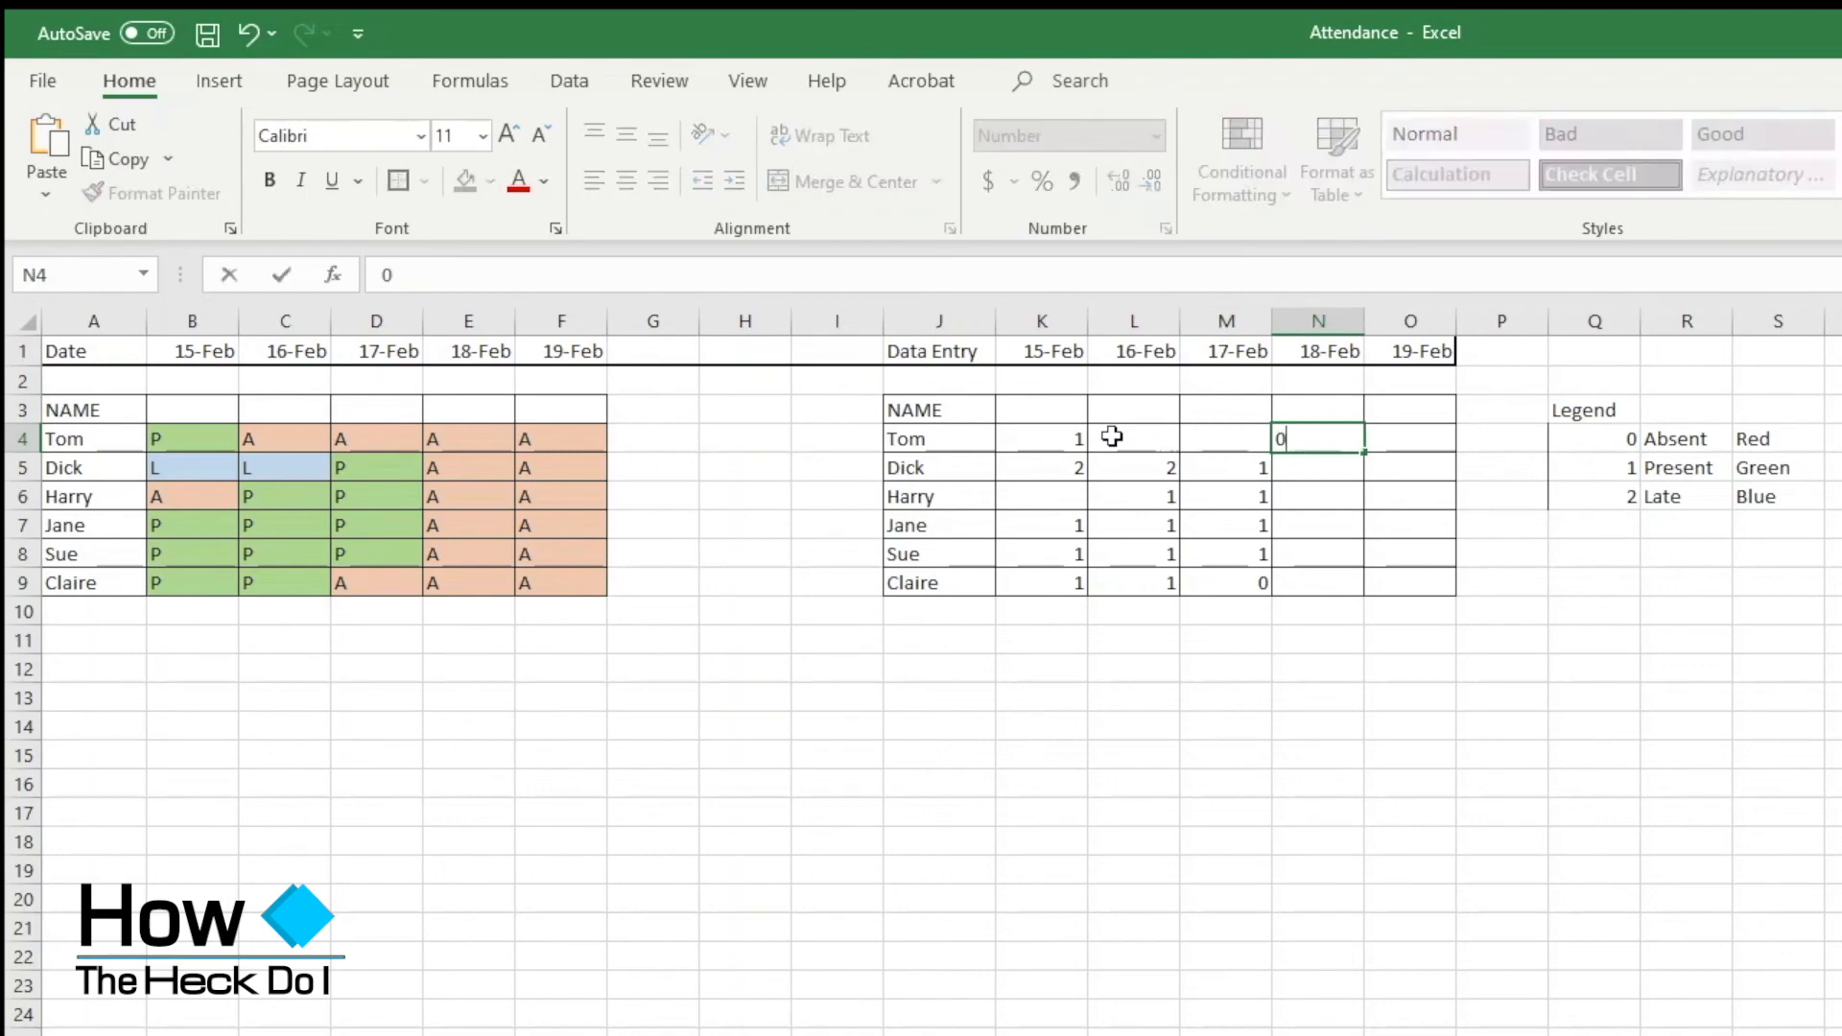
key(Return)
text(1)
key(Return)
text(1)
key(Return)
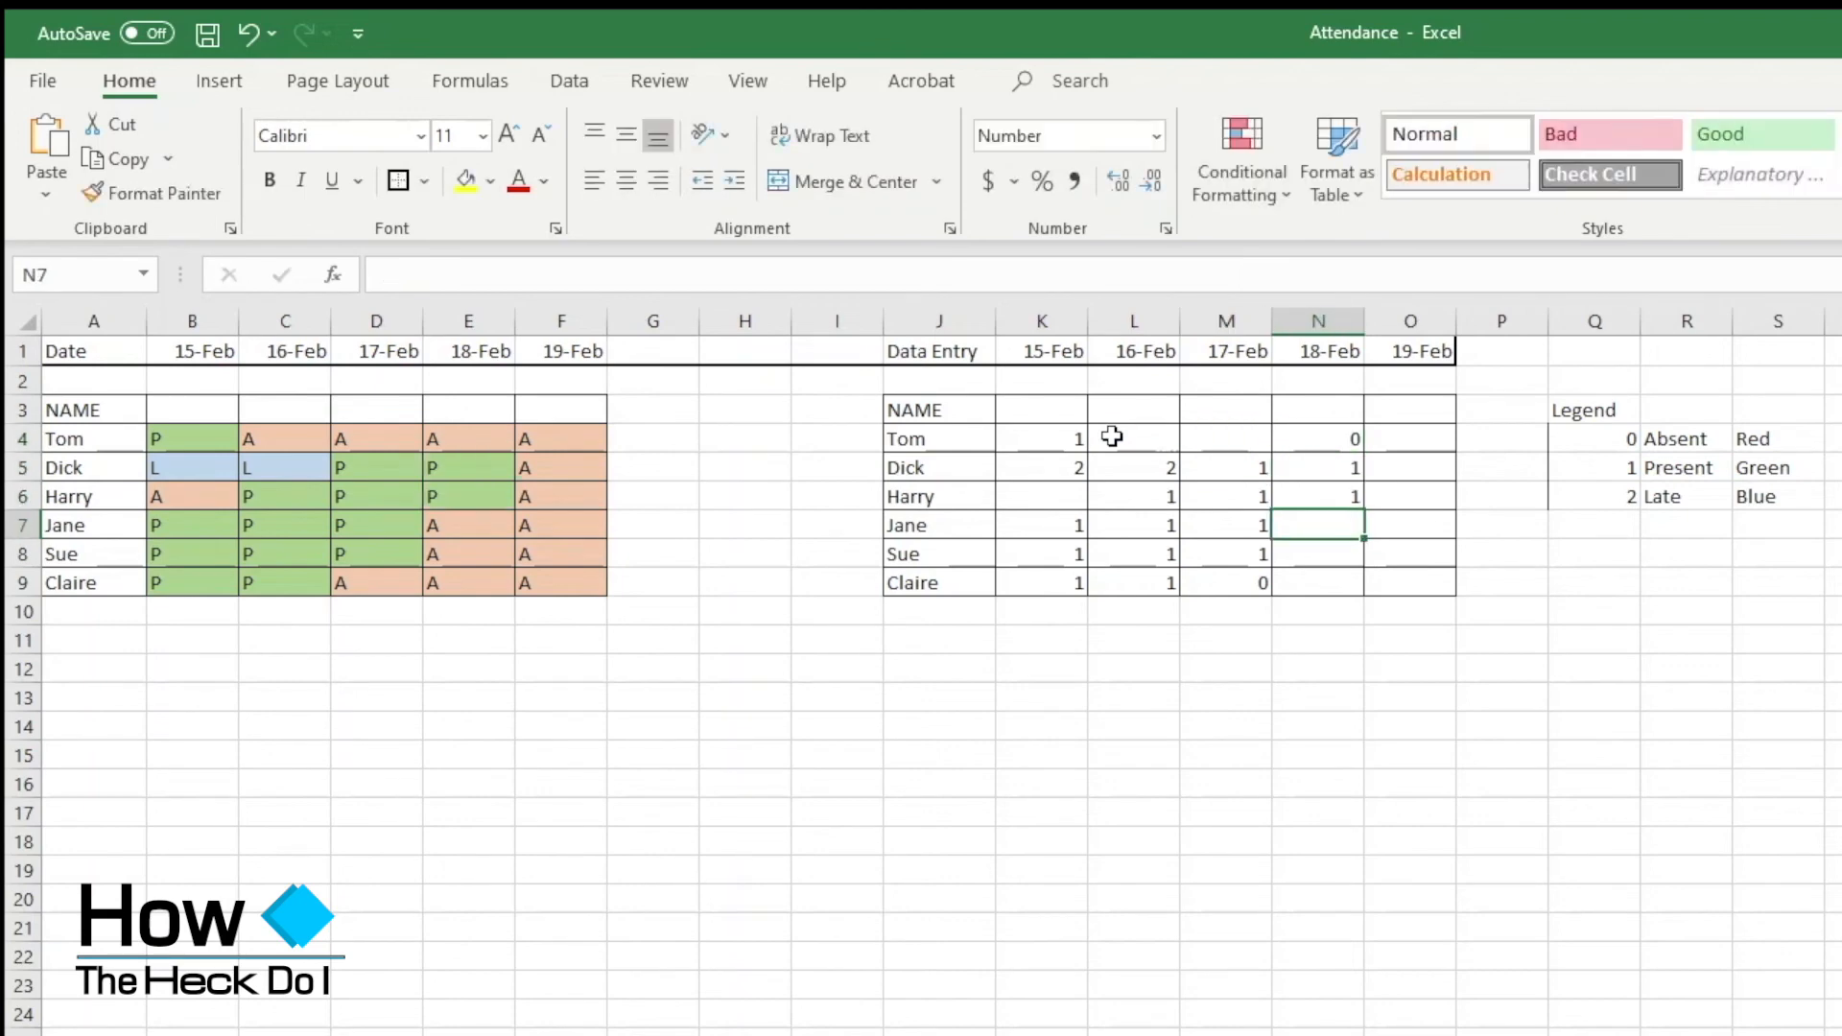
text(2)
key(Return)
key(Return)
text(1)
key(Tab)
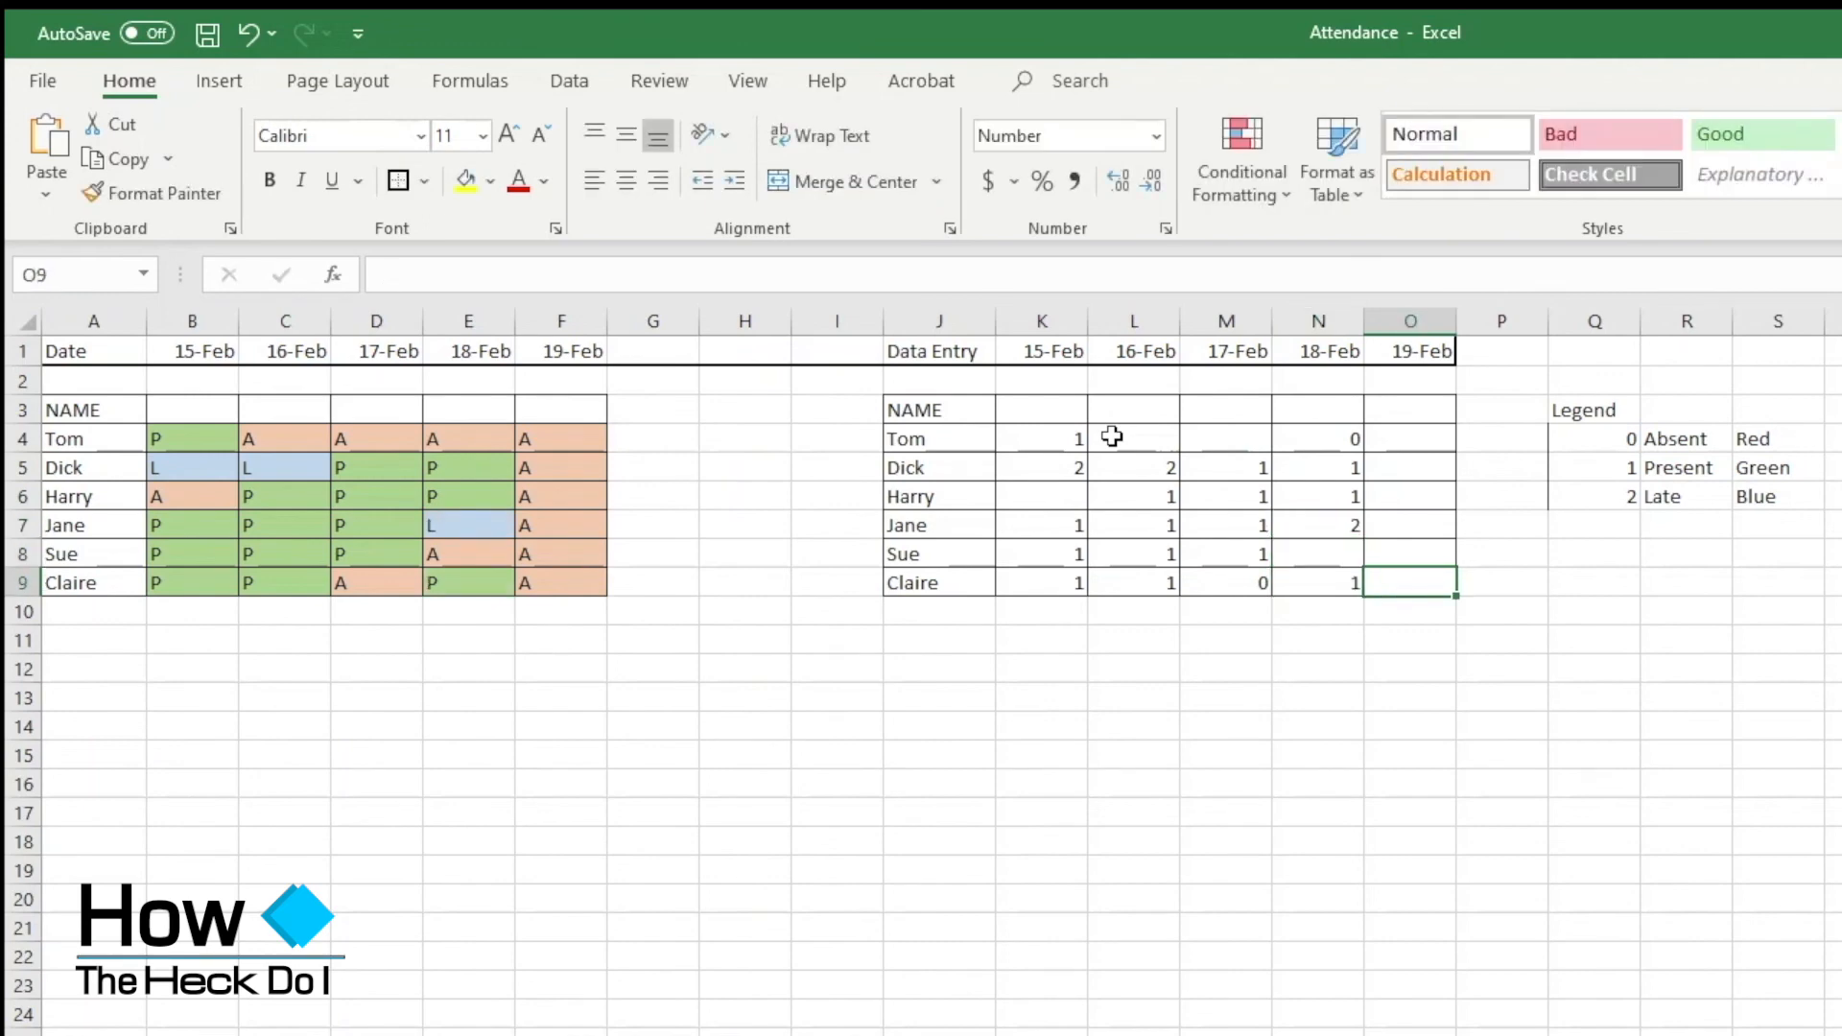
- Fill in the 19-Feb data entry column with 1 in O9, 2 in O8 and 1 in O4:O6, leaving O7 blank
text(1)
key(Up)
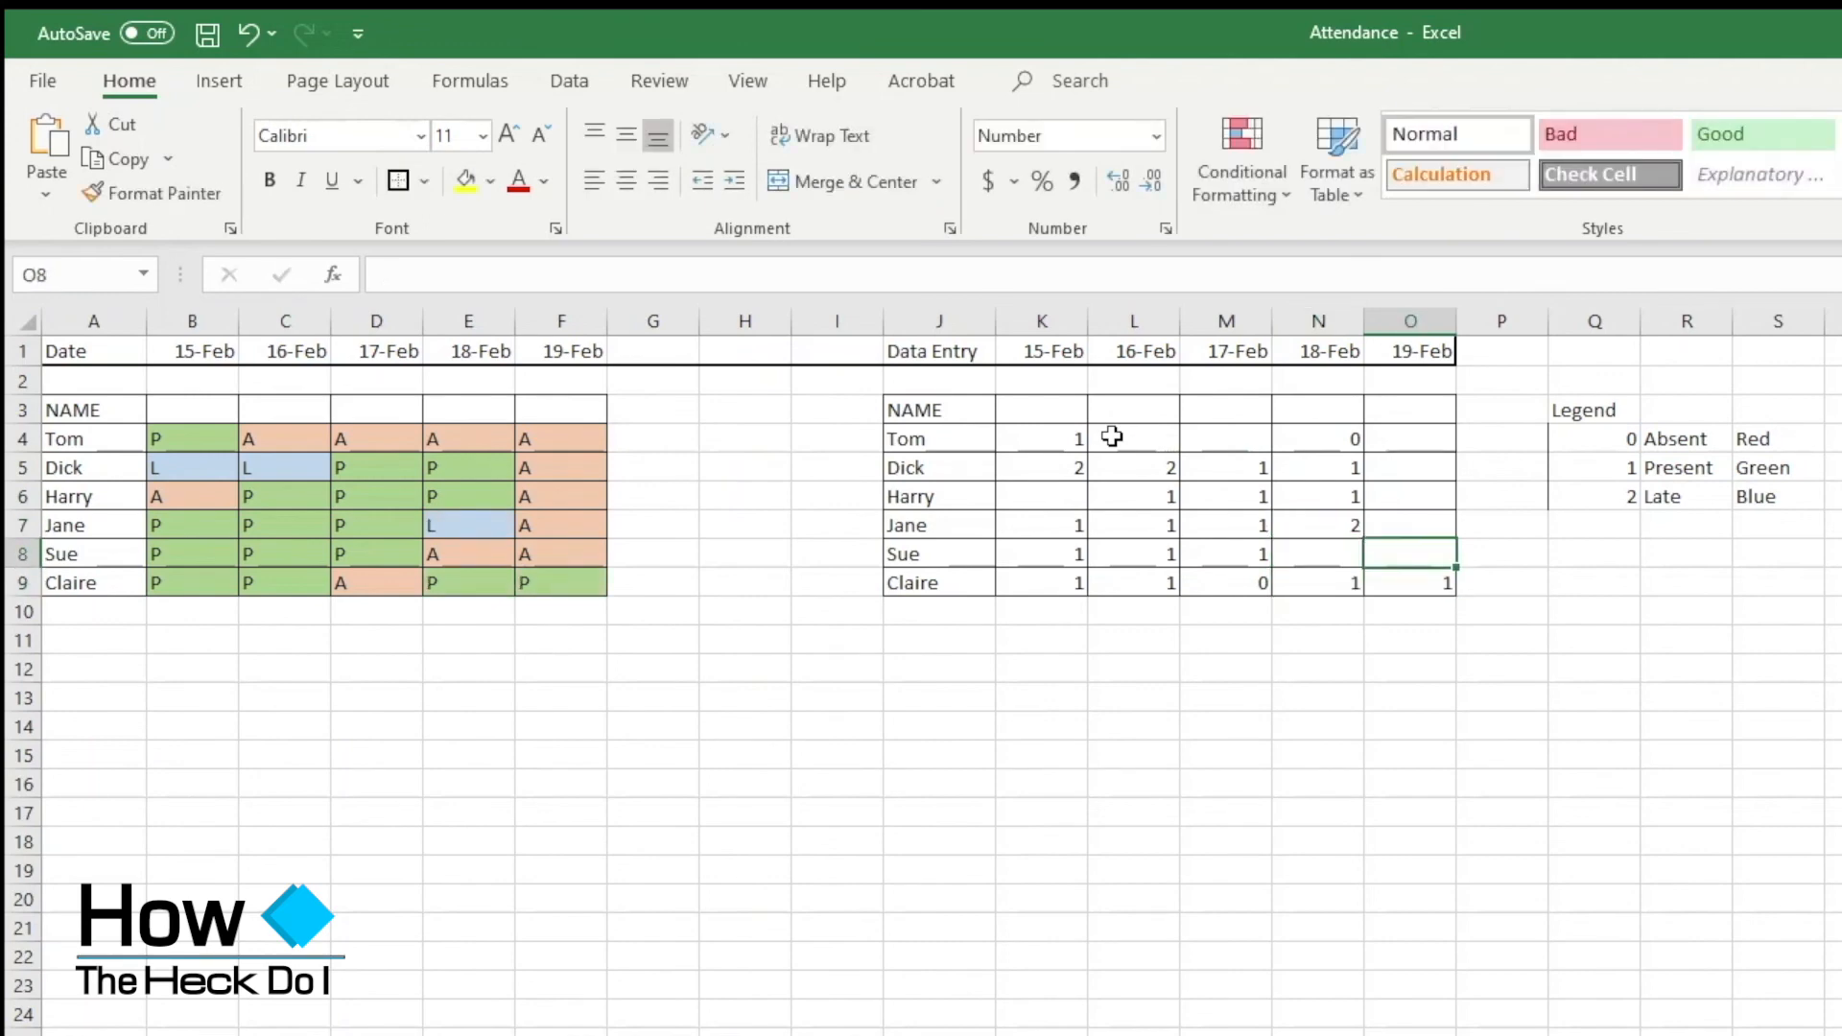
text(2)
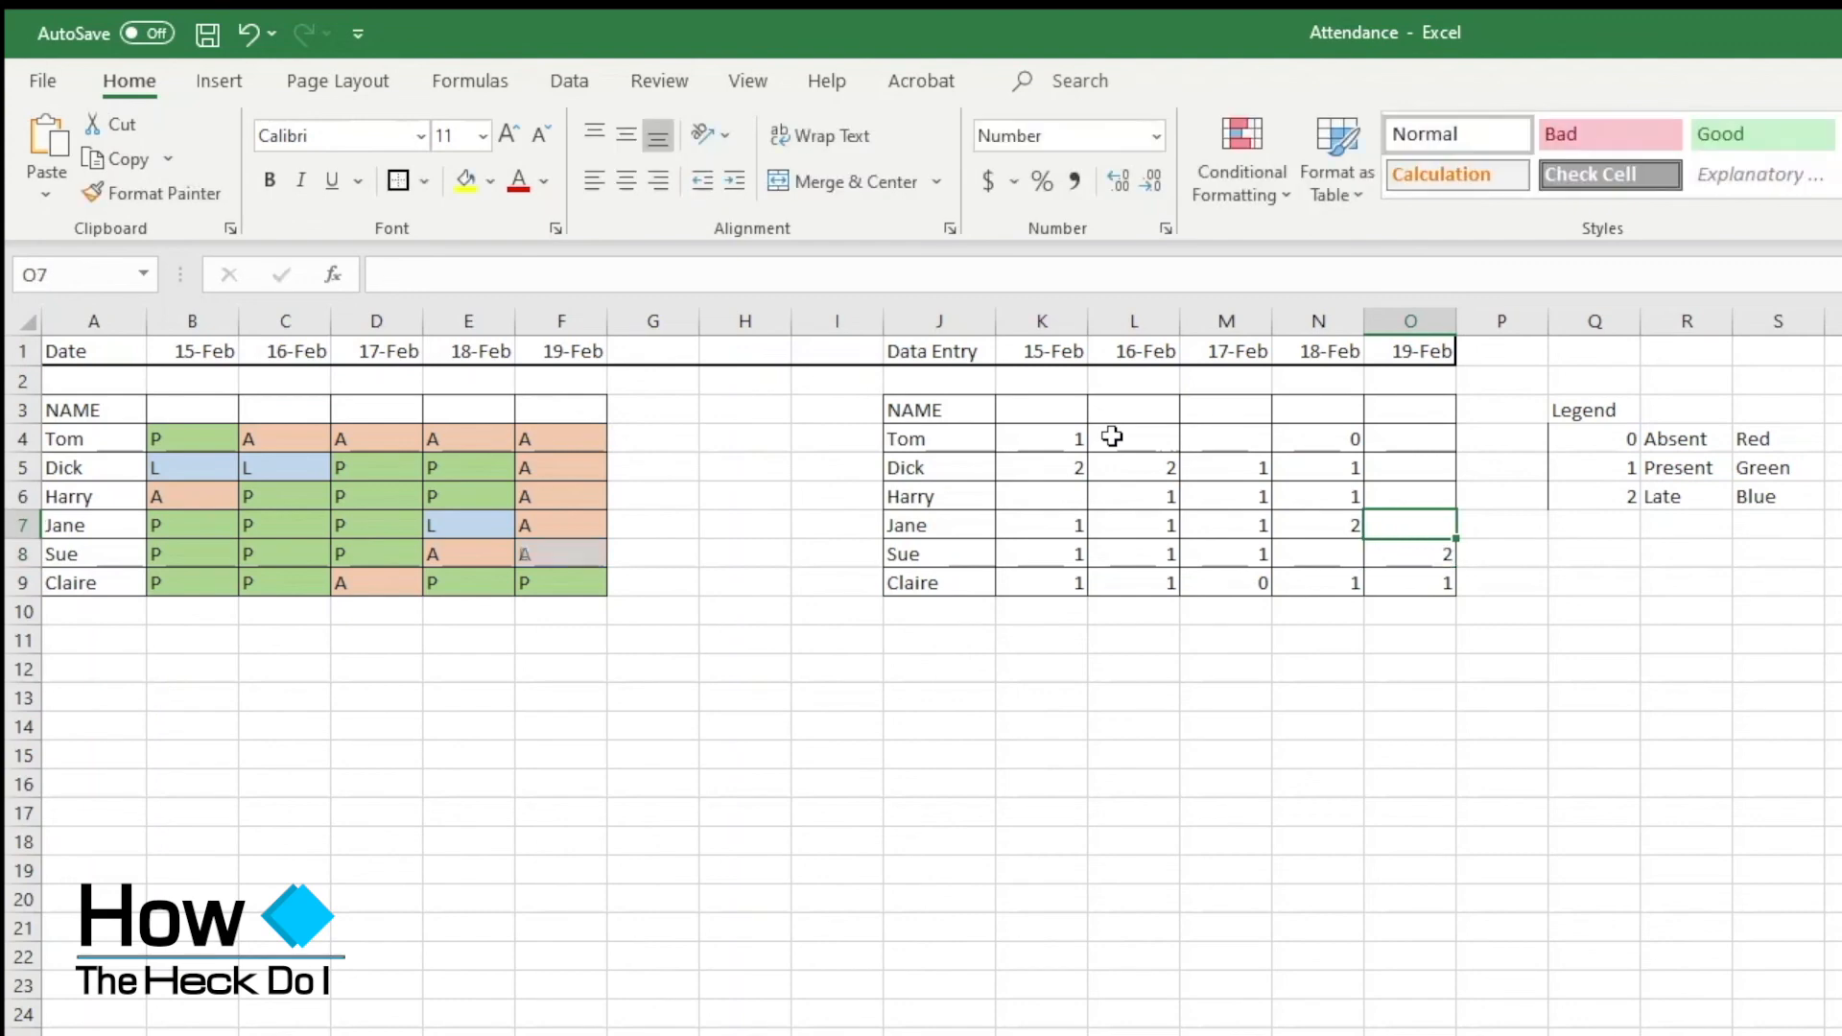
key(Up)
key(Up)
text(1)
key(Up)
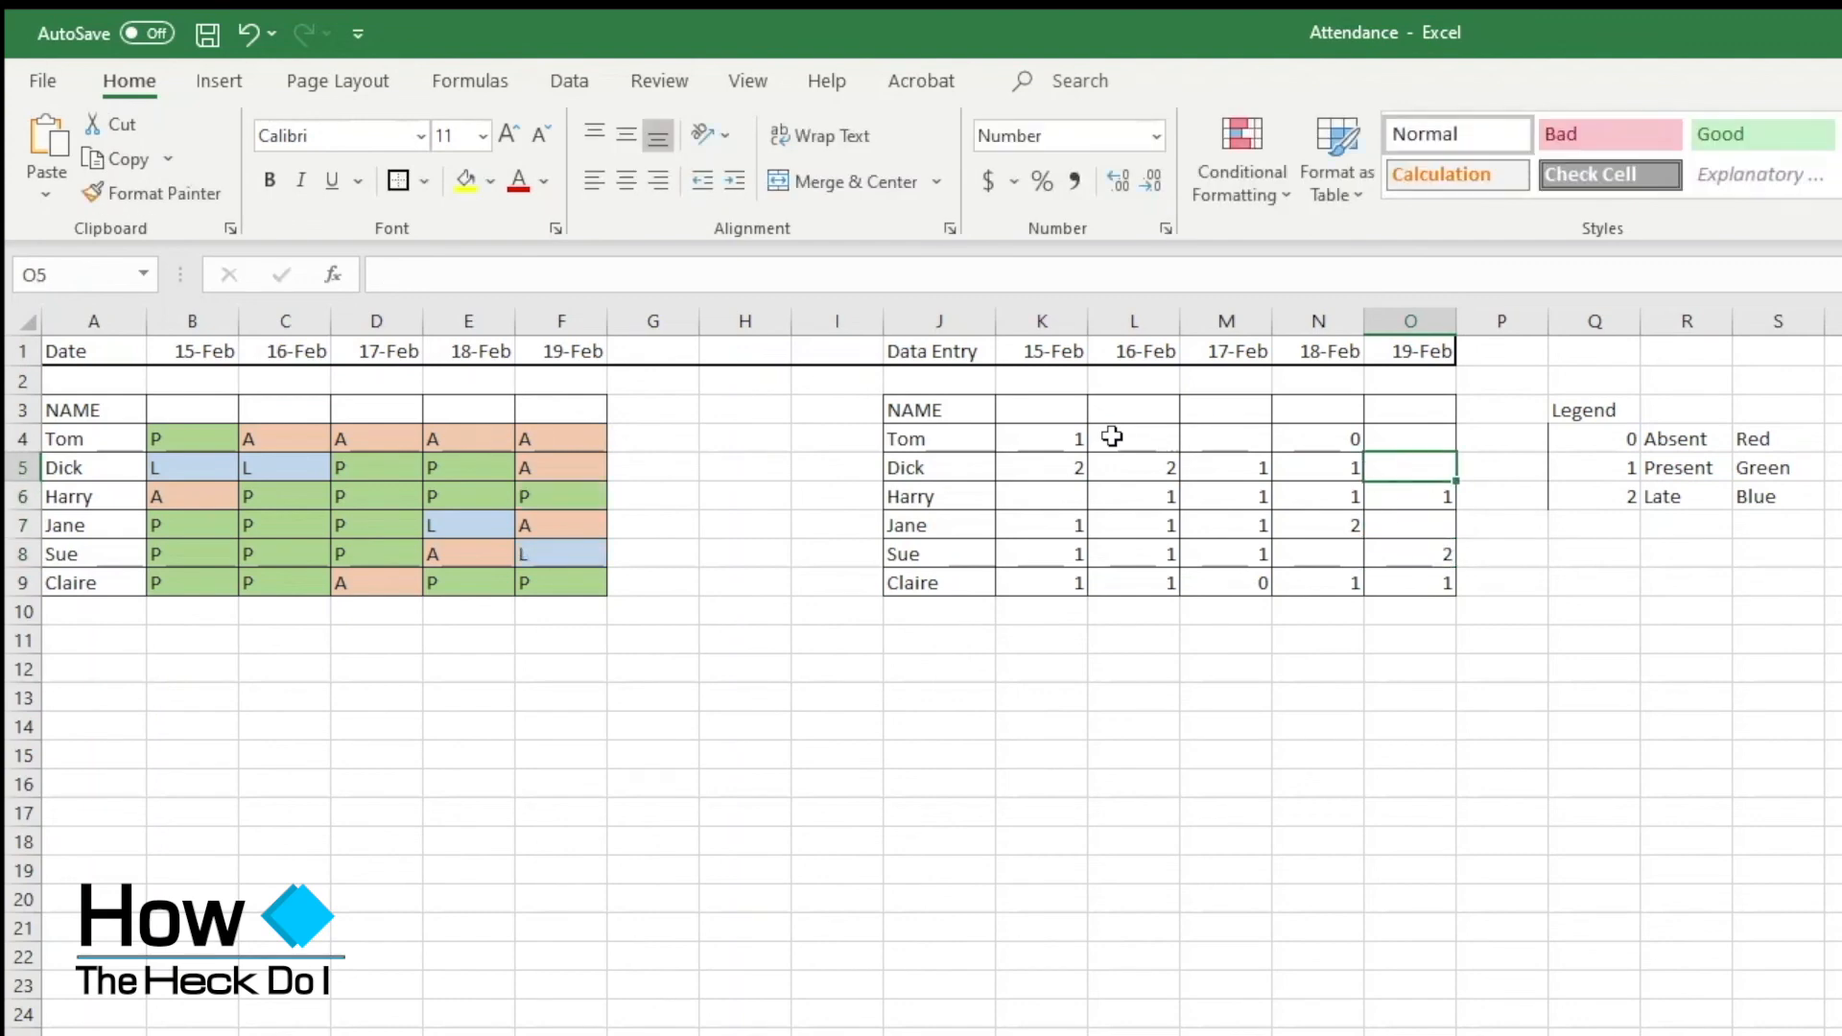
text(1)
key(Up)
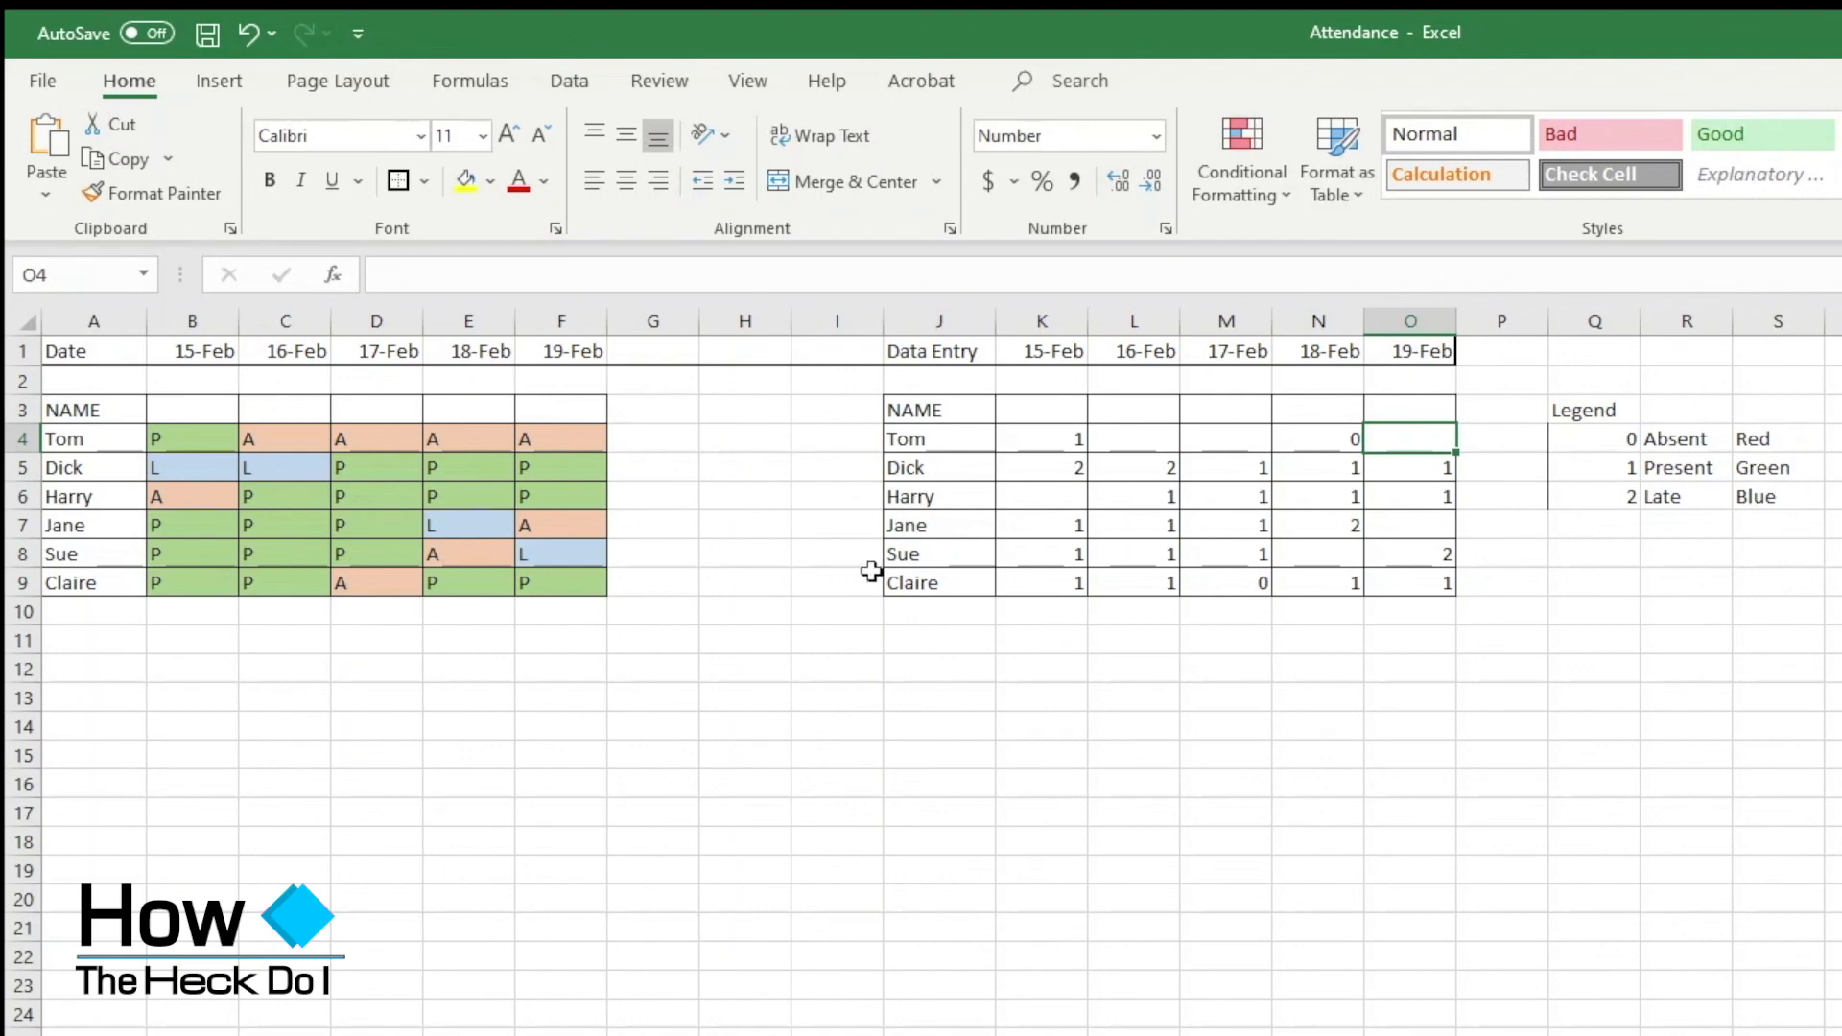
text(1)
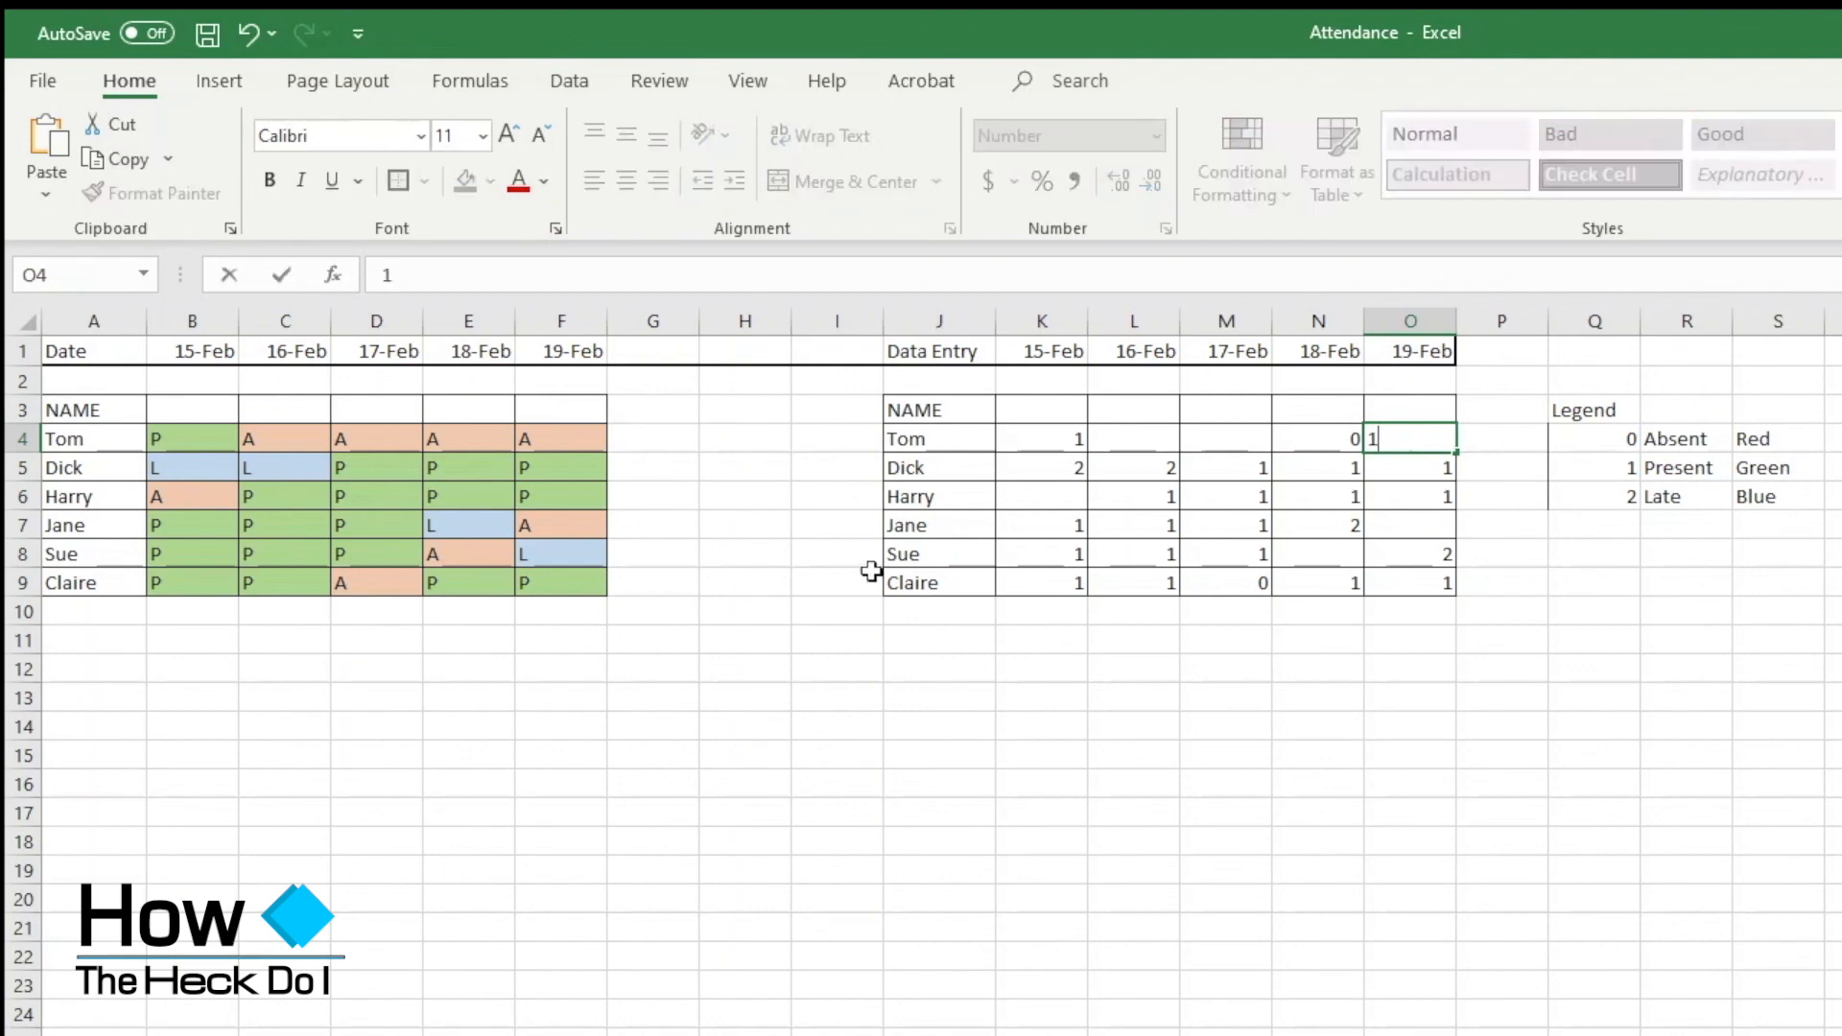
key(Left)
- Enter 1 in M4 for the blank 17-Feb entry, and move the selection to an empty cell below the table
key(Left)
text(1)
key(Left)
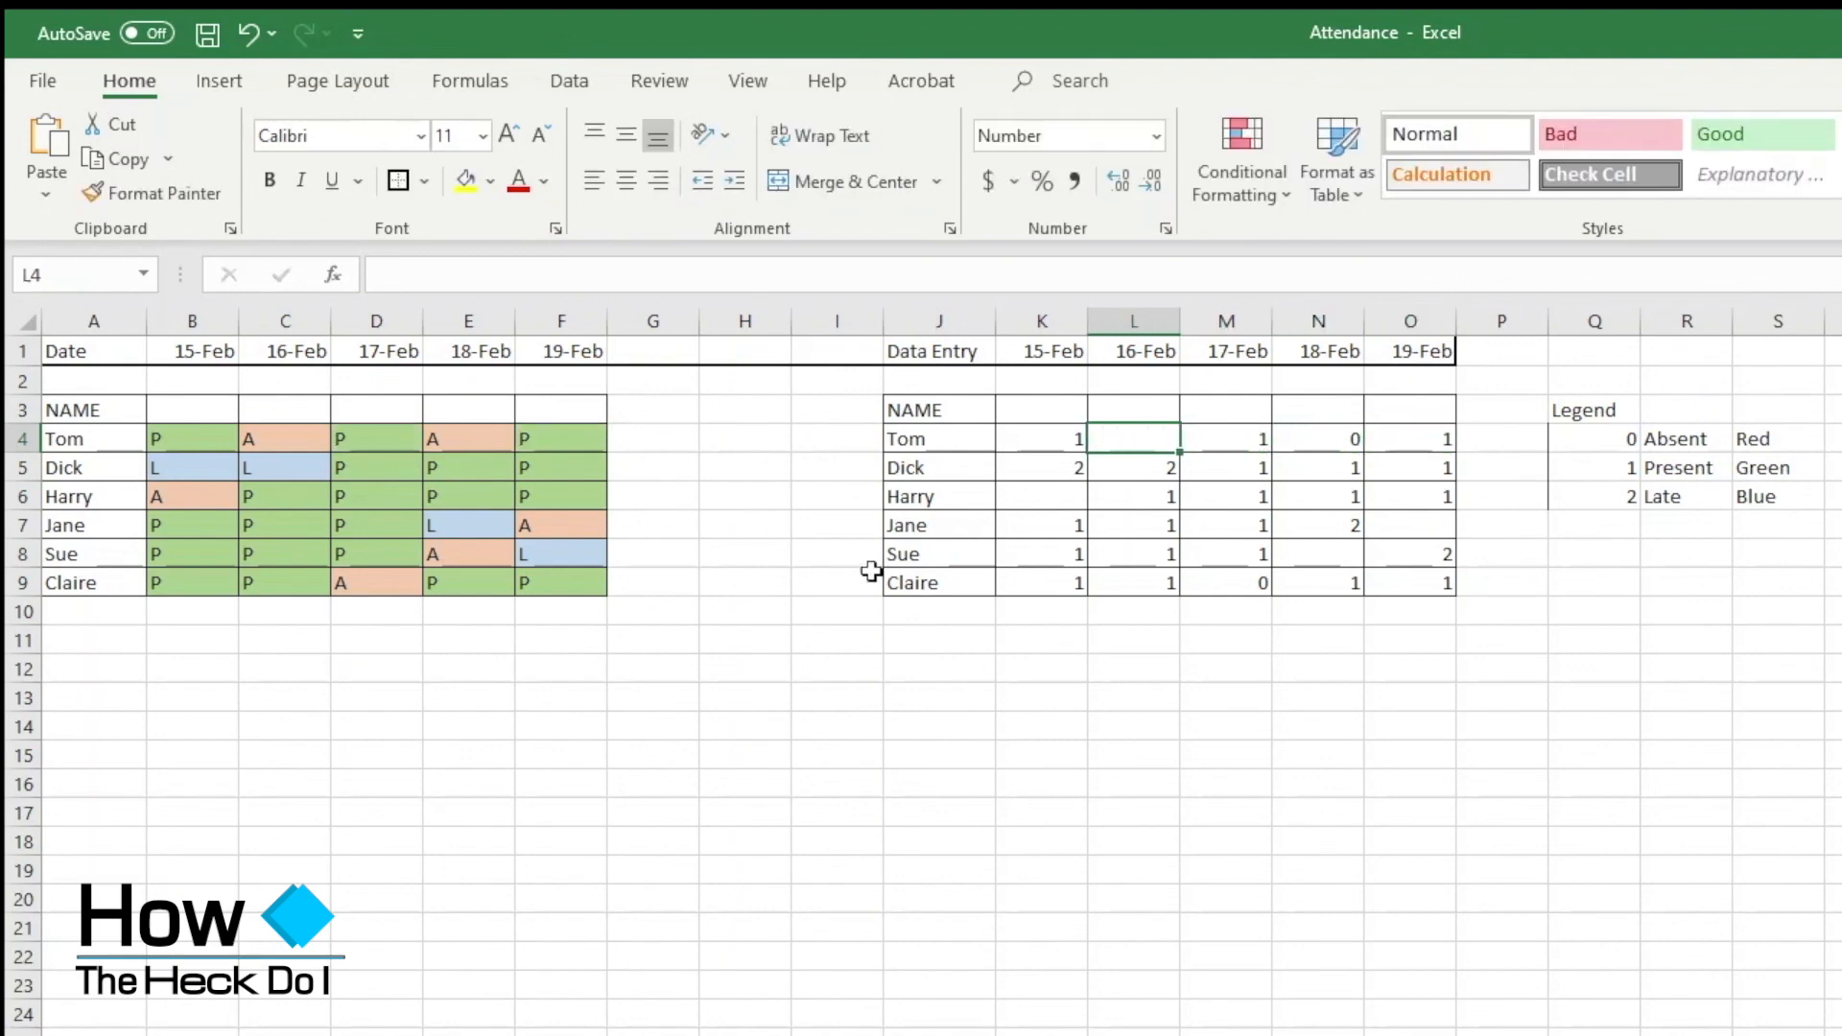
click(1014, 941)
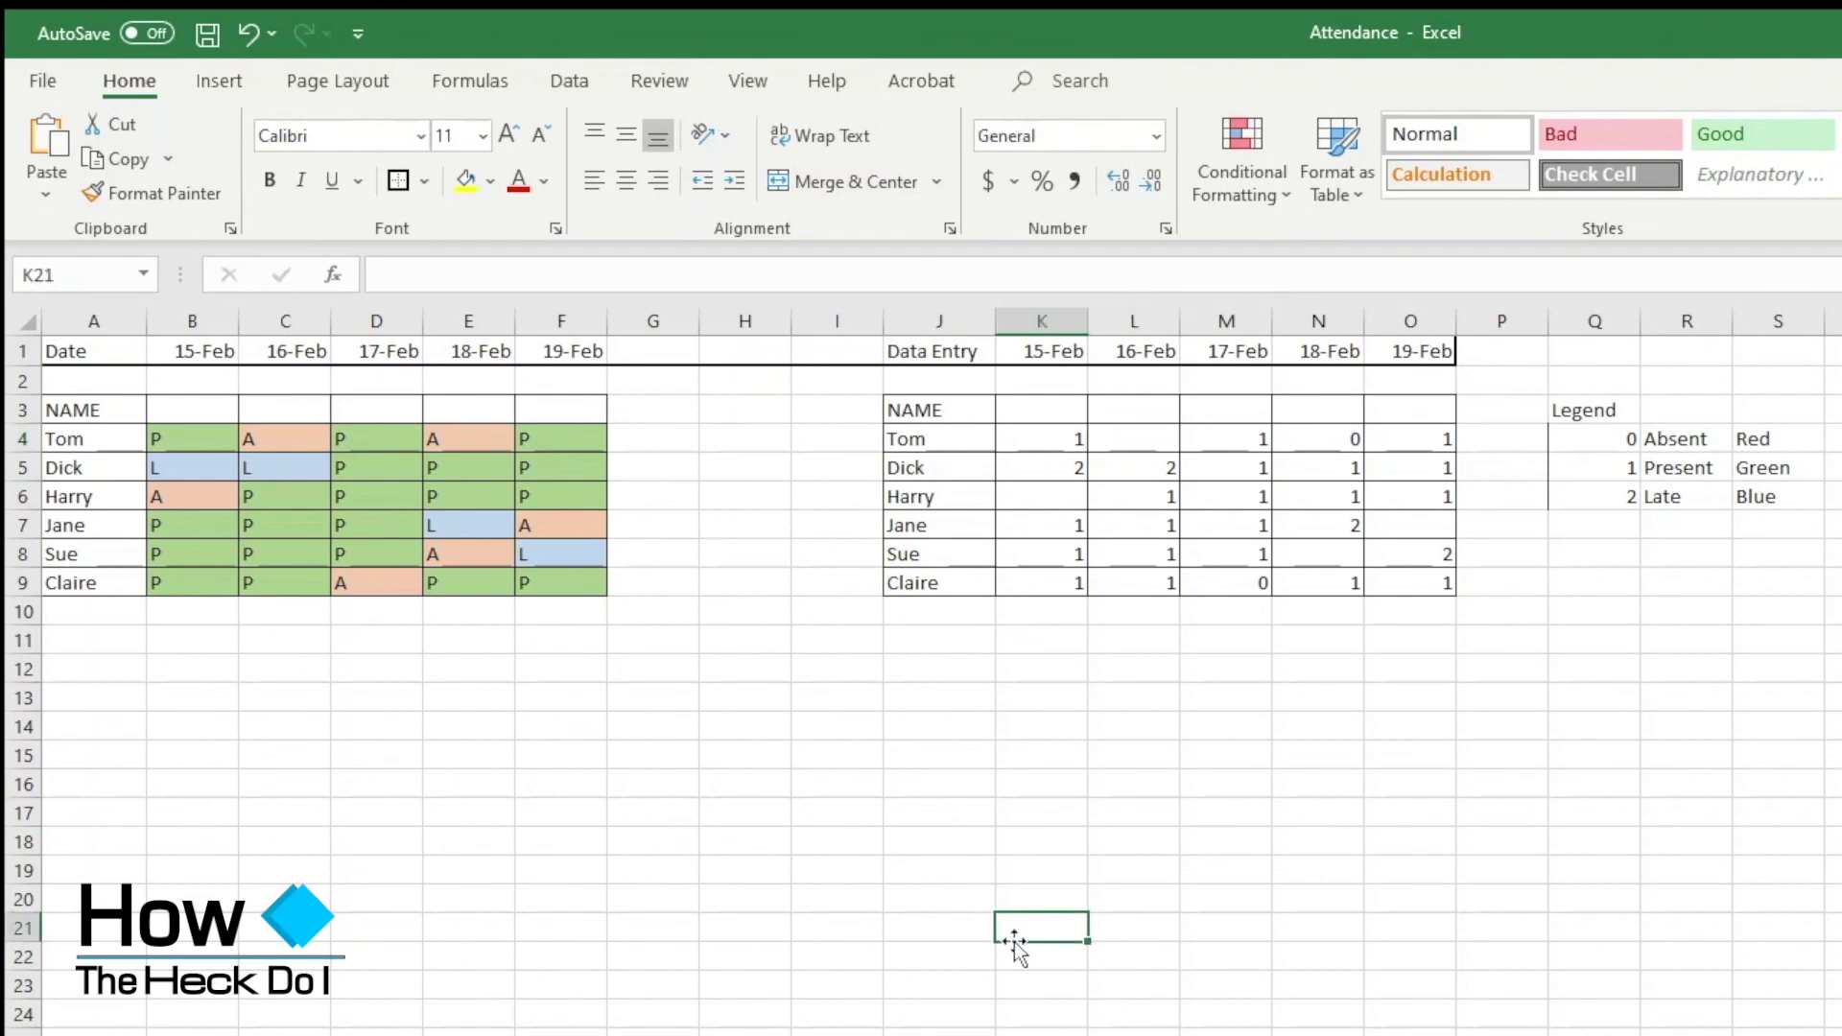